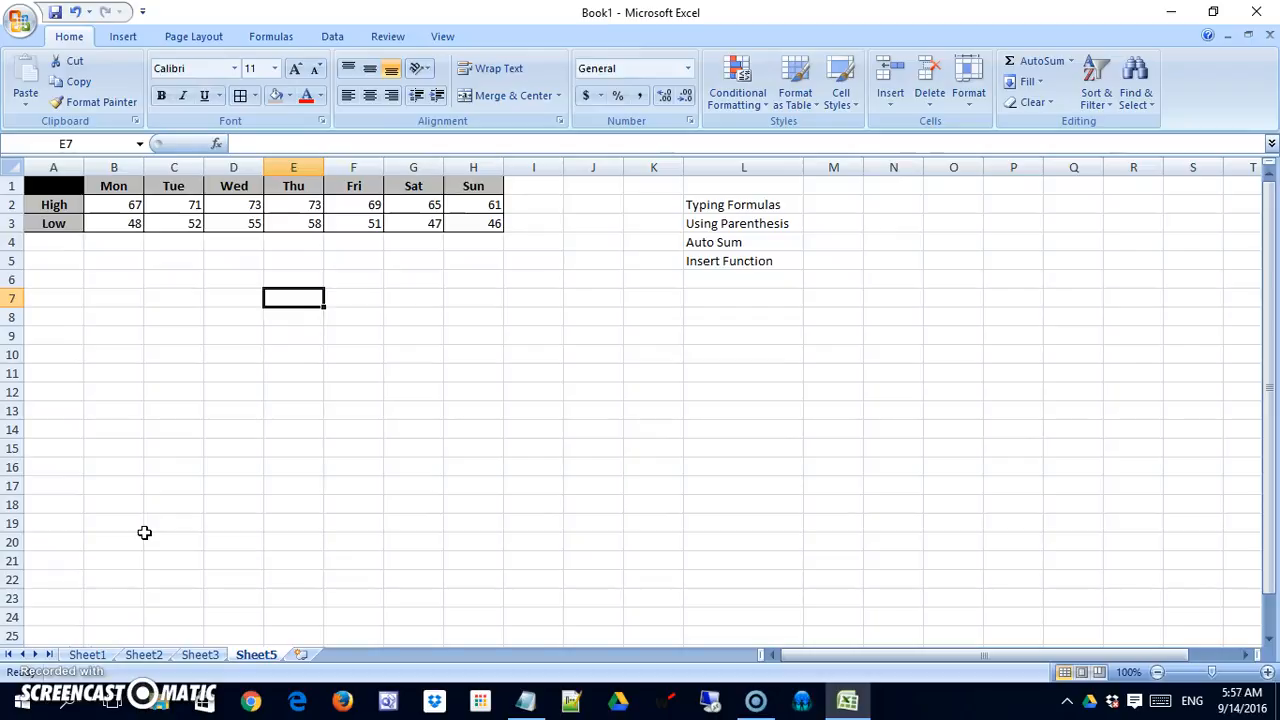
# Step: Enter the formula =E2+E3 in cell E7 to add Thursday's high and low temperatures
pyautogui.write('=')
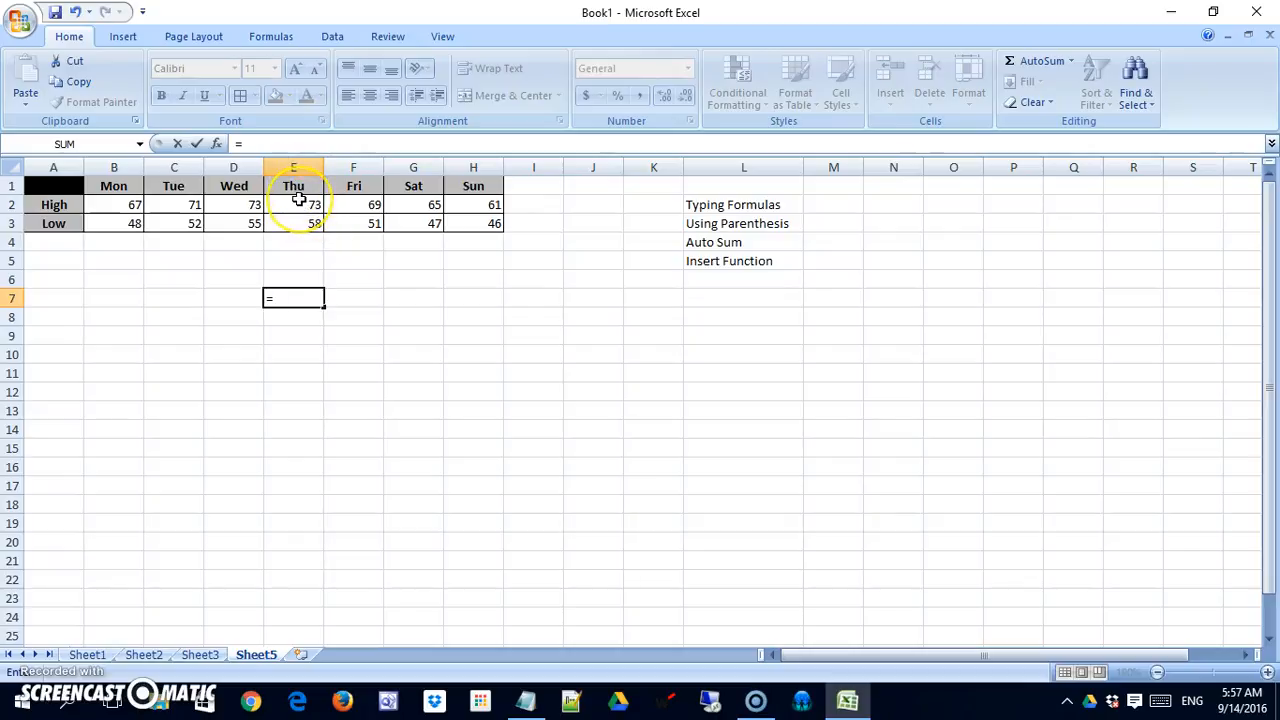
pyautogui.write('e2')
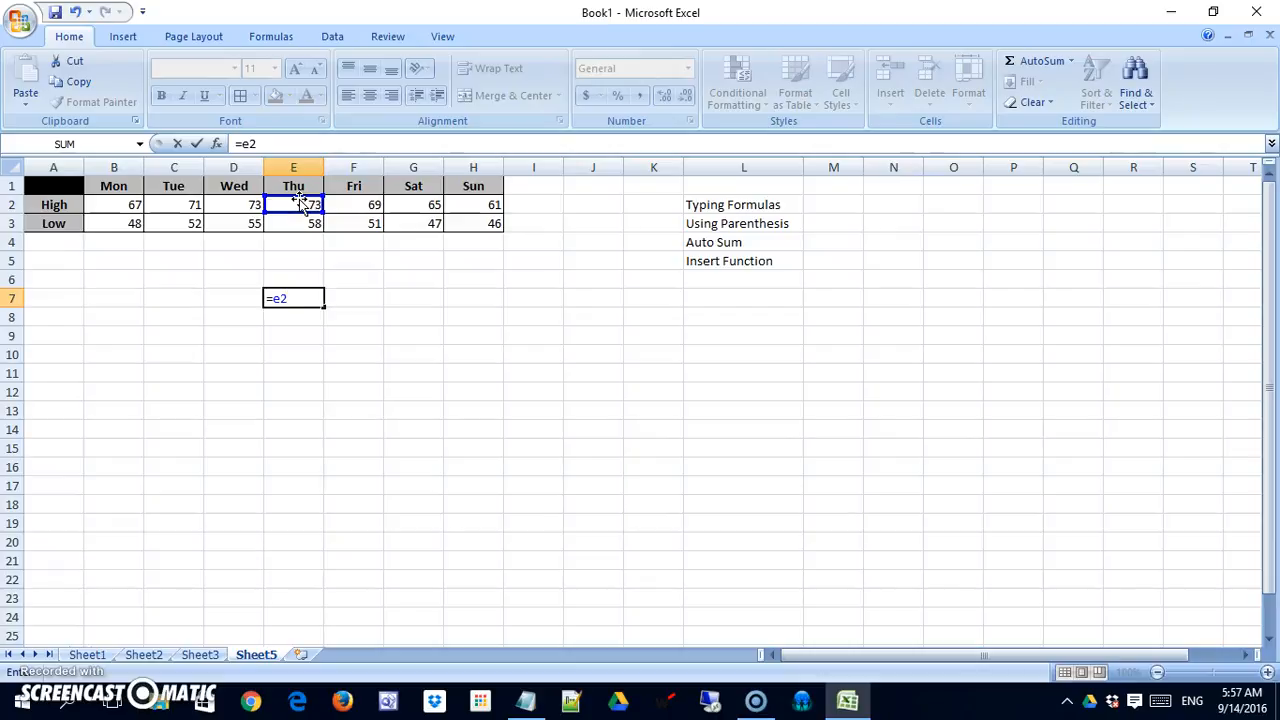
pyautogui.write('+e3')
pyautogui.press('Return')
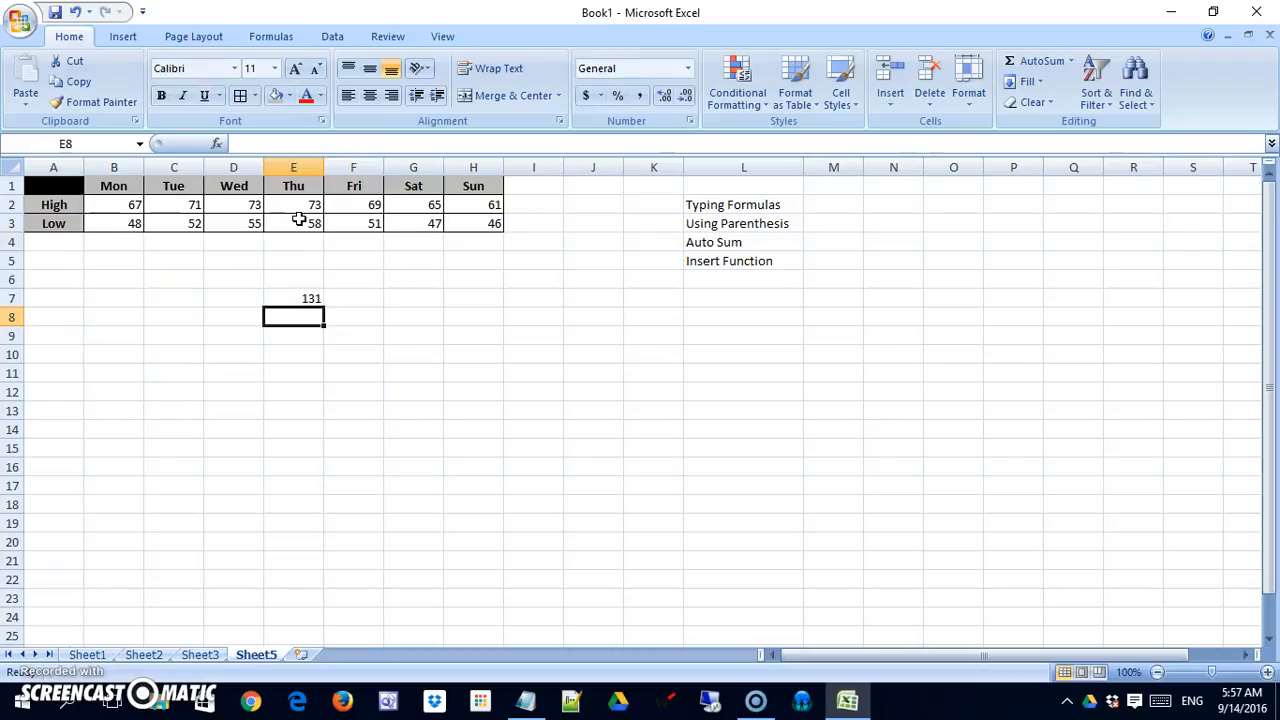
# Step: Clear cell E7 and rebuild the addition formula =E2+E3 by picking Thursday's high and low cells as references
pyautogui.click(314, 298)
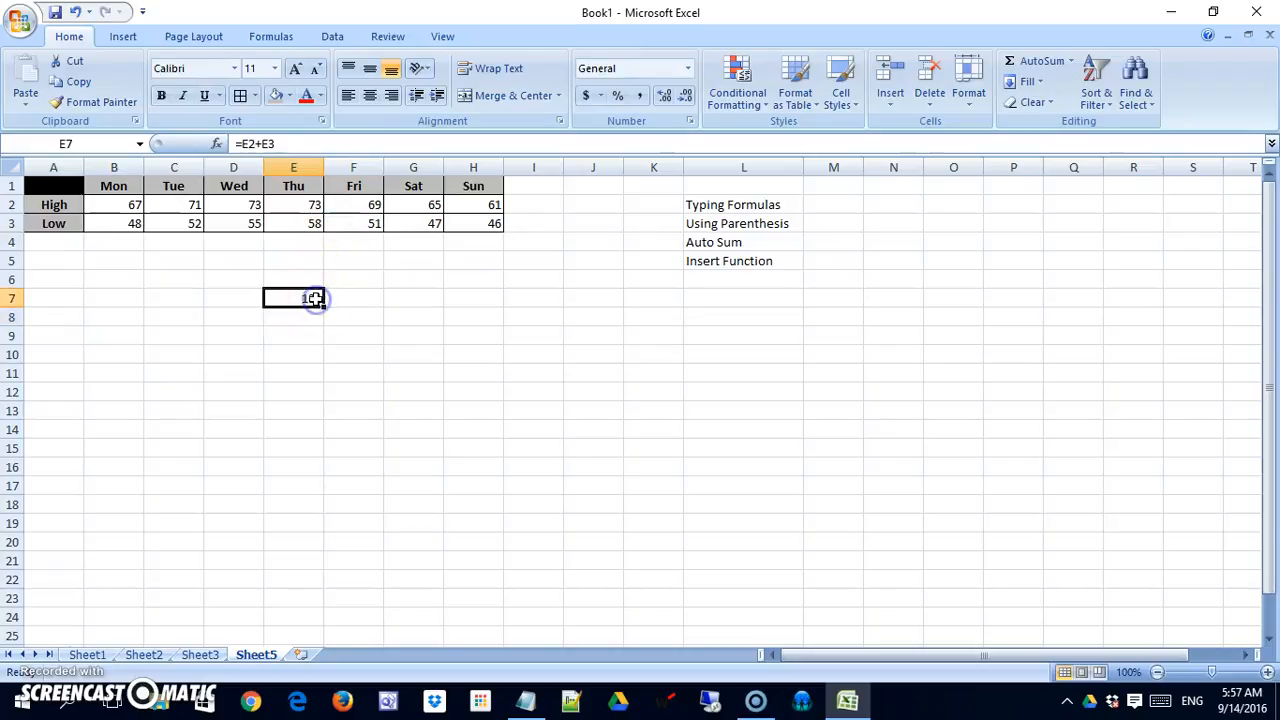
pyautogui.click(314, 300)
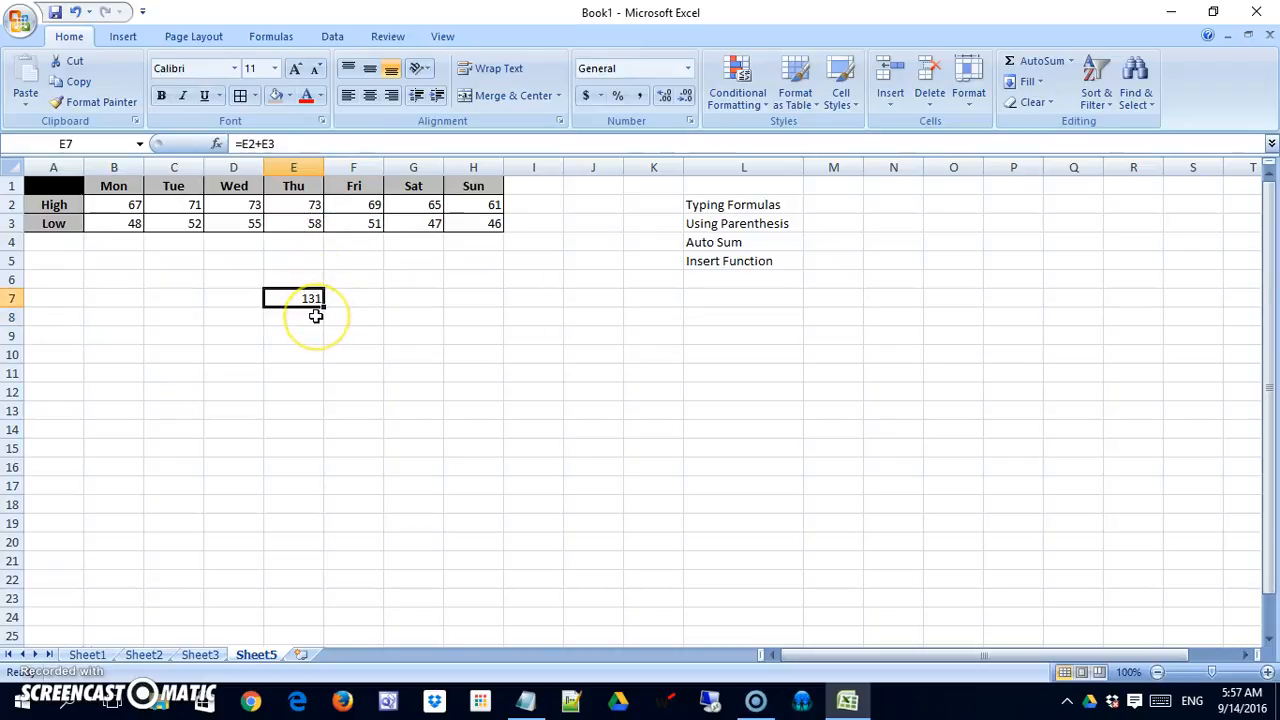
pyautogui.press('Delete')
pyautogui.write('=')
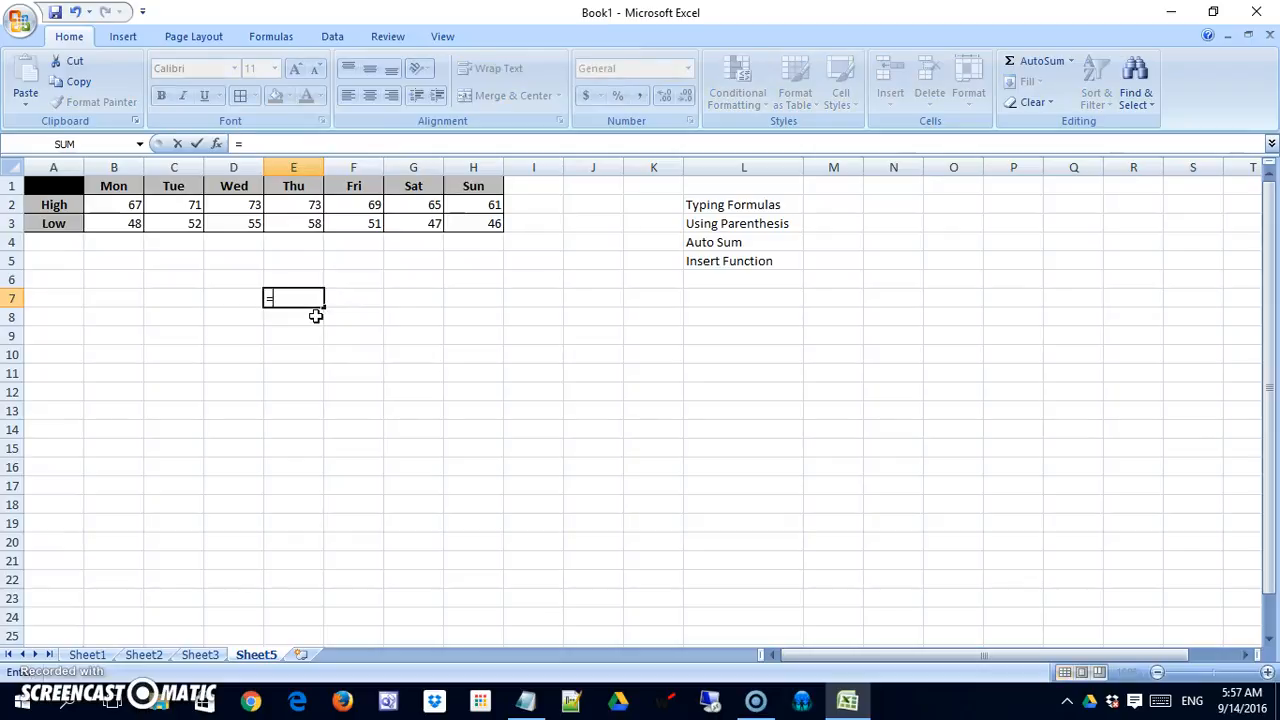
pyautogui.click(310, 204)
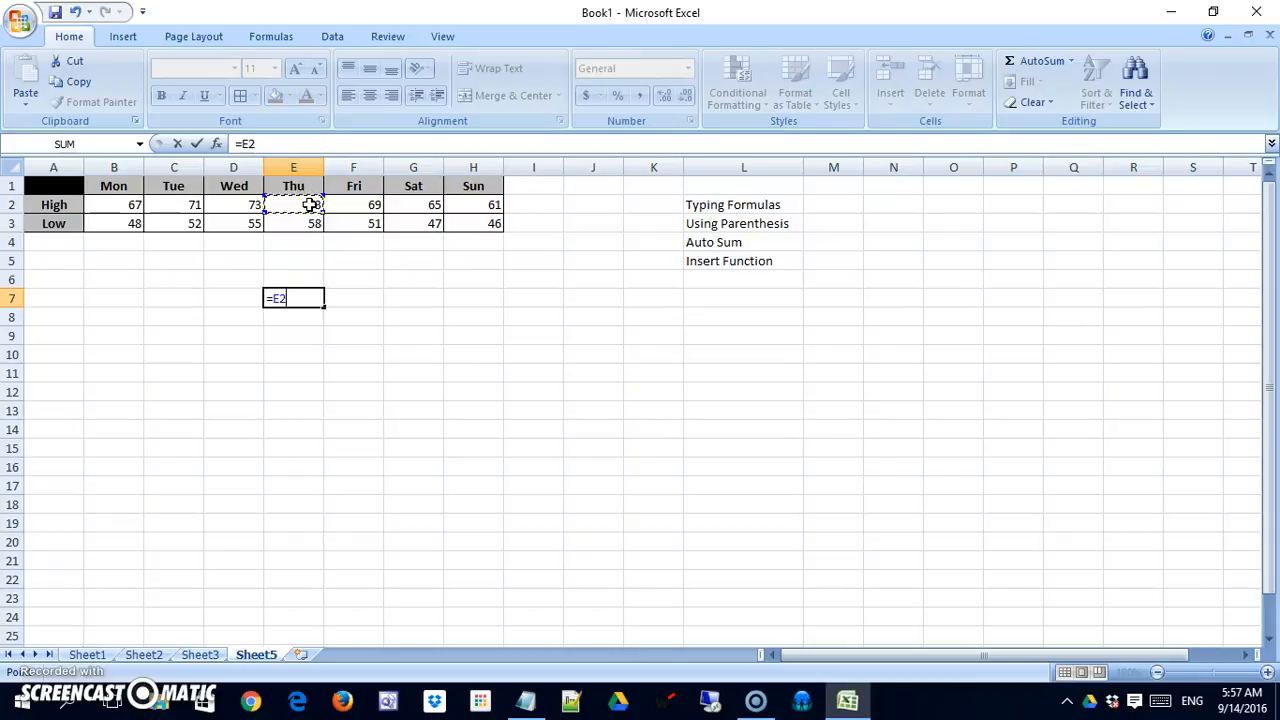
pyautogui.write('+')
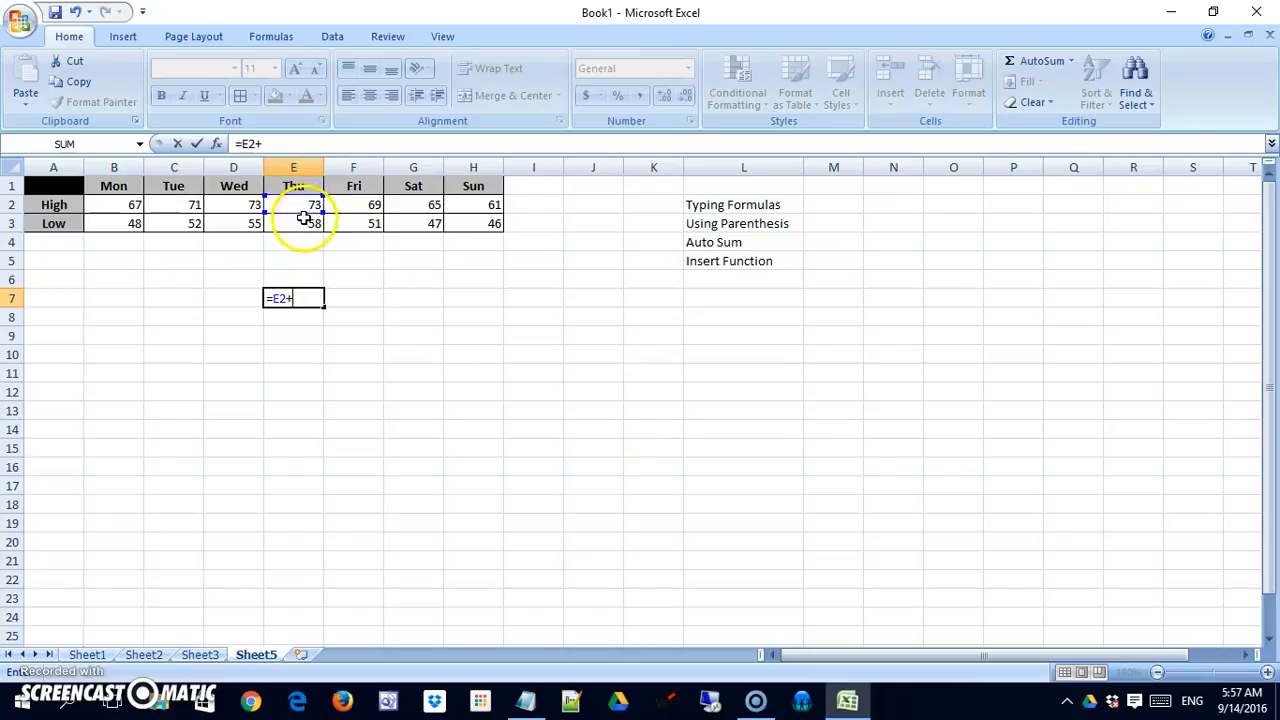
pyautogui.click(304, 224)
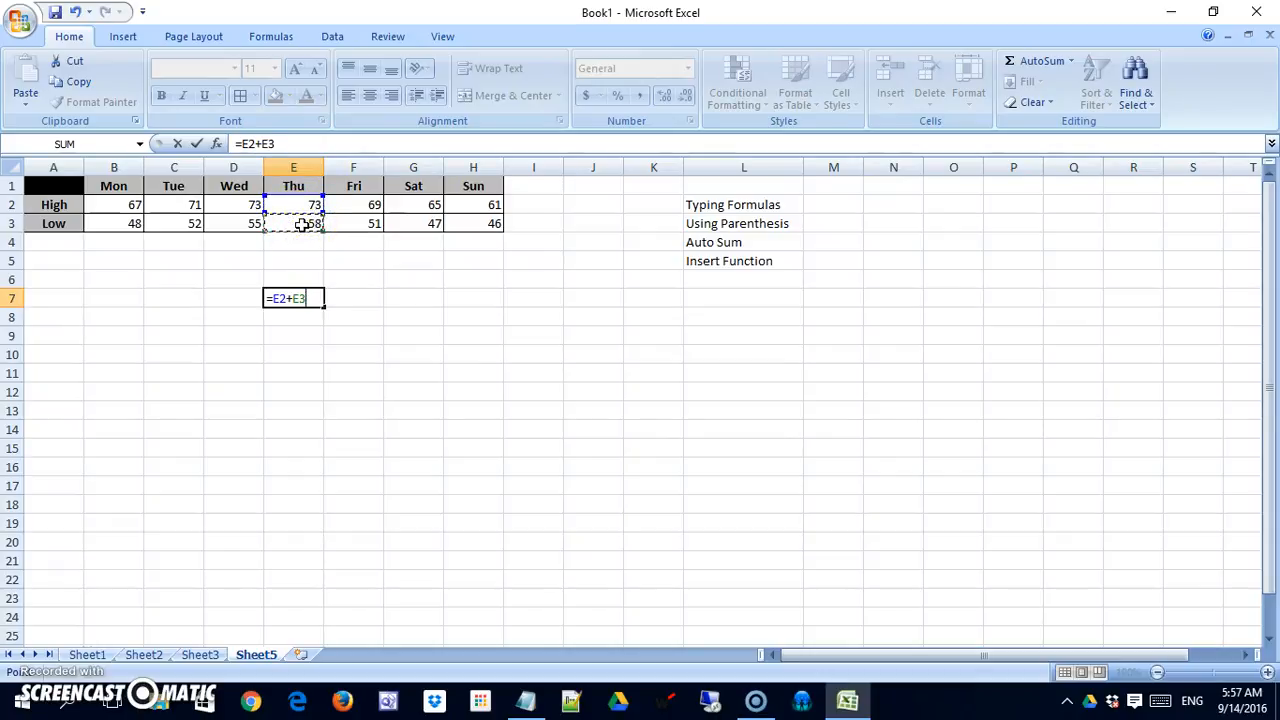
pyautogui.press('Return')
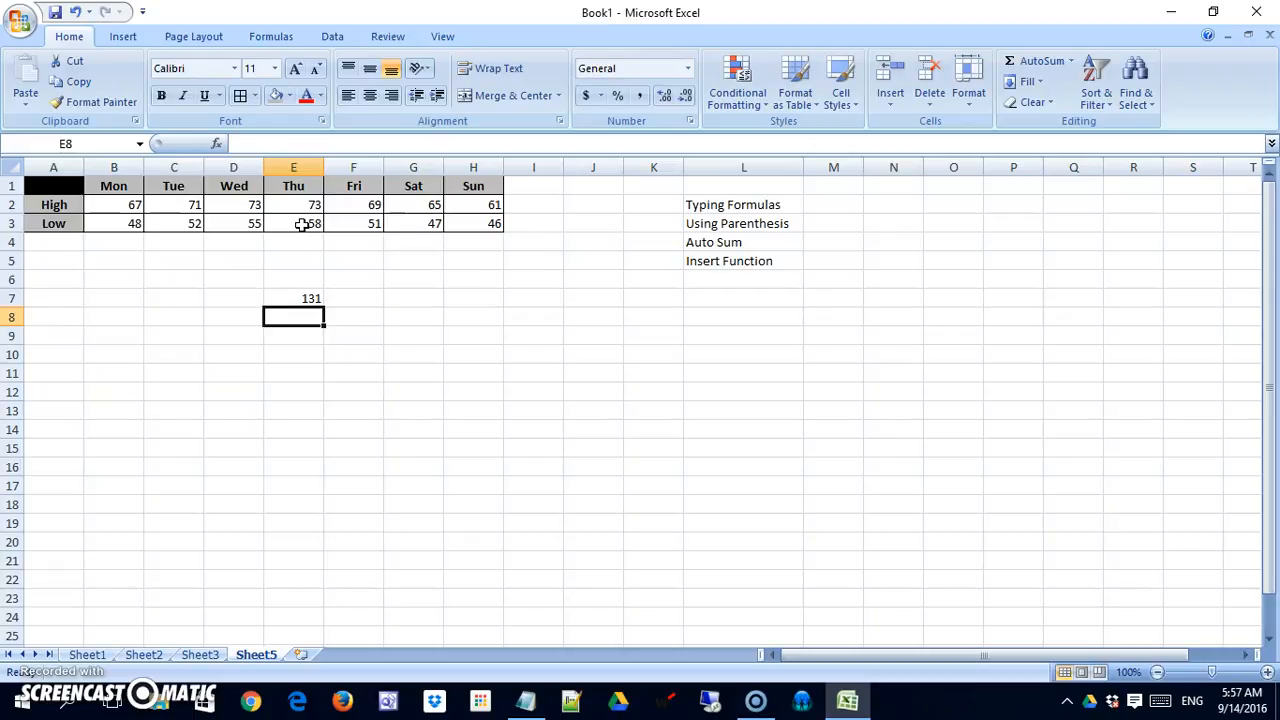
# Step: Replace the formula in E7 with =E2-E3 to subtract Thursday's low from its high
pyautogui.click(311, 301)
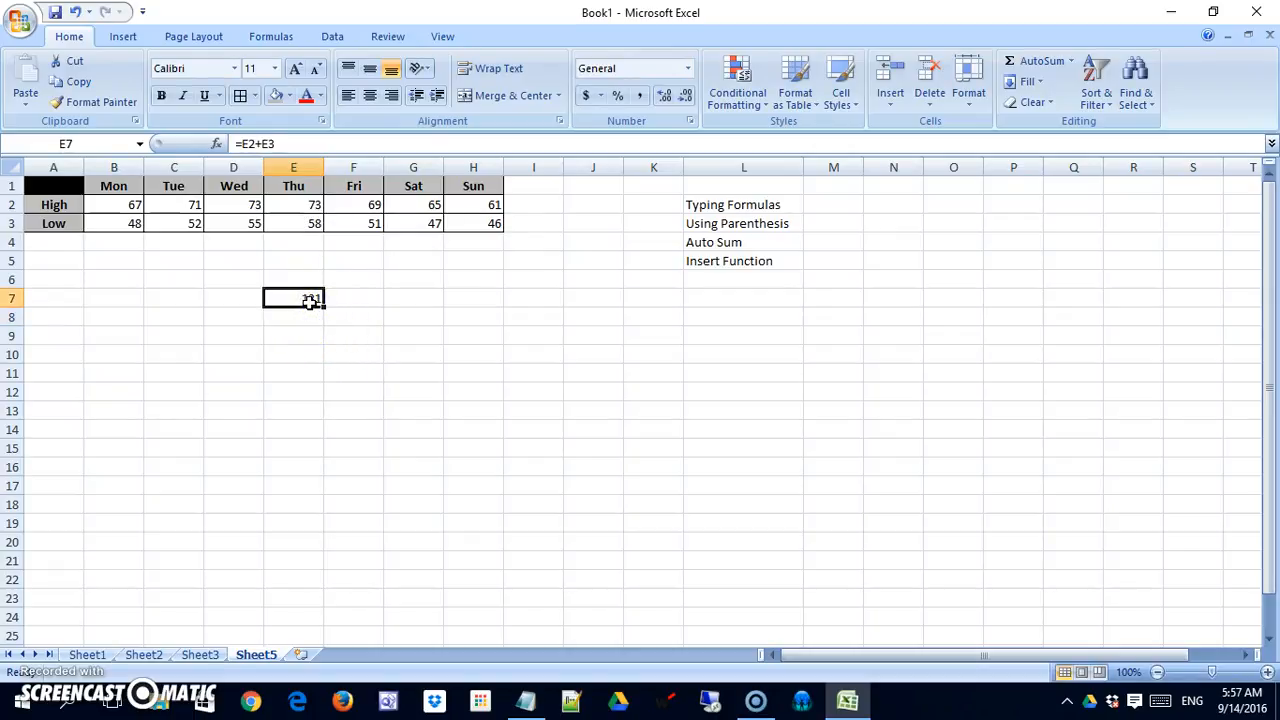
pyautogui.write('=')
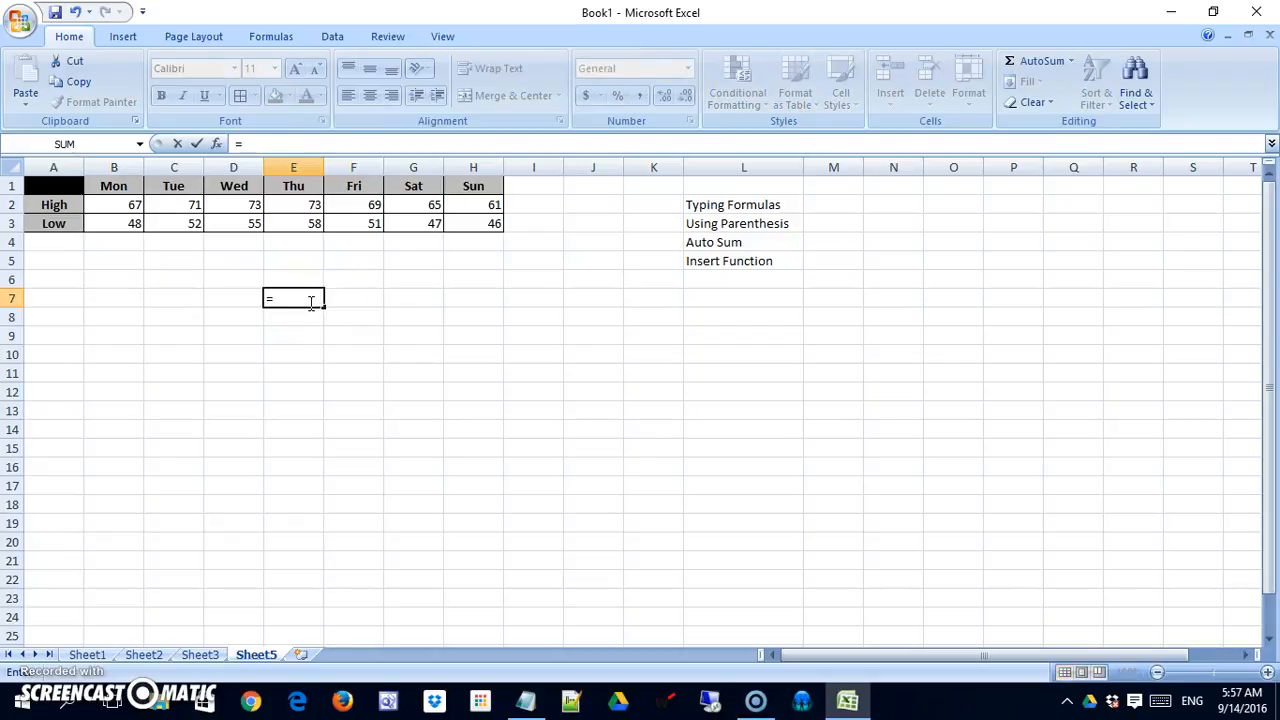
pyautogui.click(316, 203)
pyautogui.write('-')
pyautogui.click(316, 223)
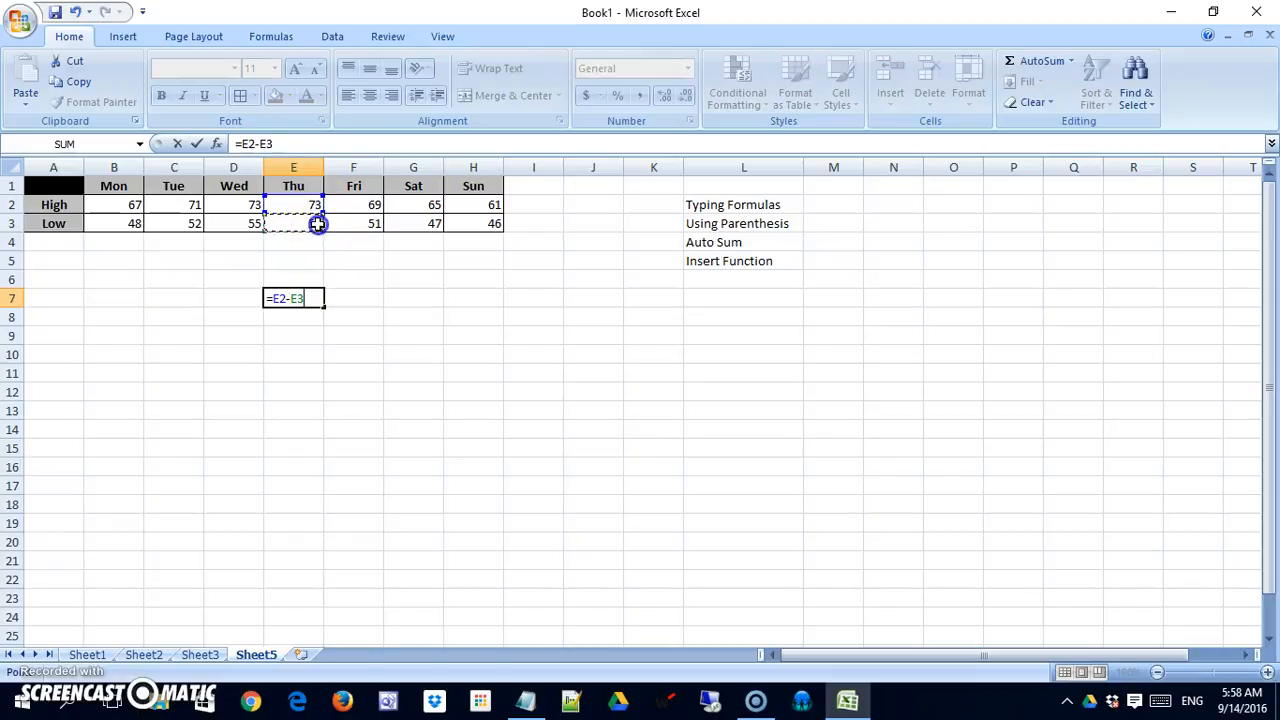
pyautogui.press('Return')
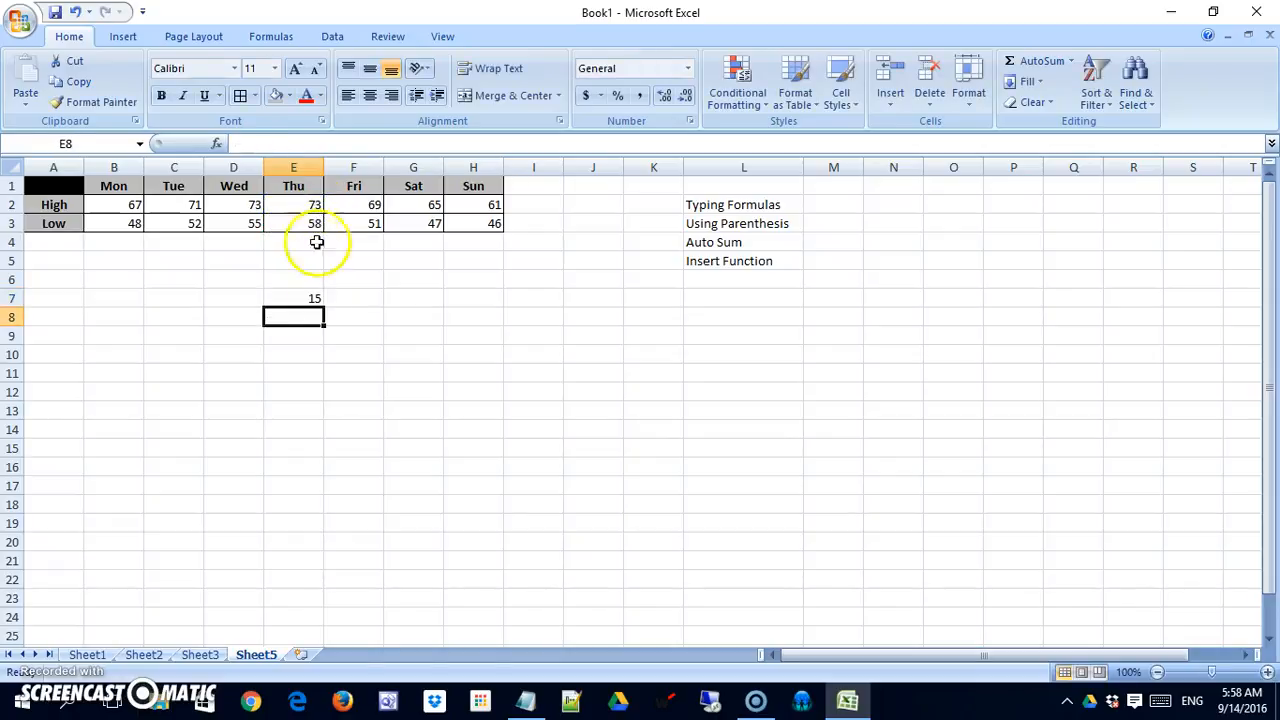
# Step: Replace the formula in E7 with =E2*E3 to multiply Thursday's high by its low
pyautogui.click(311, 300)
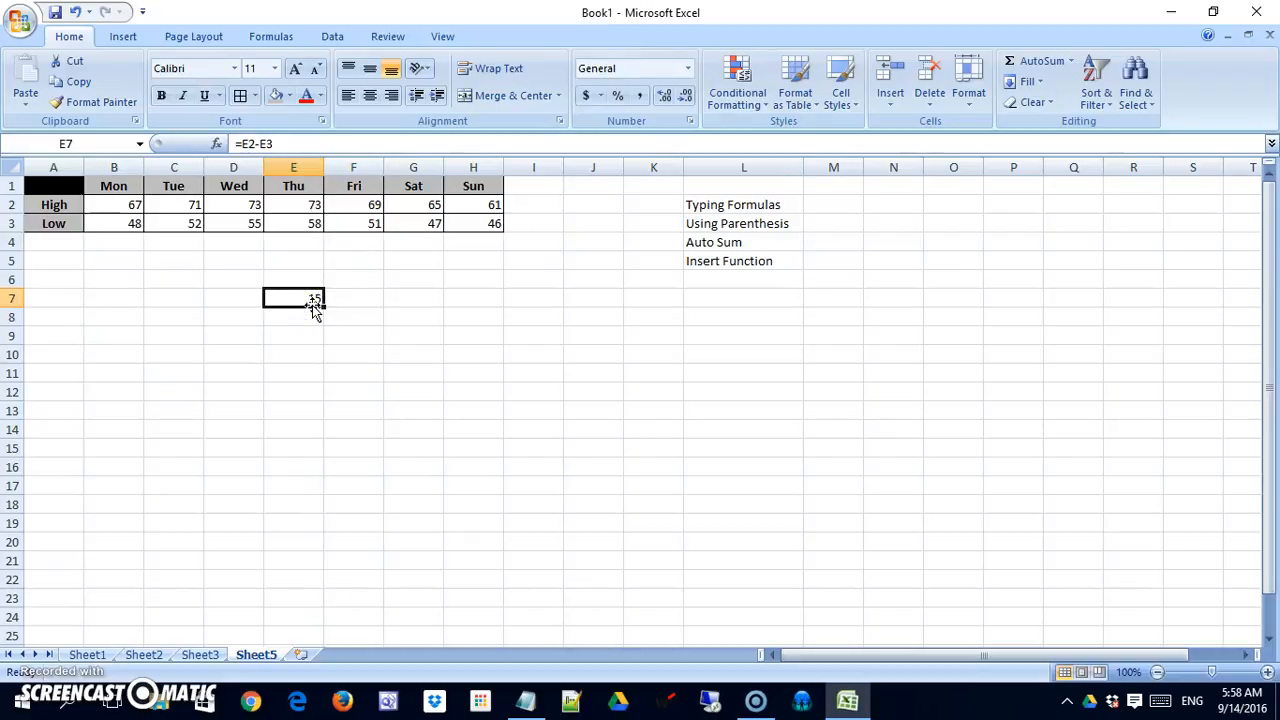
pyautogui.write('=')
pyautogui.click(311, 208)
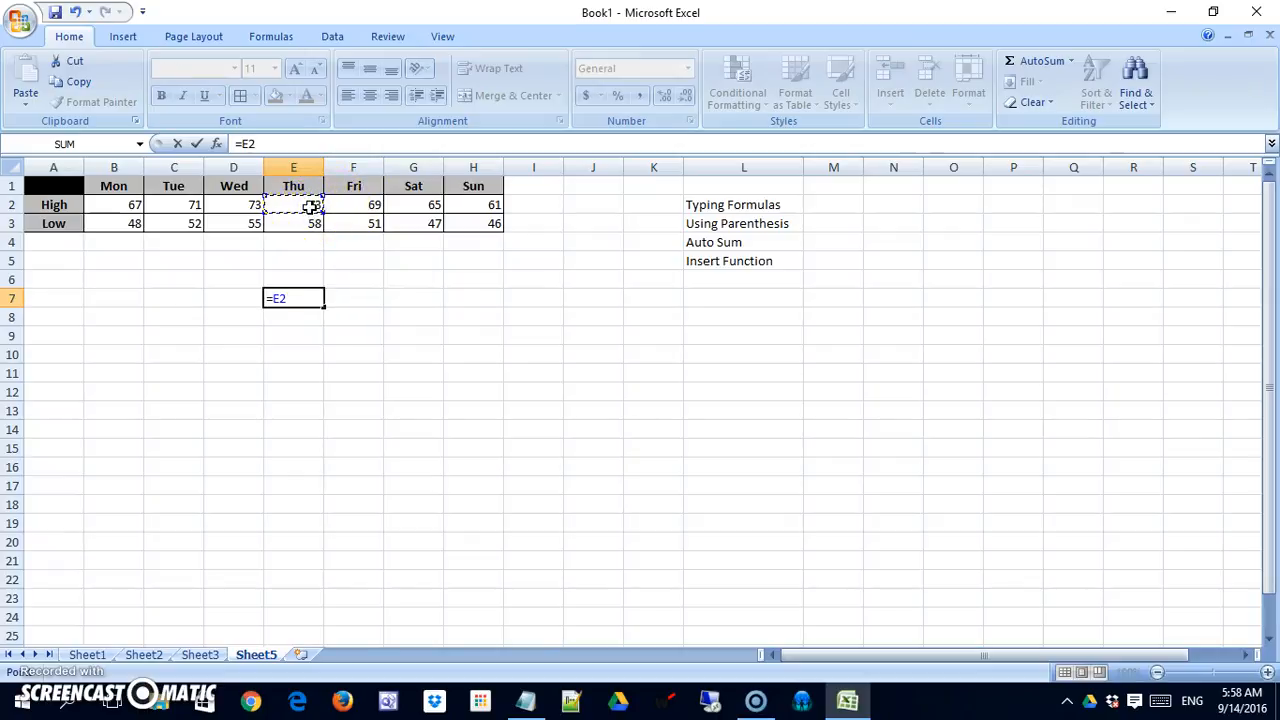
pyautogui.write('*')
pyautogui.click(314, 220)
pyautogui.press('Return')
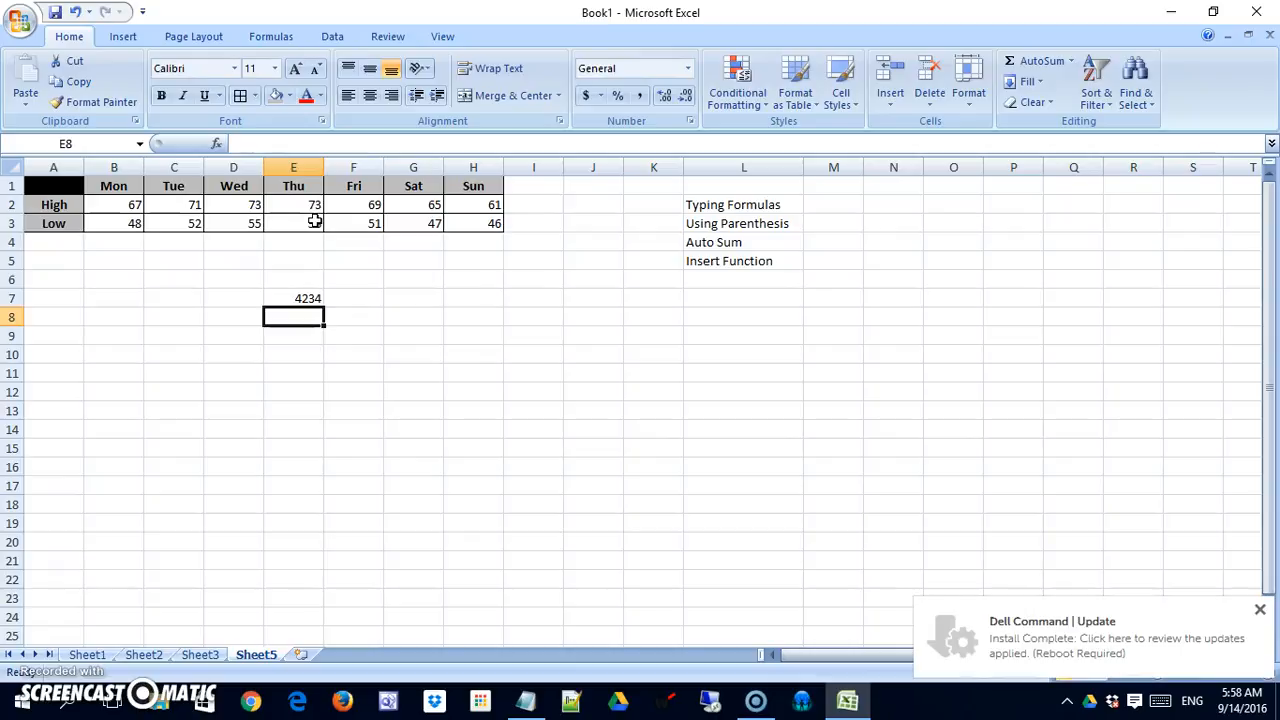
# Step: Replace the formula in E7 with =E2/E3 to divide Thursday's high by its low
pyautogui.click(297, 300)
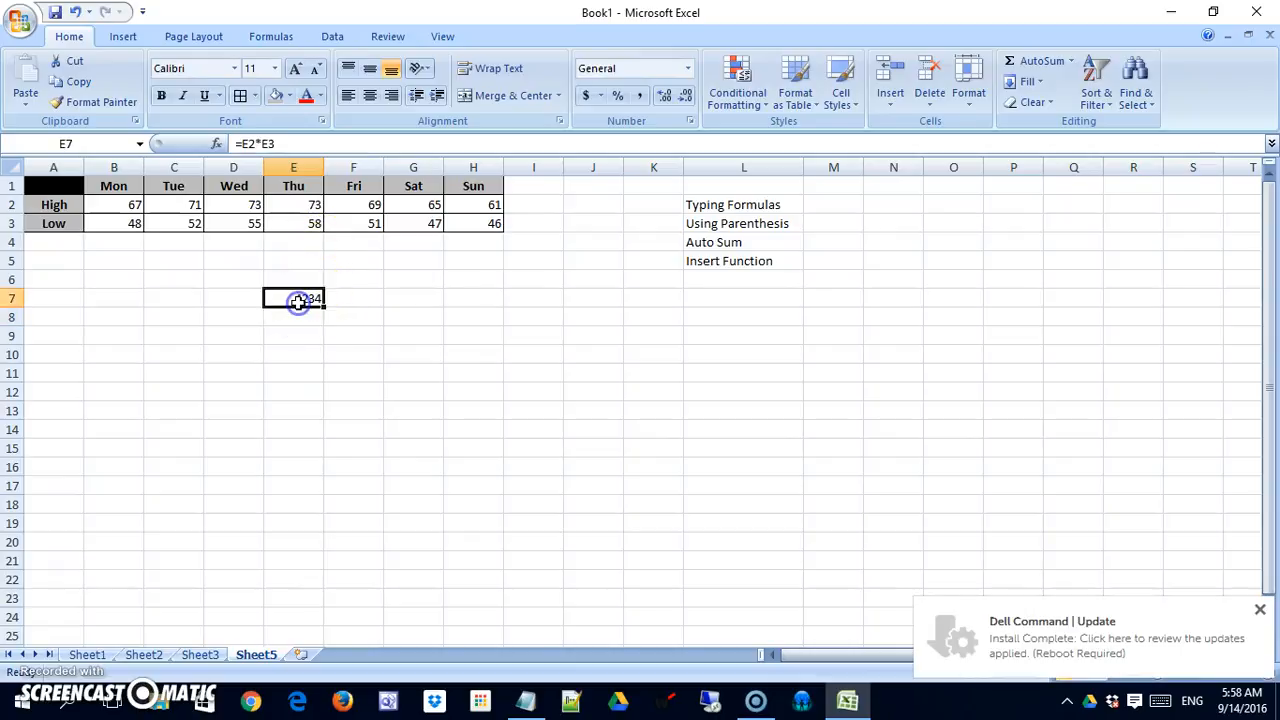
pyautogui.write('=')
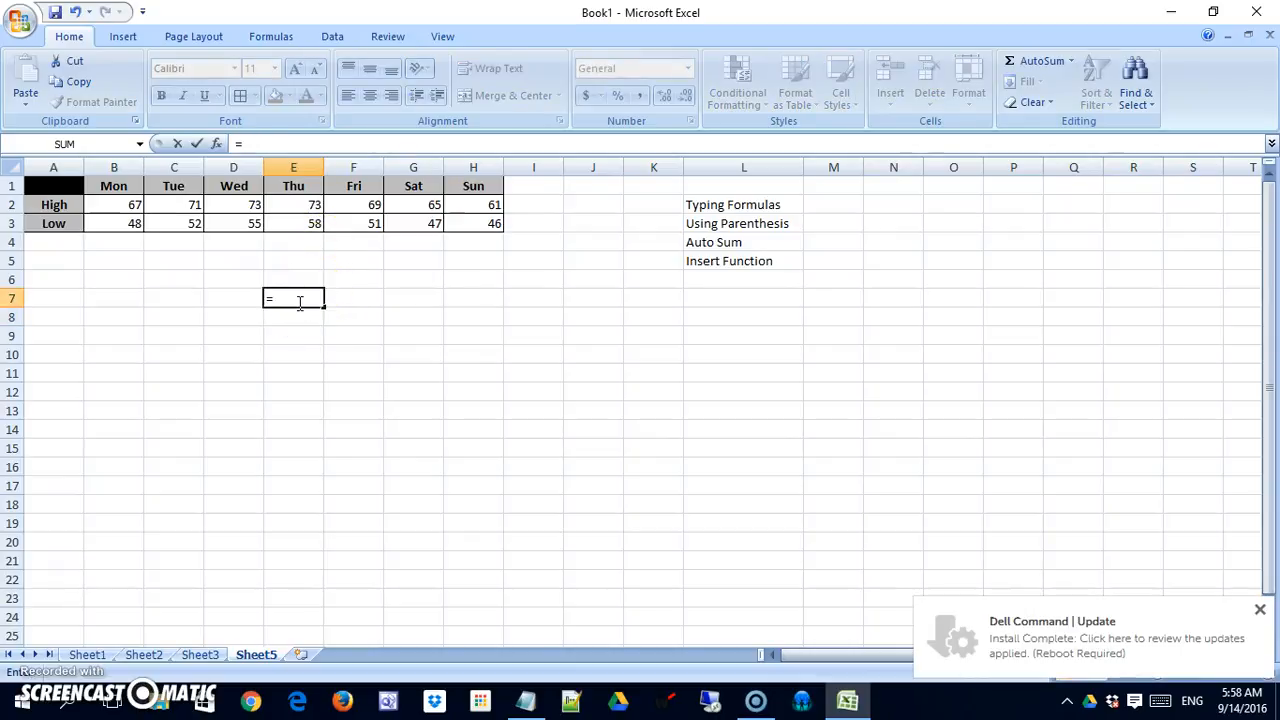
pyautogui.click(305, 205)
pyautogui.write('/')
pyautogui.click(304, 223)
pyautogui.press('Return')
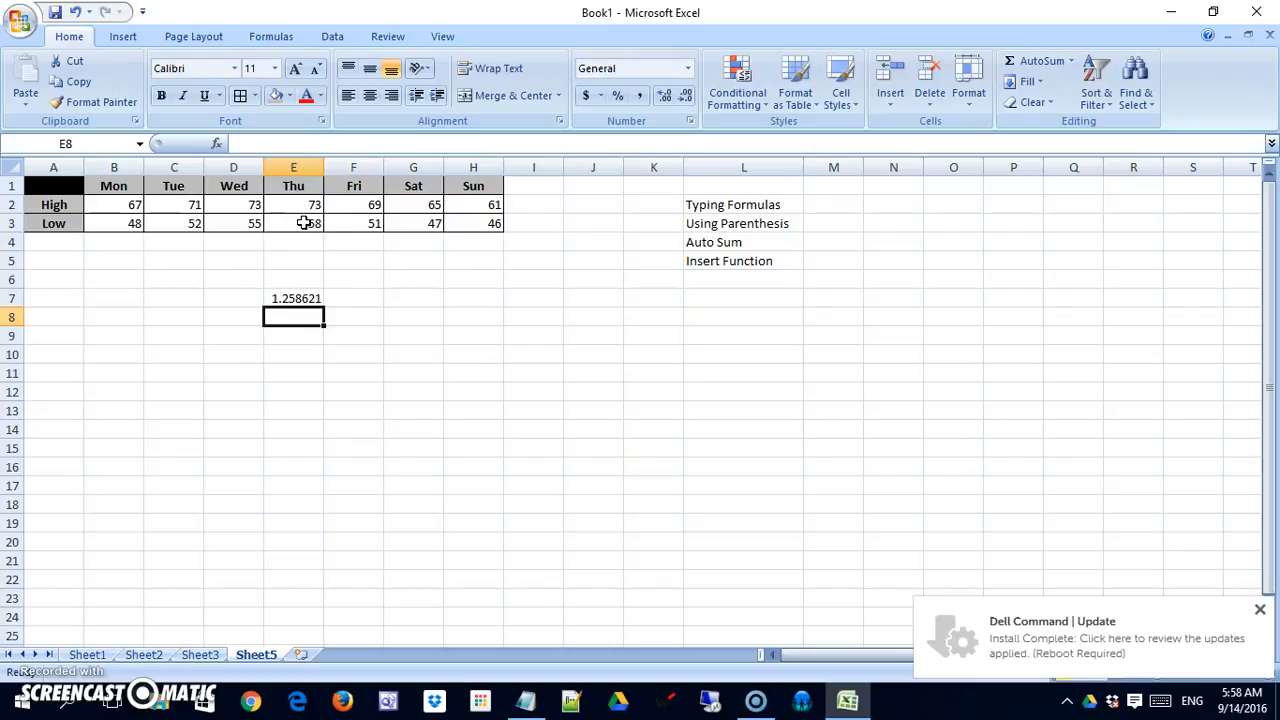
# Step: Clear E7 and enter =SUM(B2:H2) there, using the suggested SUM function to total the week's highs
pyautogui.click(300, 298)
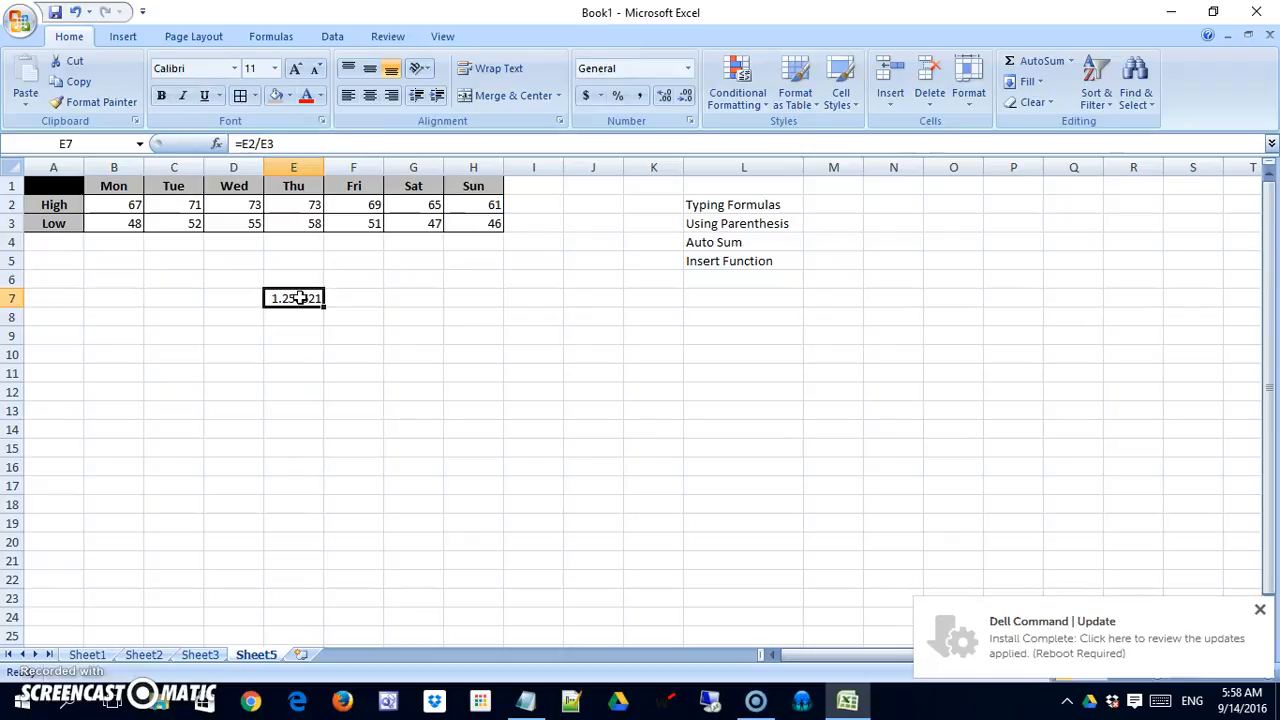
pyautogui.press('Delete')
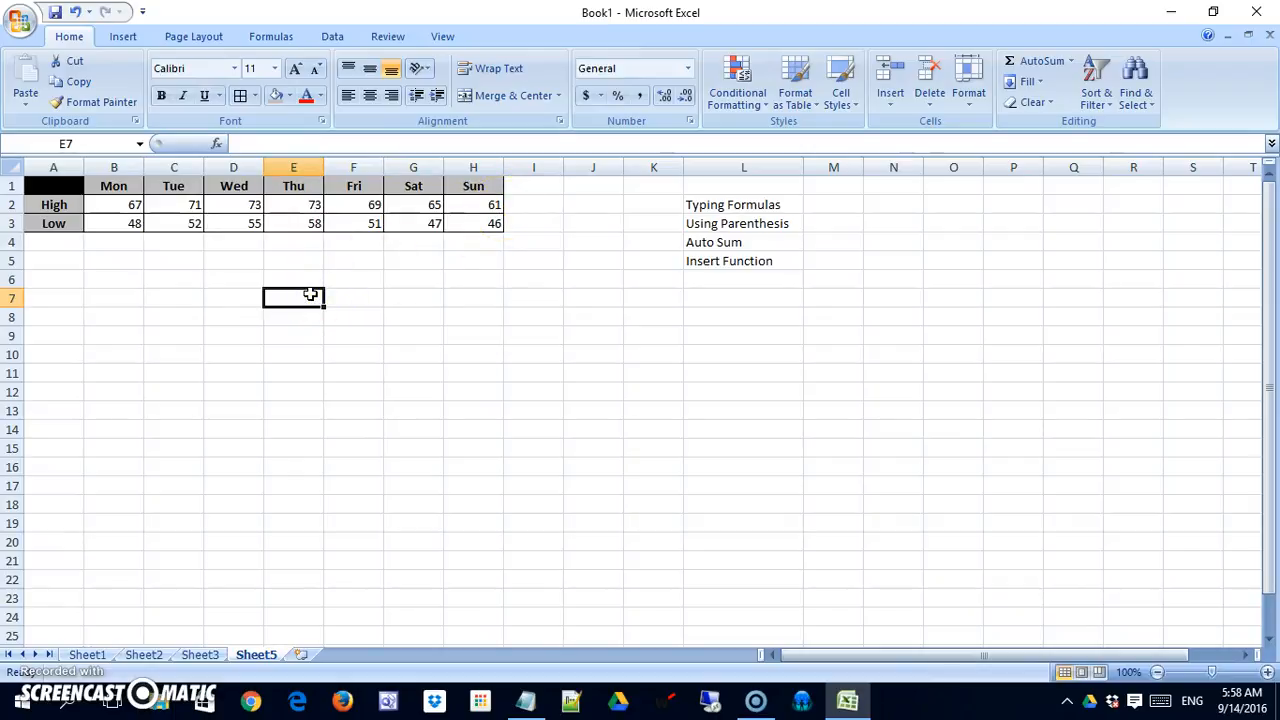
pyautogui.write('=')
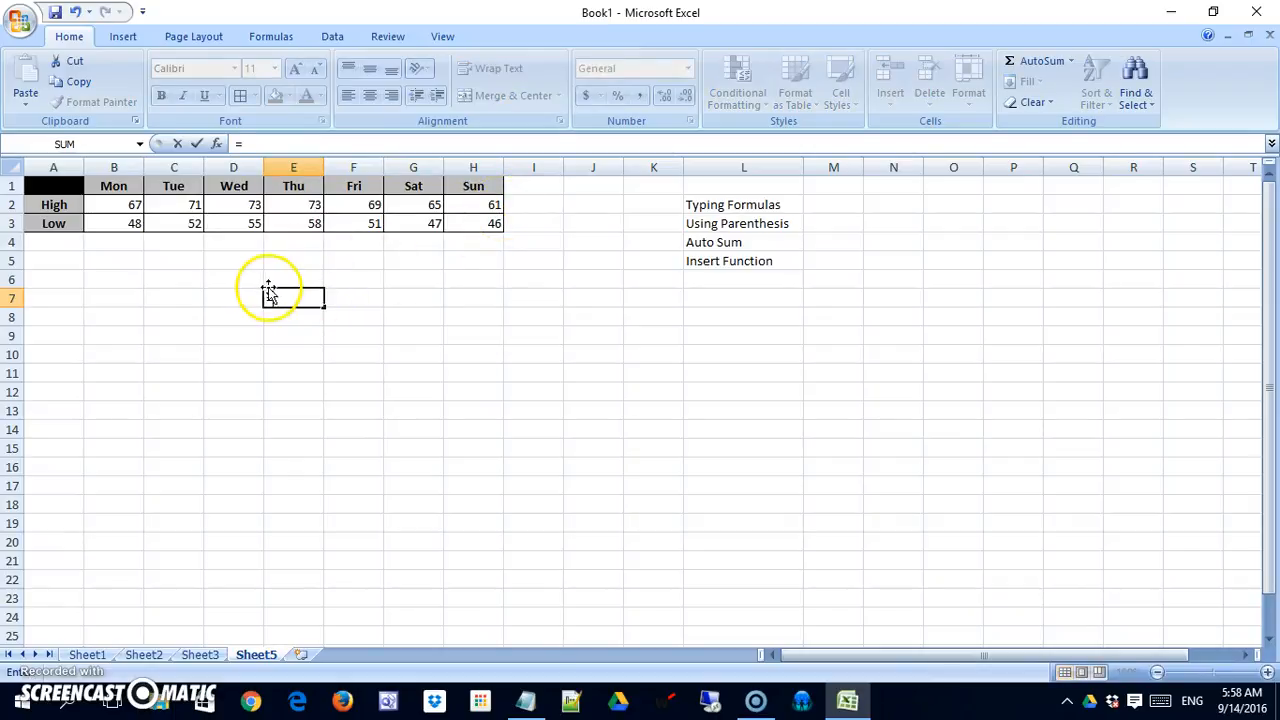
pyautogui.write('sum')
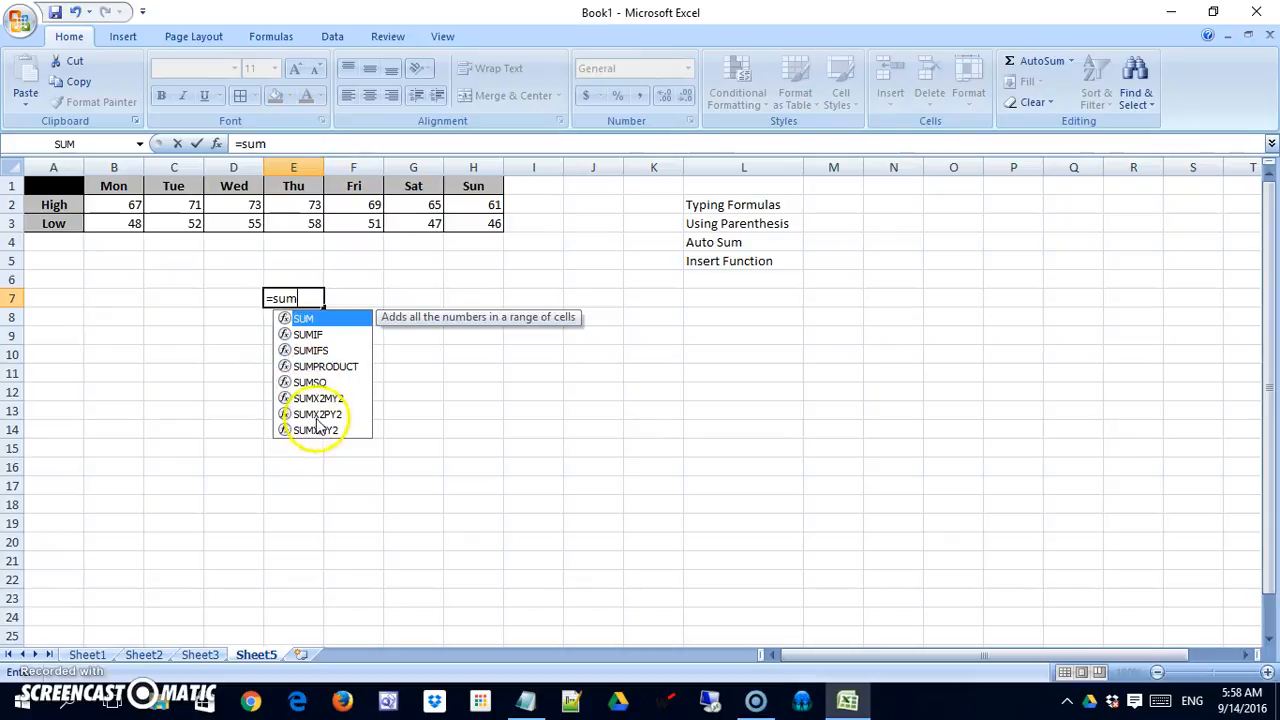
pyautogui.doubleClick(299, 318)
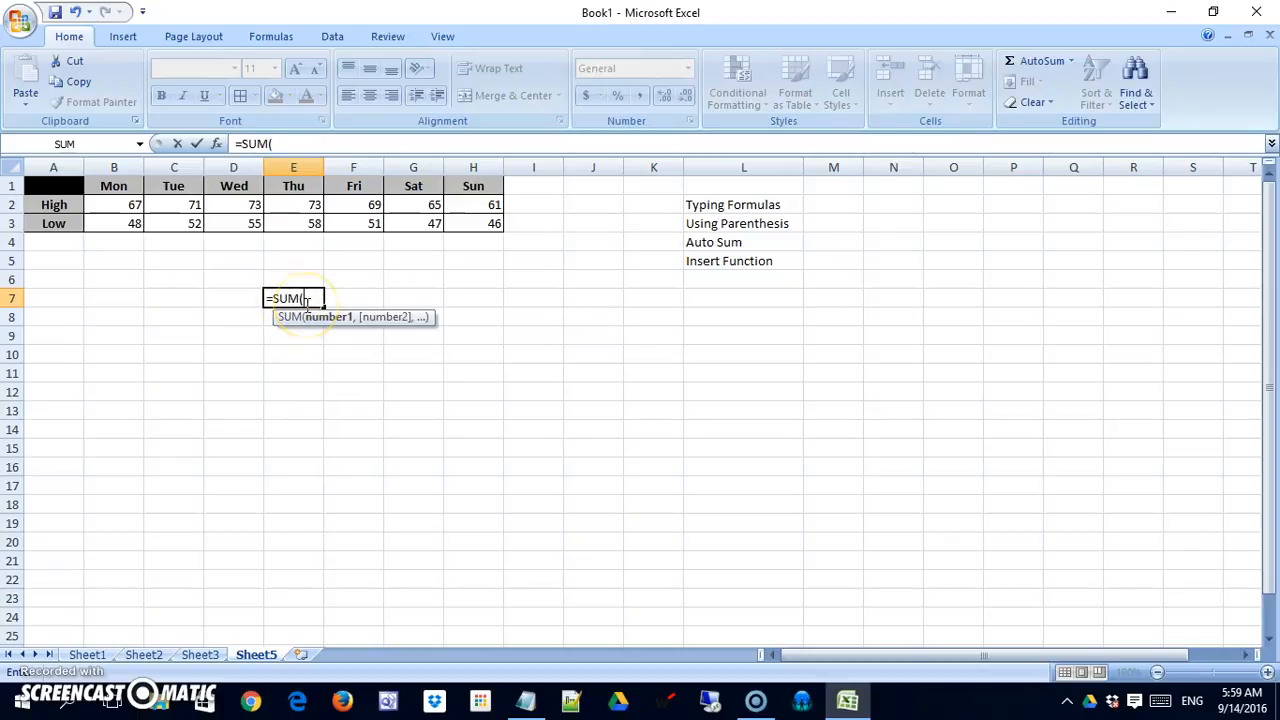
pyautogui.click(300, 299)
pyautogui.moveTo(126, 204); pyautogui.dragTo(484, 205)
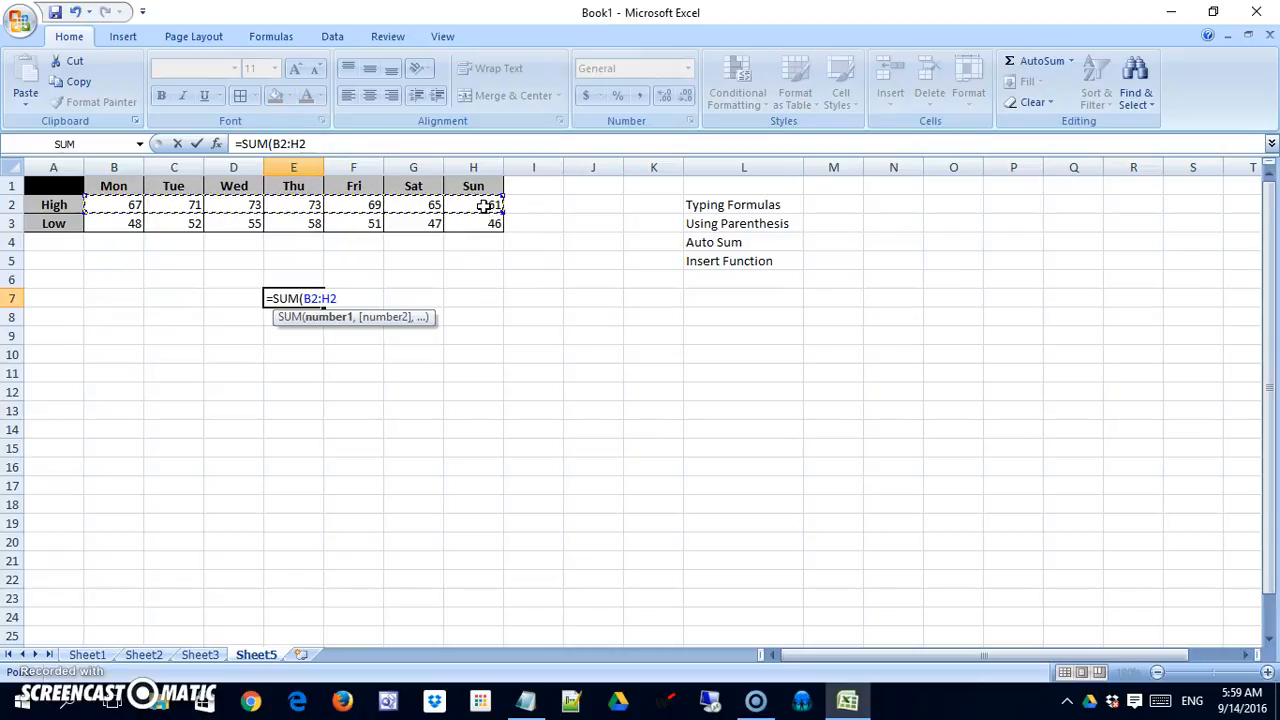
pyautogui.press('Return')
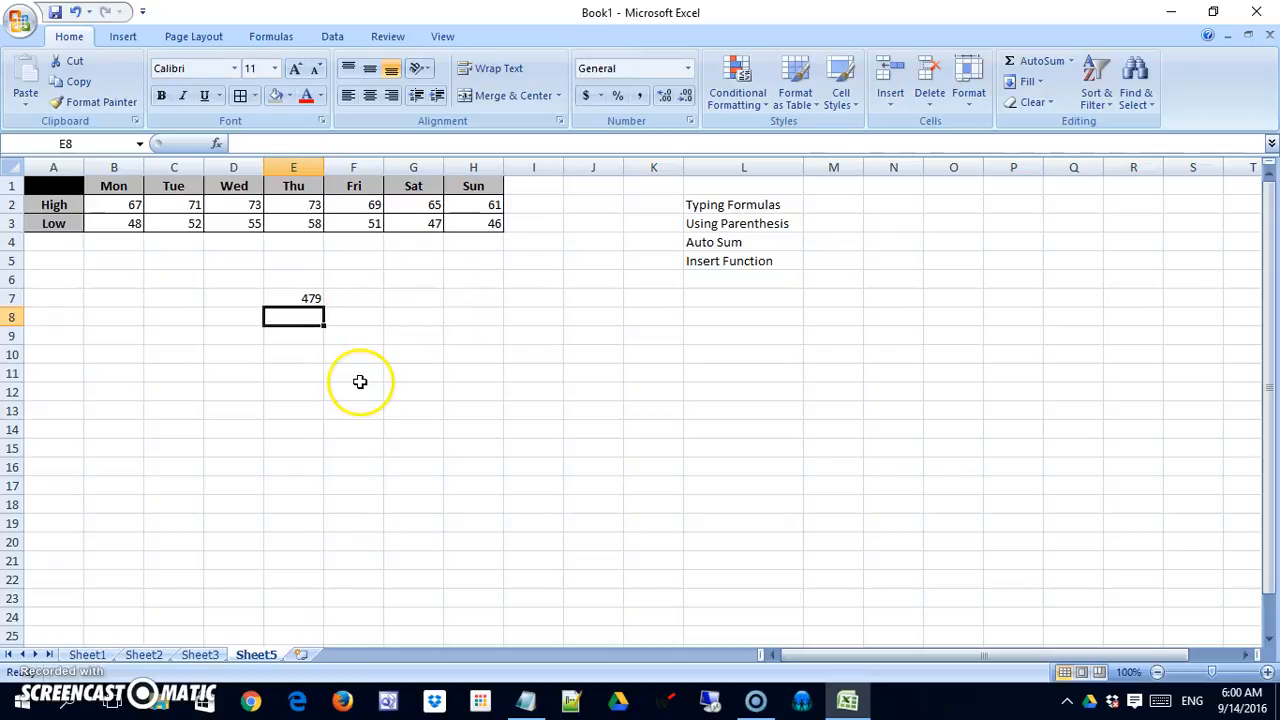
# Step: Enter a second total of the week's high temperatures in E8 with =SUM(B2:H2)
pyautogui.write('=sum')
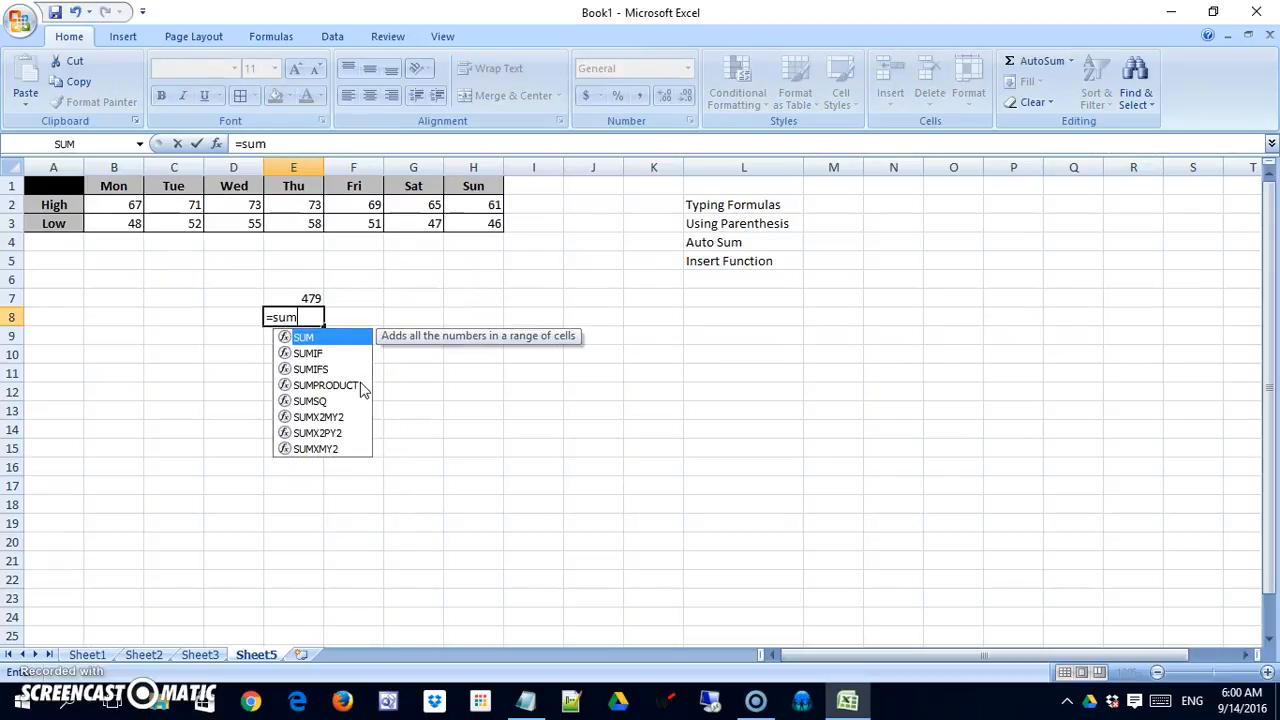
pyautogui.write('(')
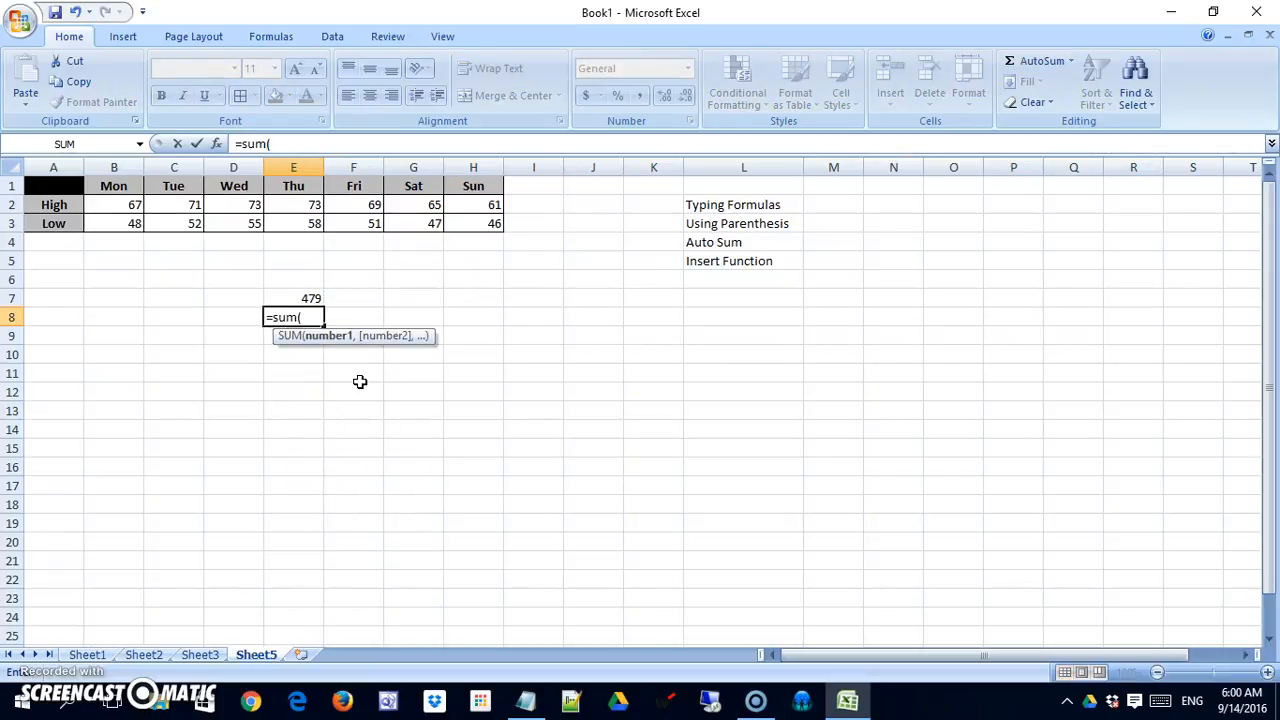
pyautogui.moveTo(136, 207); pyautogui.dragTo(471, 207)
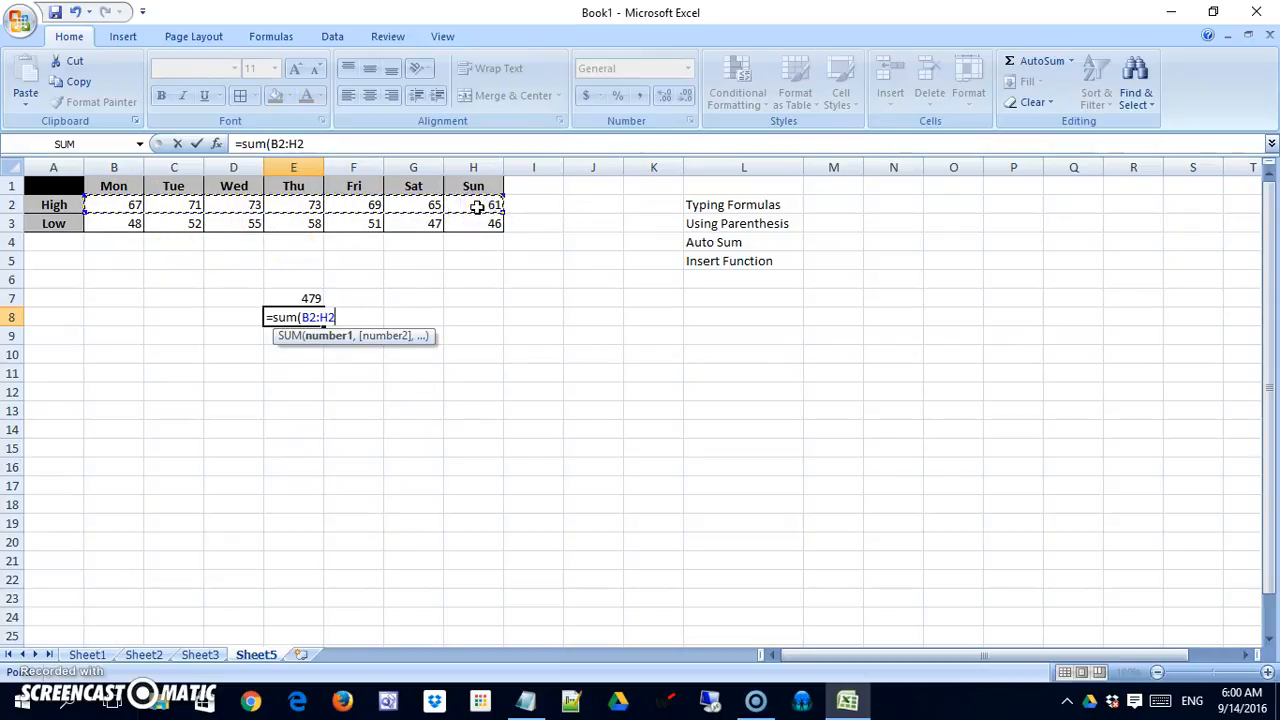
pyautogui.press('Return')
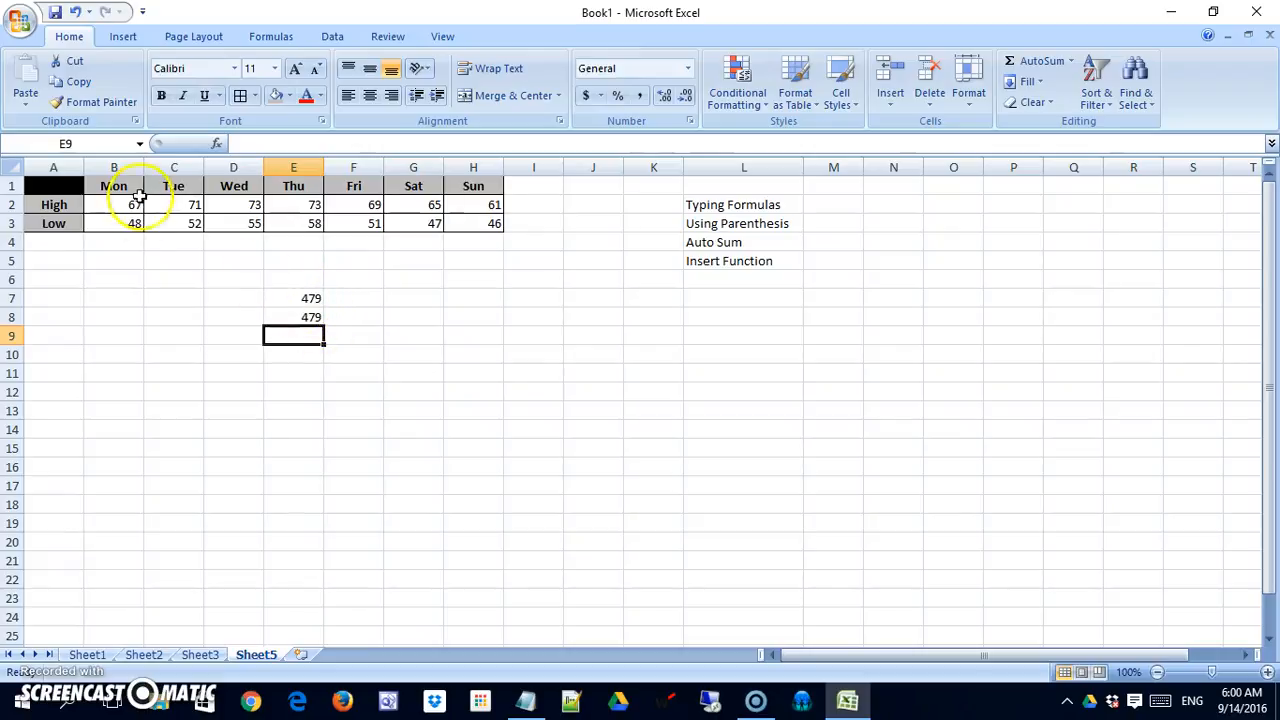
# Step: Extend the formula in E7 to =SUM(B2:H2)/7 to average the week's high temperatures
pyautogui.click(309, 299)
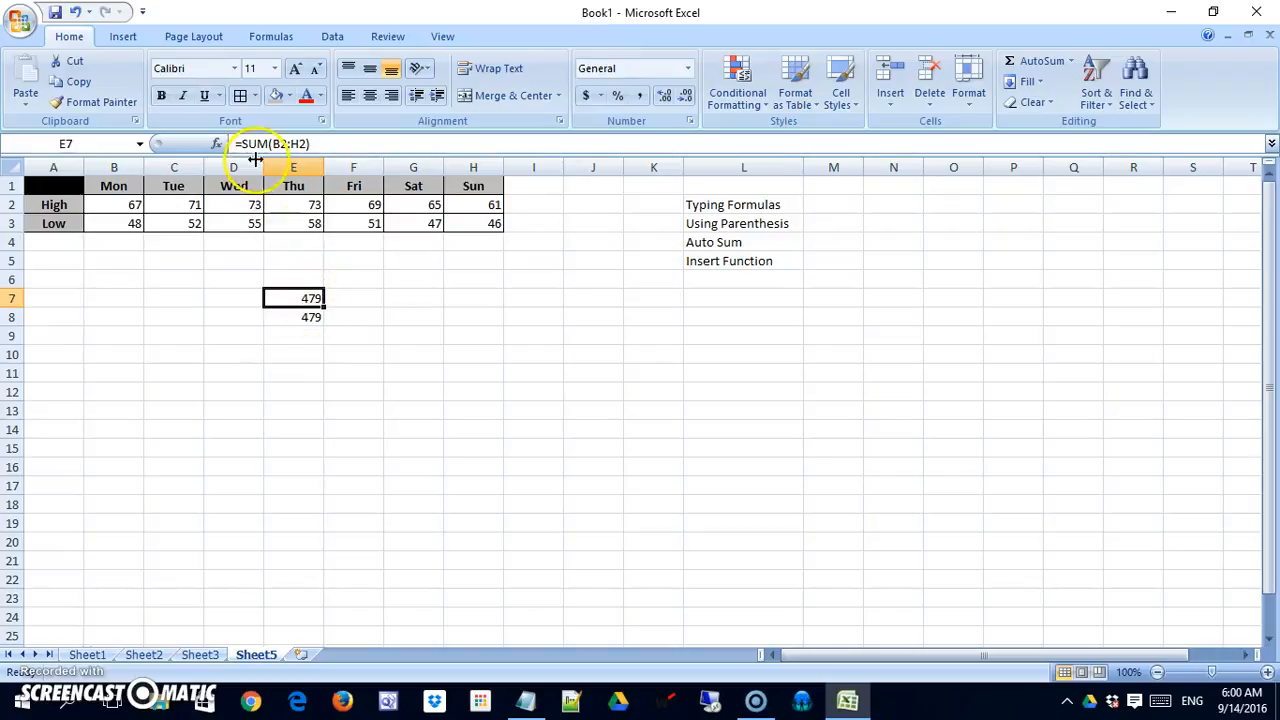
pyautogui.click(315, 144)
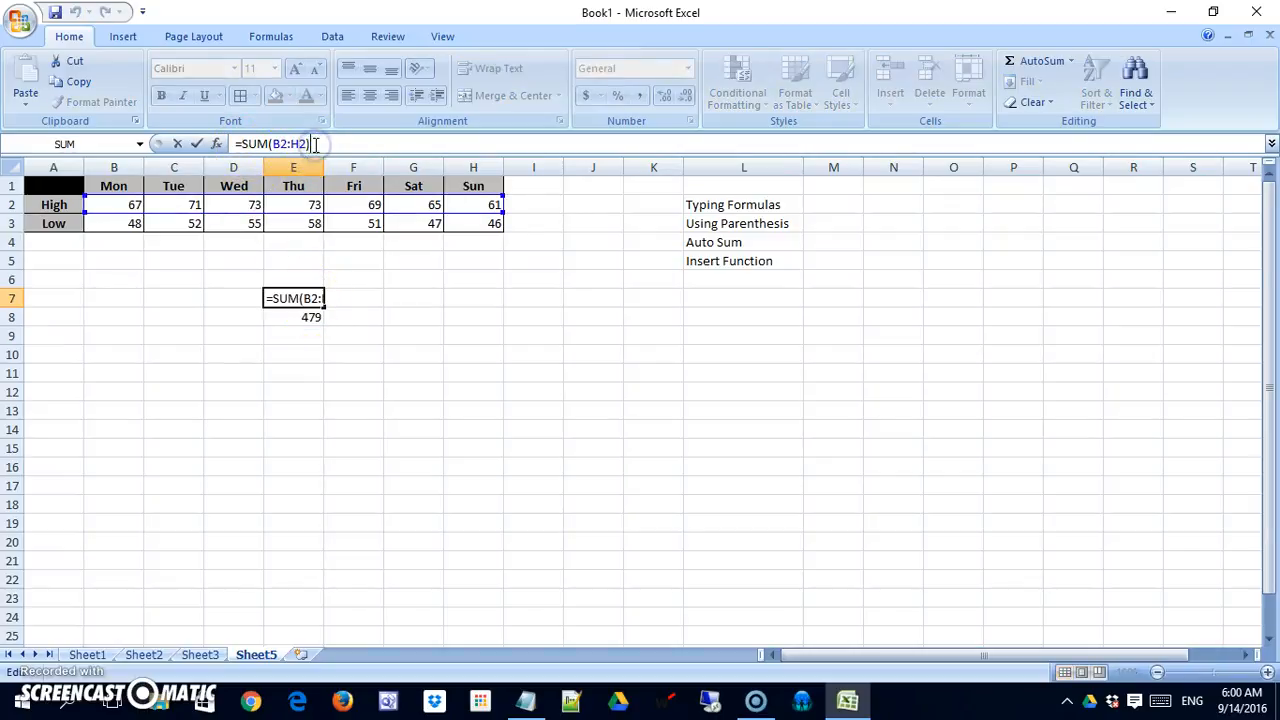
pyautogui.write('/7')
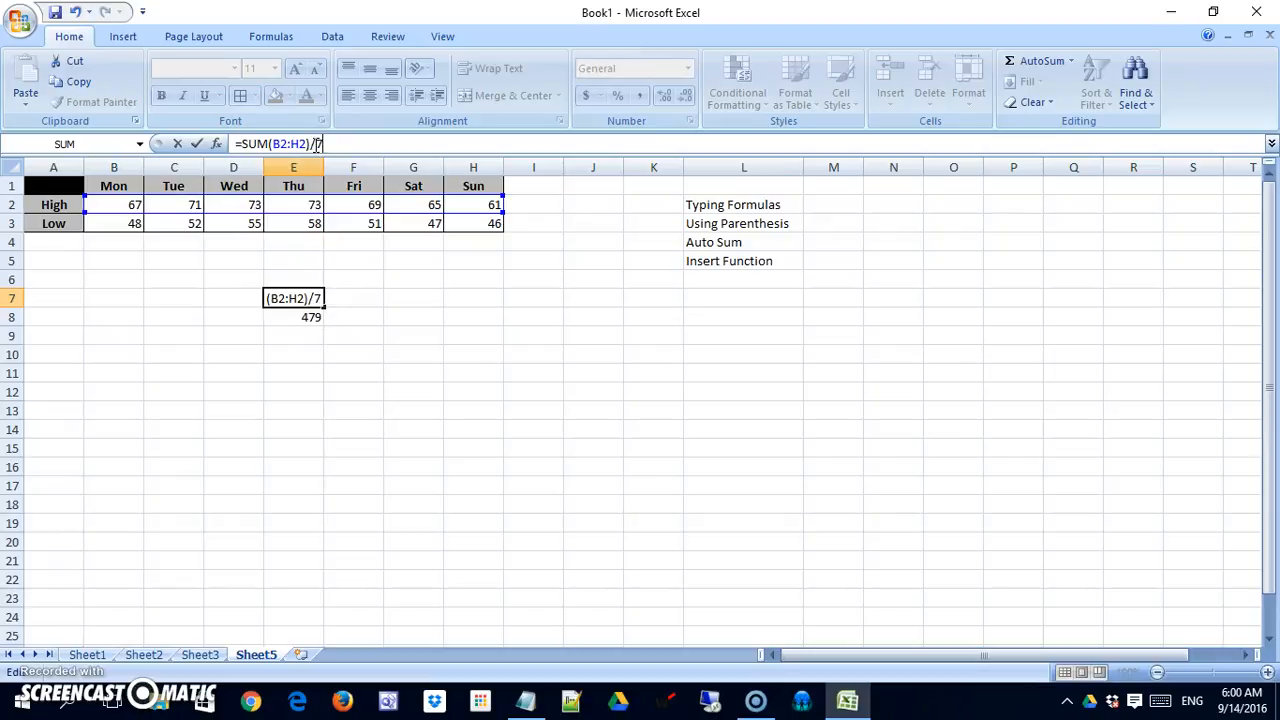
pyautogui.press('Return')
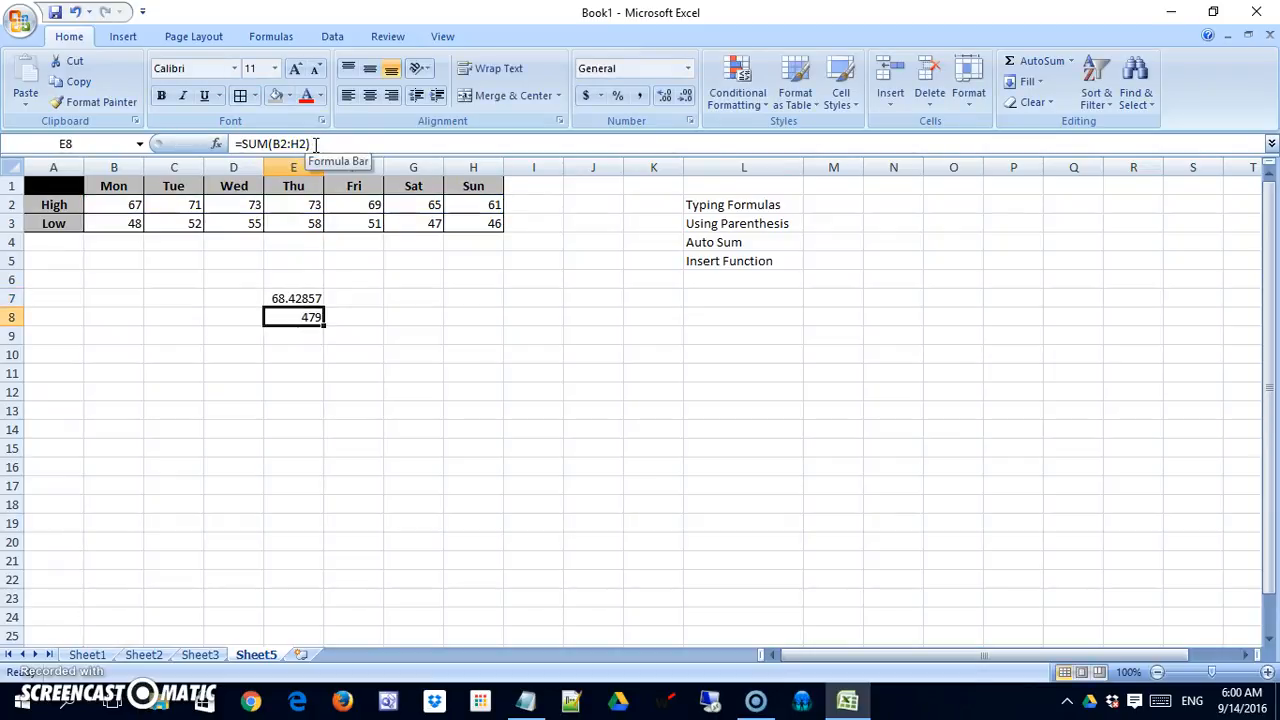
# Step: Enter =G2+H2 in G7 to add Saturday's and Sunday's high temperatures using cell references
pyautogui.click(300, 298)
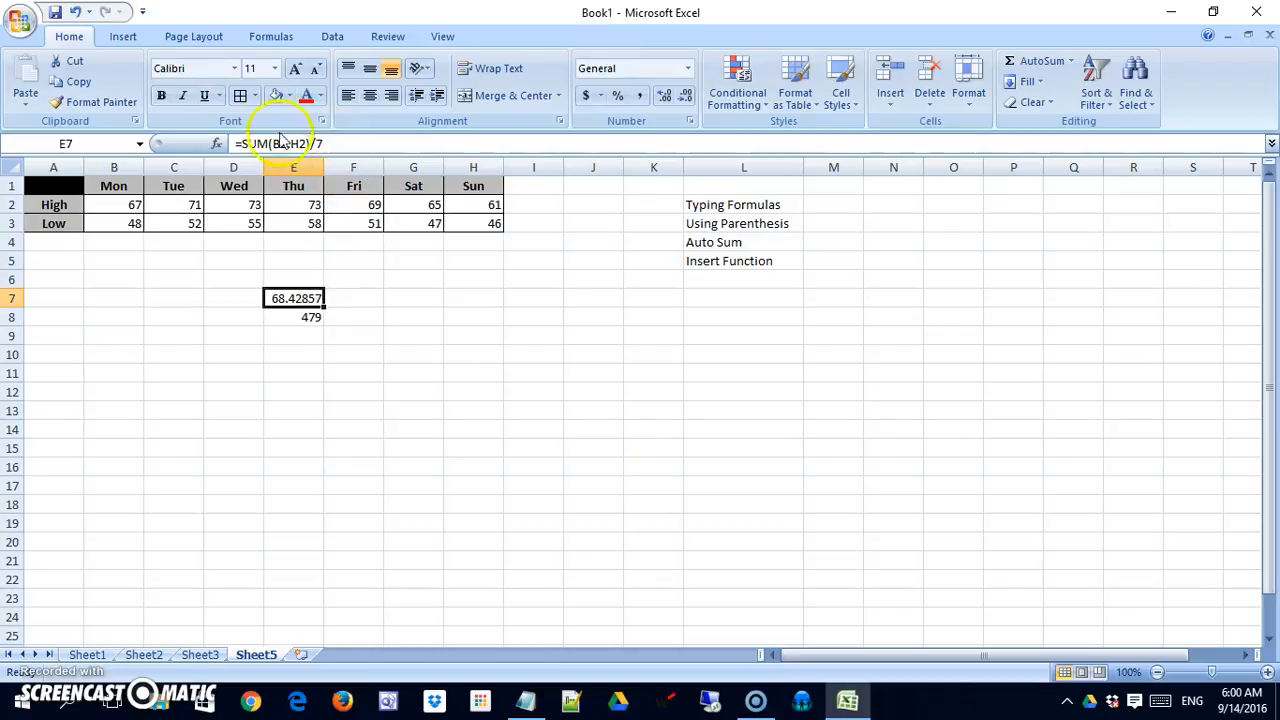
pyautogui.click(346, 143)
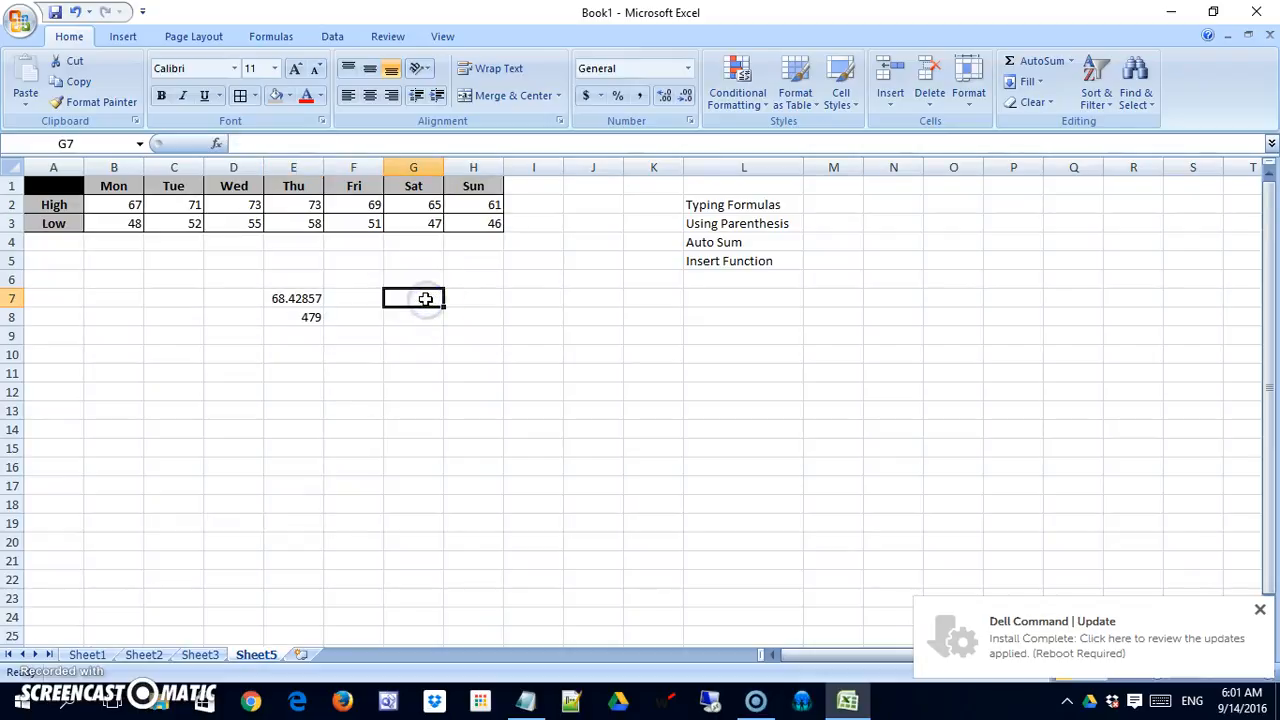
pyautogui.write('=')
pyautogui.click(430, 204)
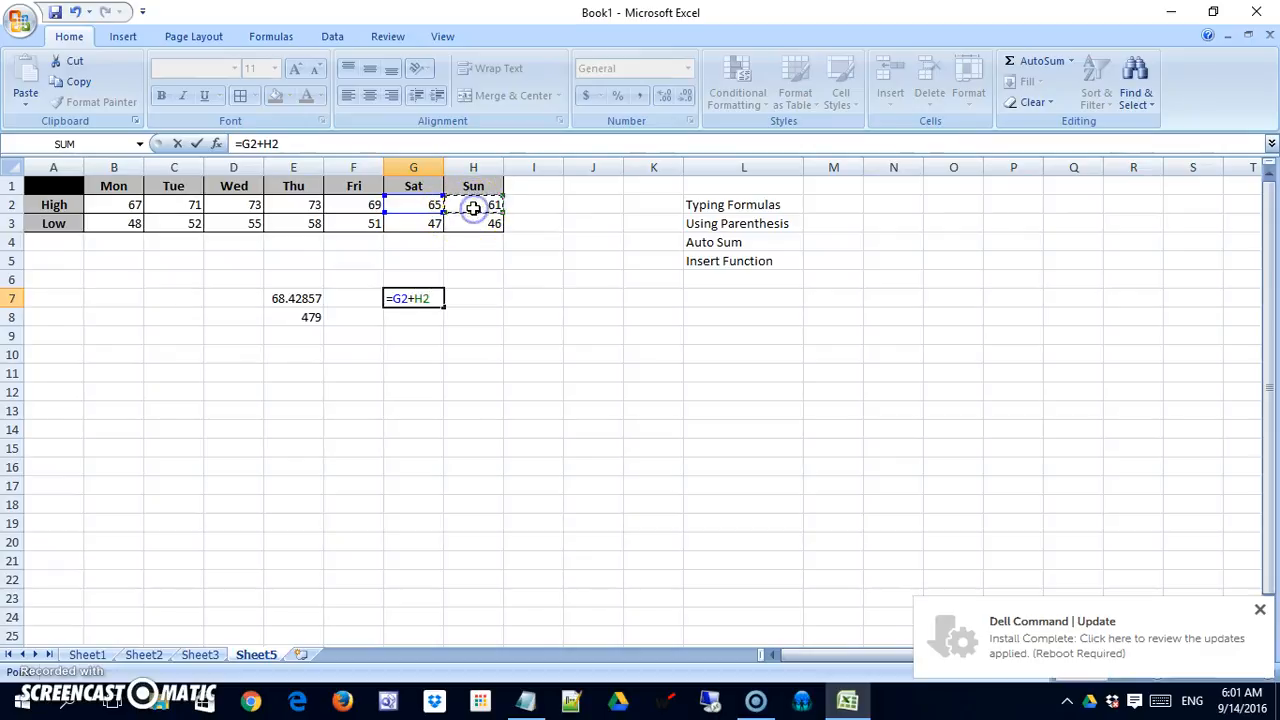
pyautogui.press('Return')
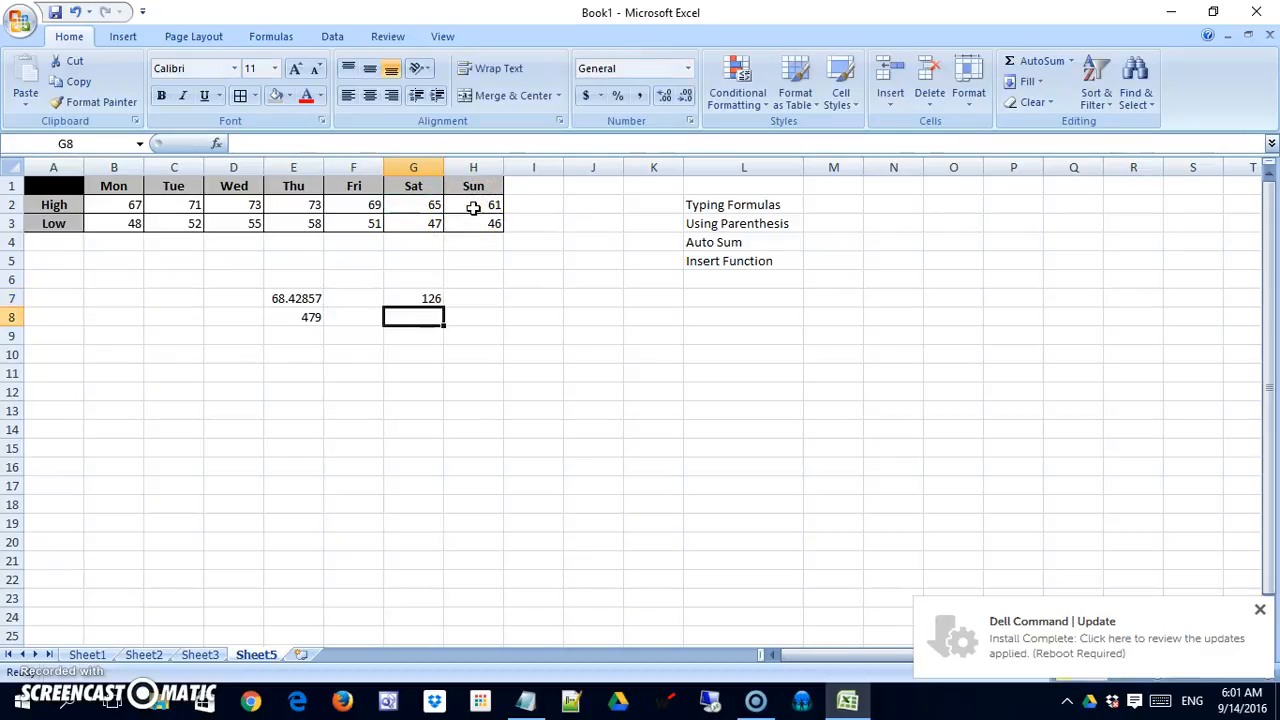
# Step: Extend the formula in G7 to =G2+H2/2, dividing by 2 without parentheses
pyautogui.click(419, 299)
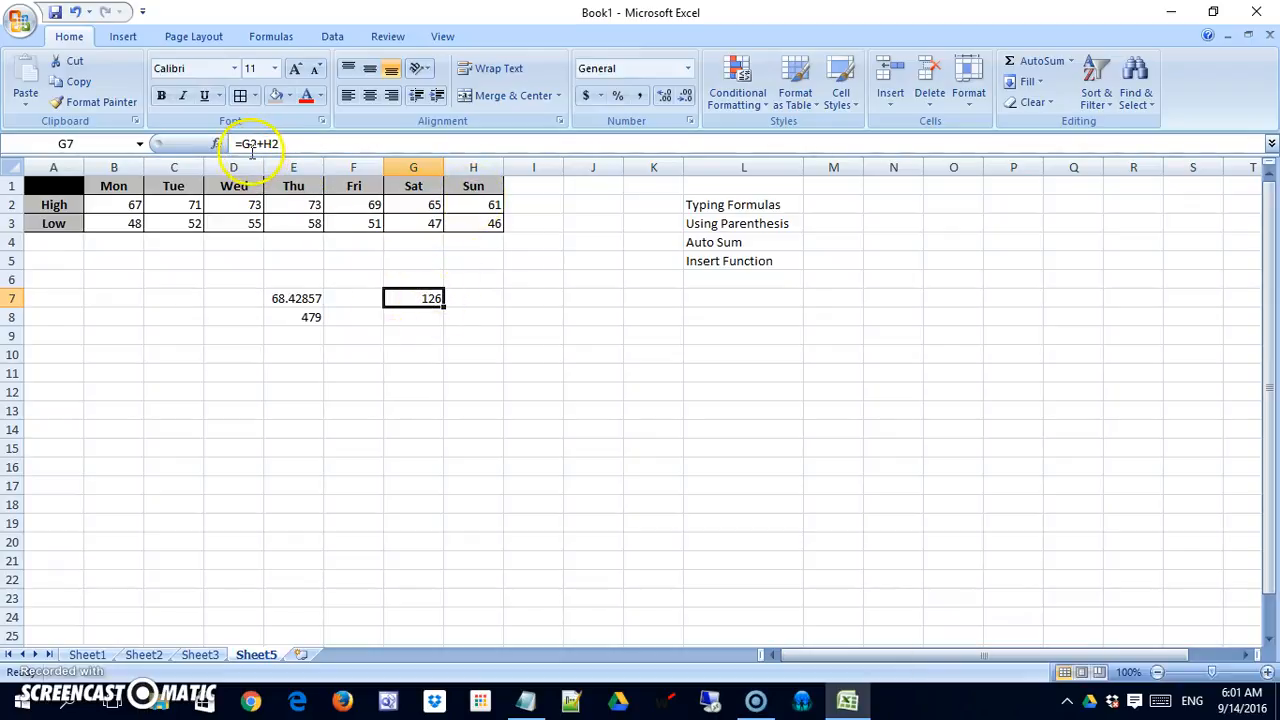
pyautogui.click(306, 143)
pyautogui.press('BackSpace')
pyautogui.write('2')
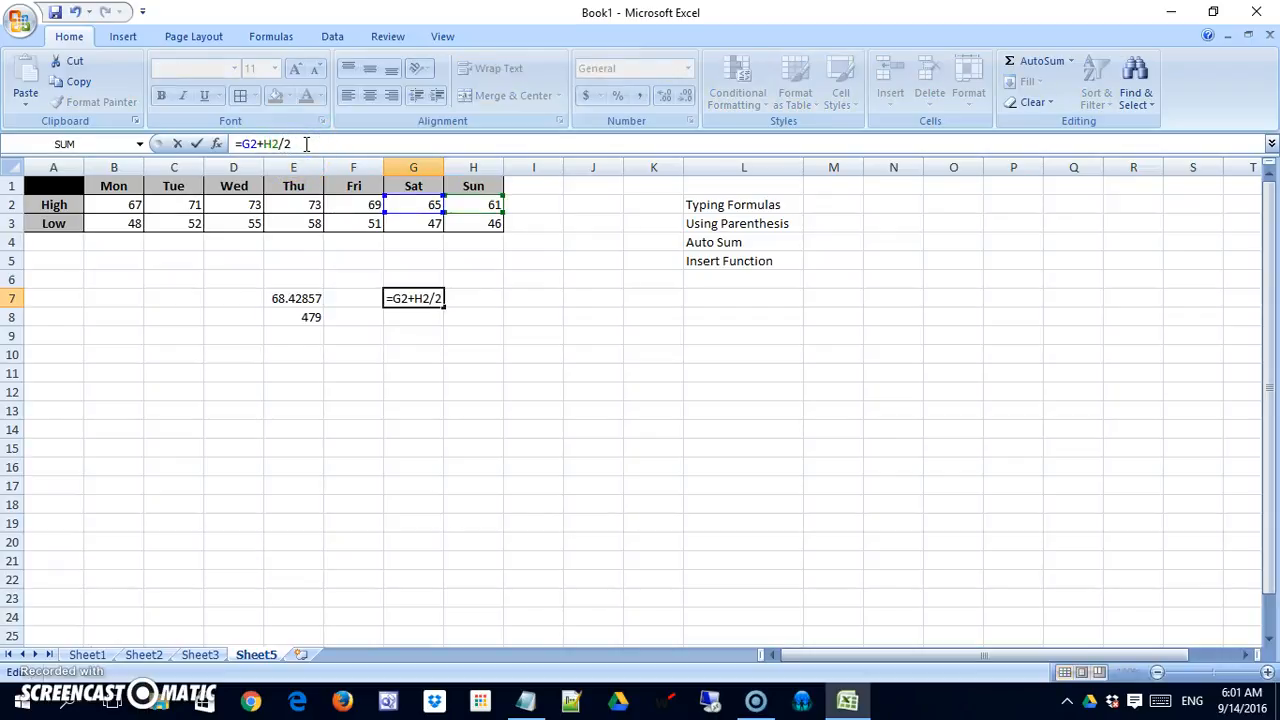
pyautogui.write('/2')
pyautogui.press('Return')
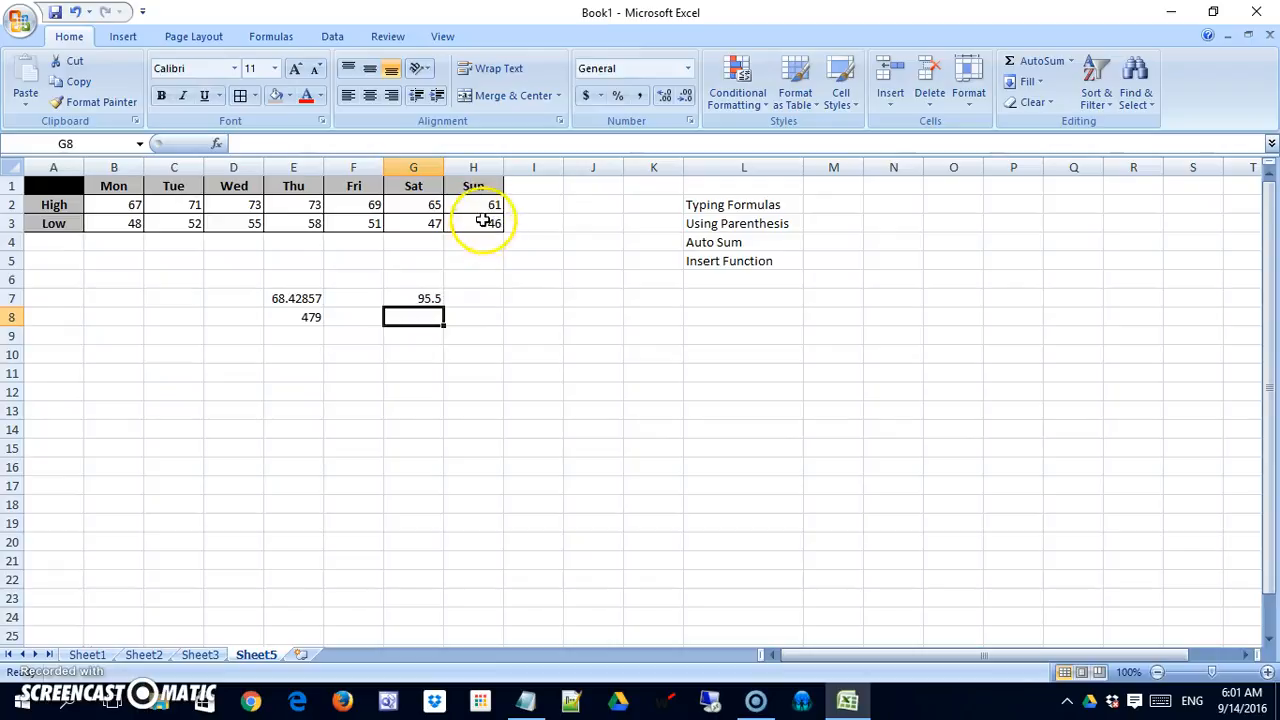
# Step: Add parentheses to the G7 formula, making it =(G2+H2)/2 to average the weekend's high temperatures
pyautogui.click(418, 296)
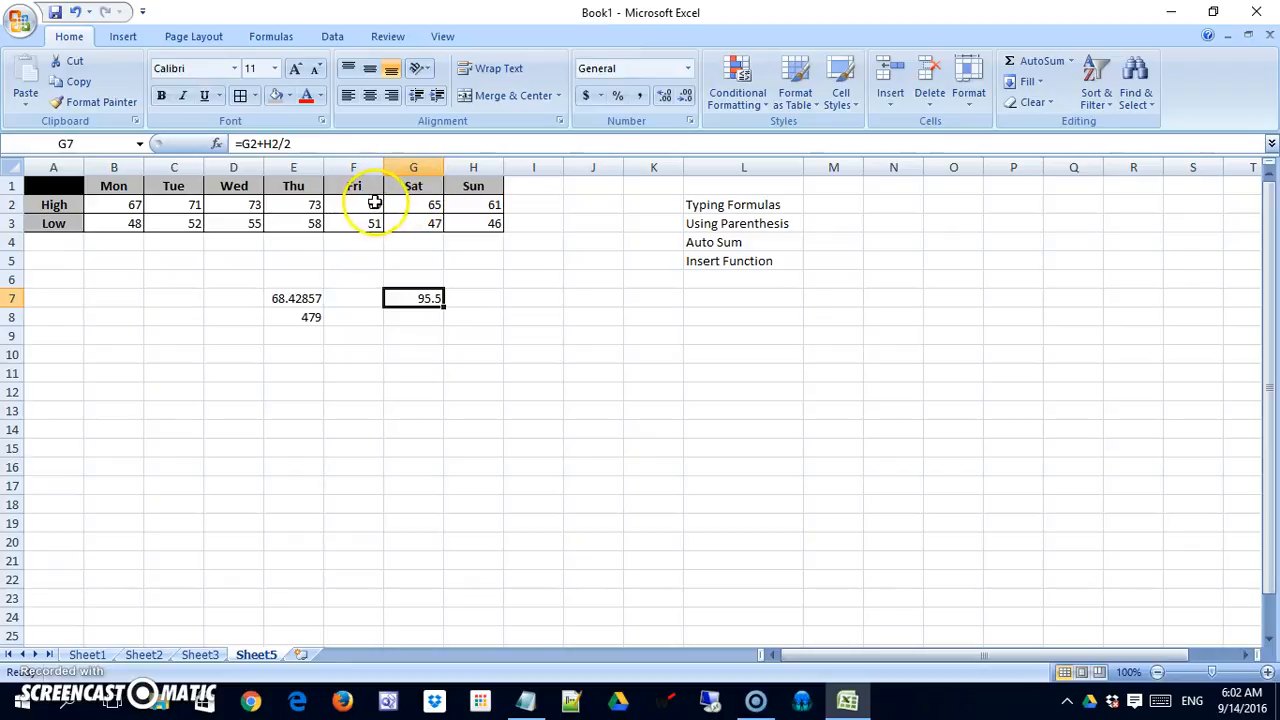
pyautogui.click(242, 144)
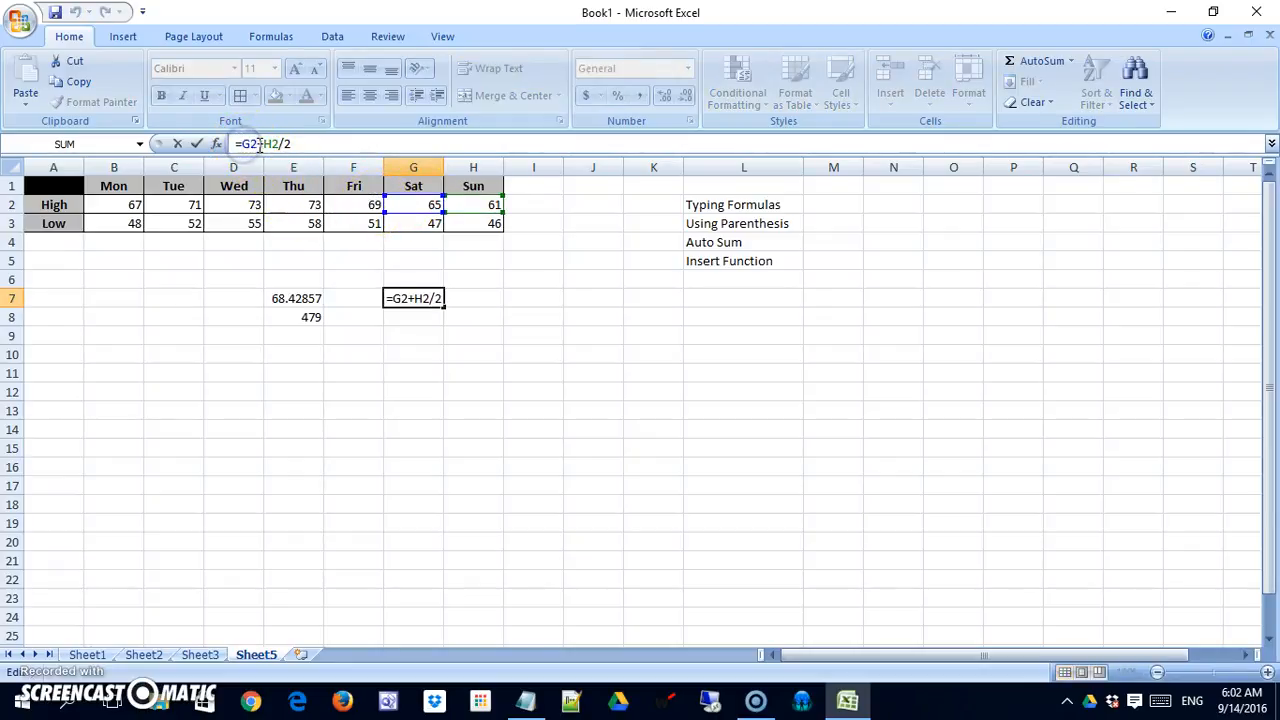
pyautogui.write('(')
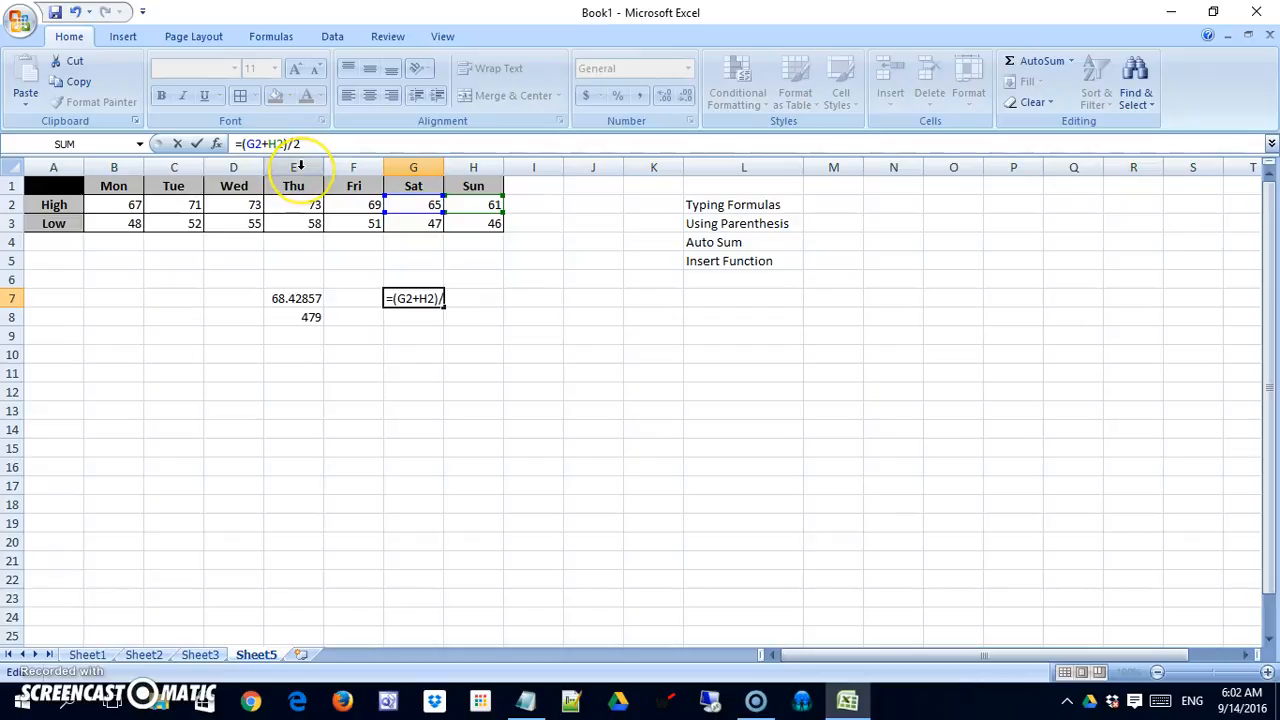
pyautogui.press('Return')
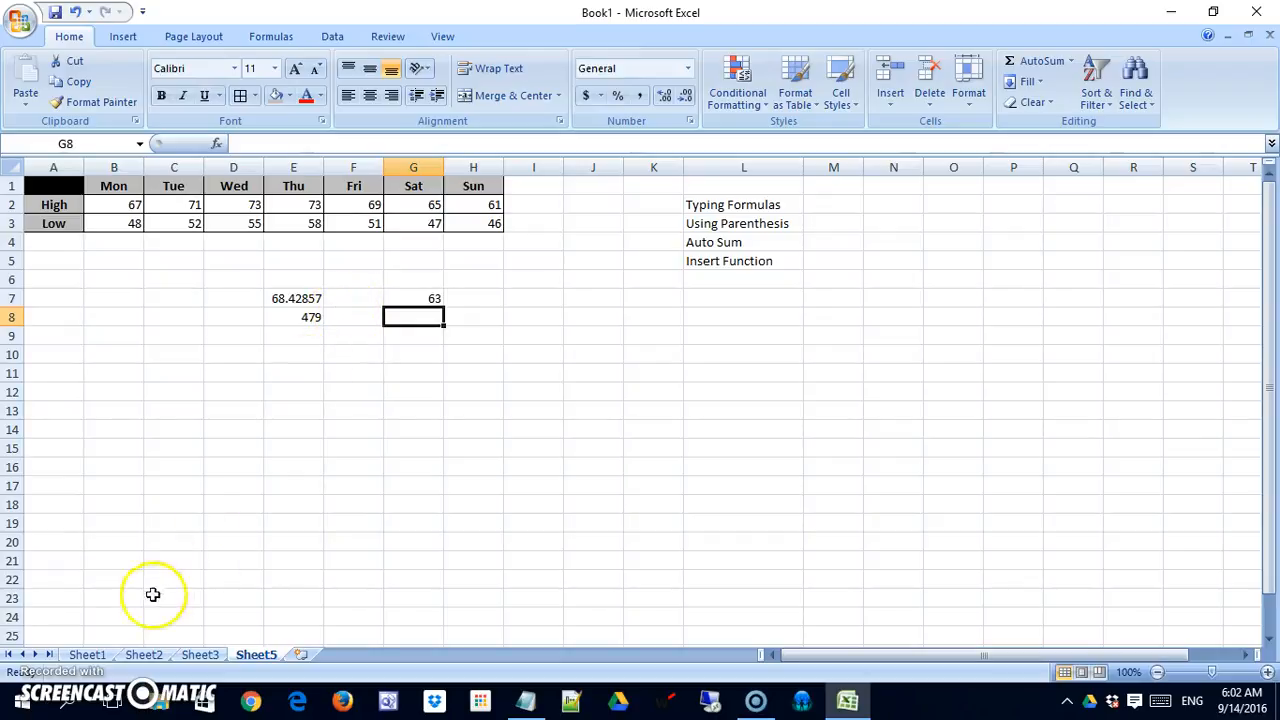
pyautogui.press('Up')
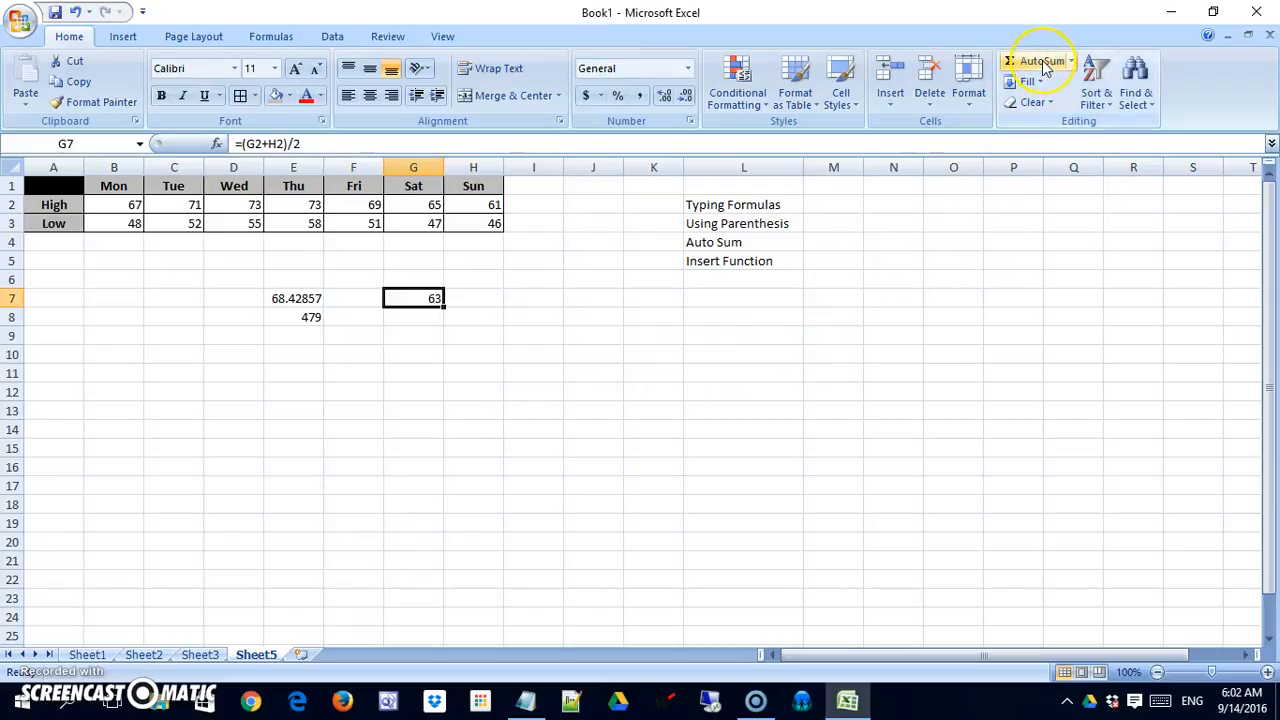
# Step: Enter the column header Total in I1, beside the Sun column
pyautogui.click(538, 225)
pyautogui.click(538, 187)
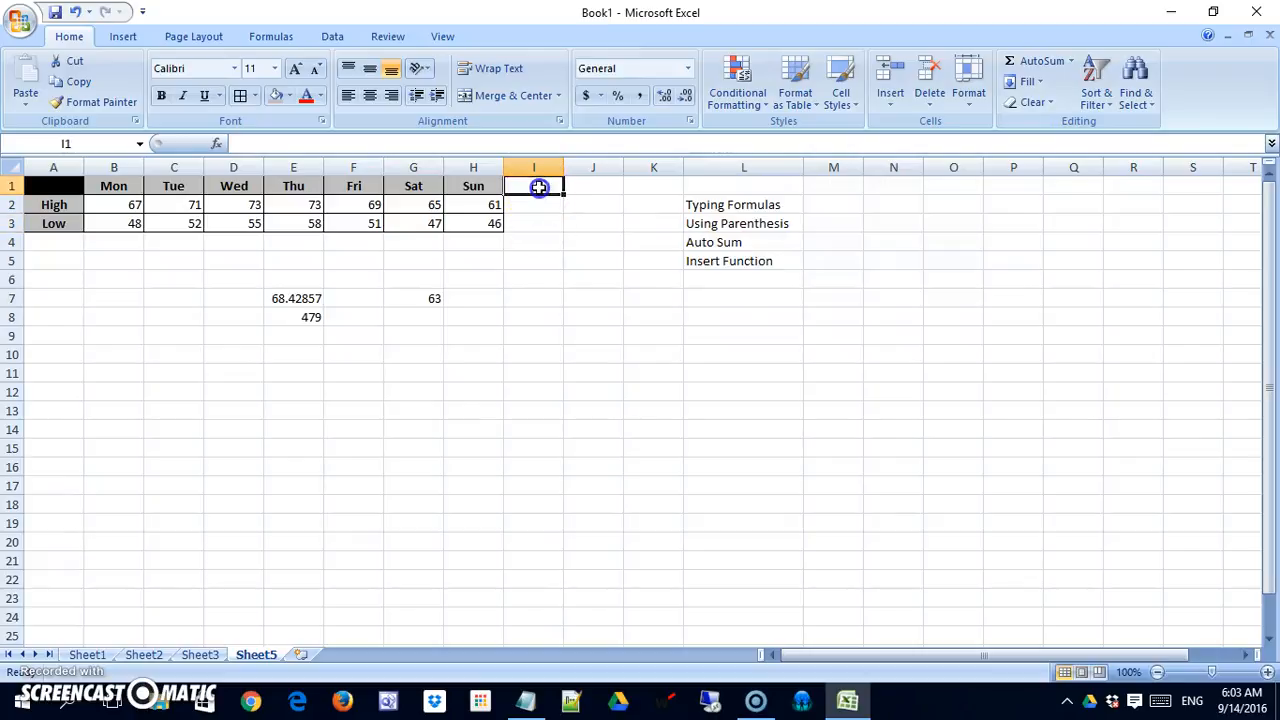
pyautogui.write('Total')
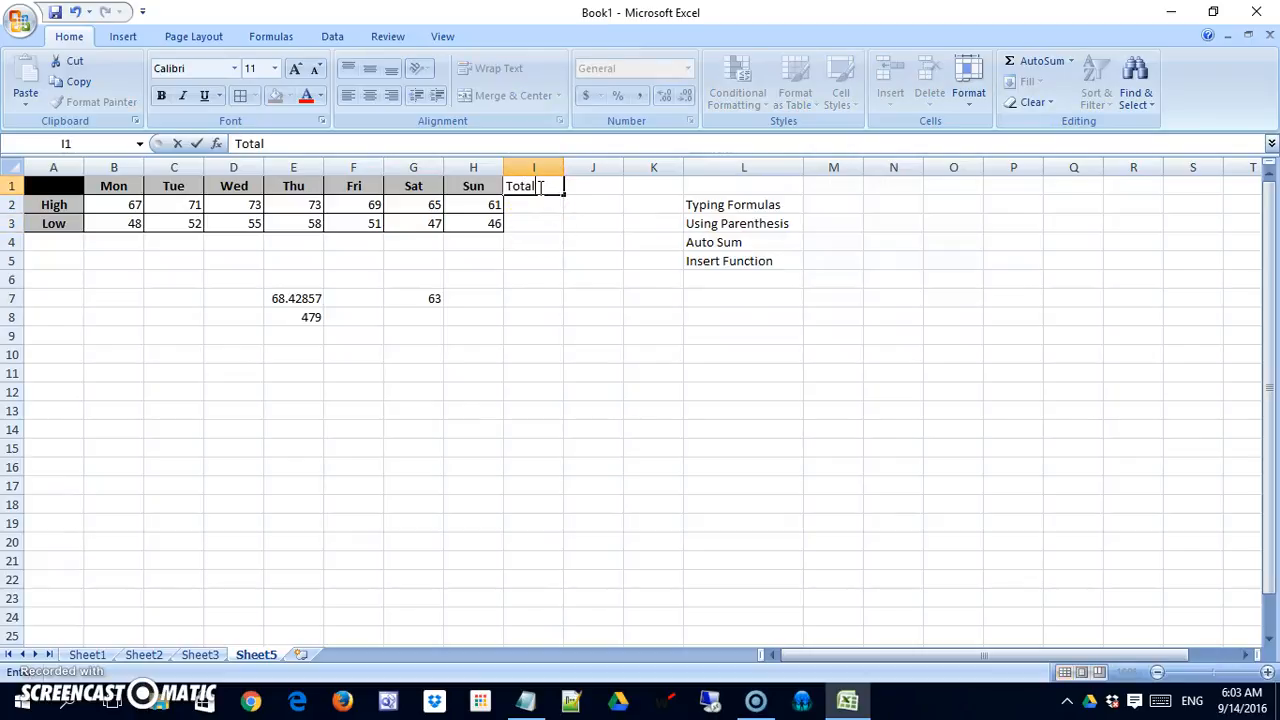
pyautogui.press('Return')
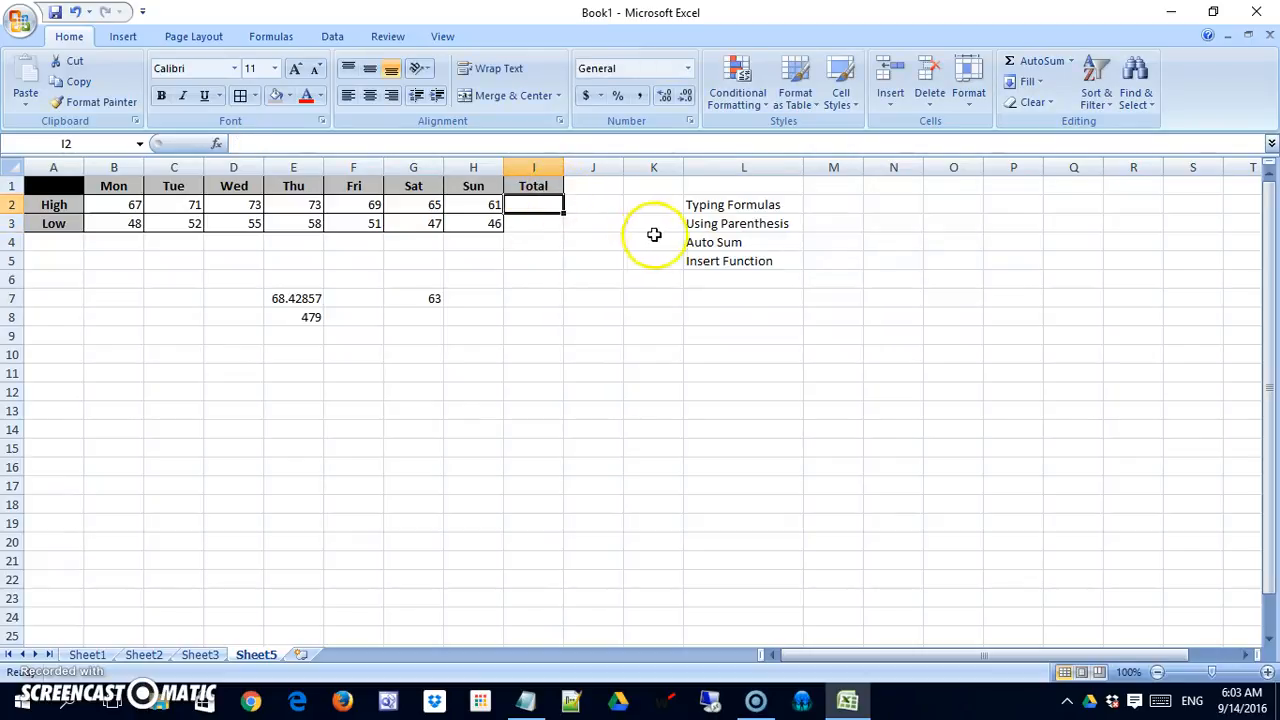
# Step: Total the week's highs in I2 using AutoSum over B2:H2, and clear the practice results from E6:G9
pyautogui.click(1042, 62)
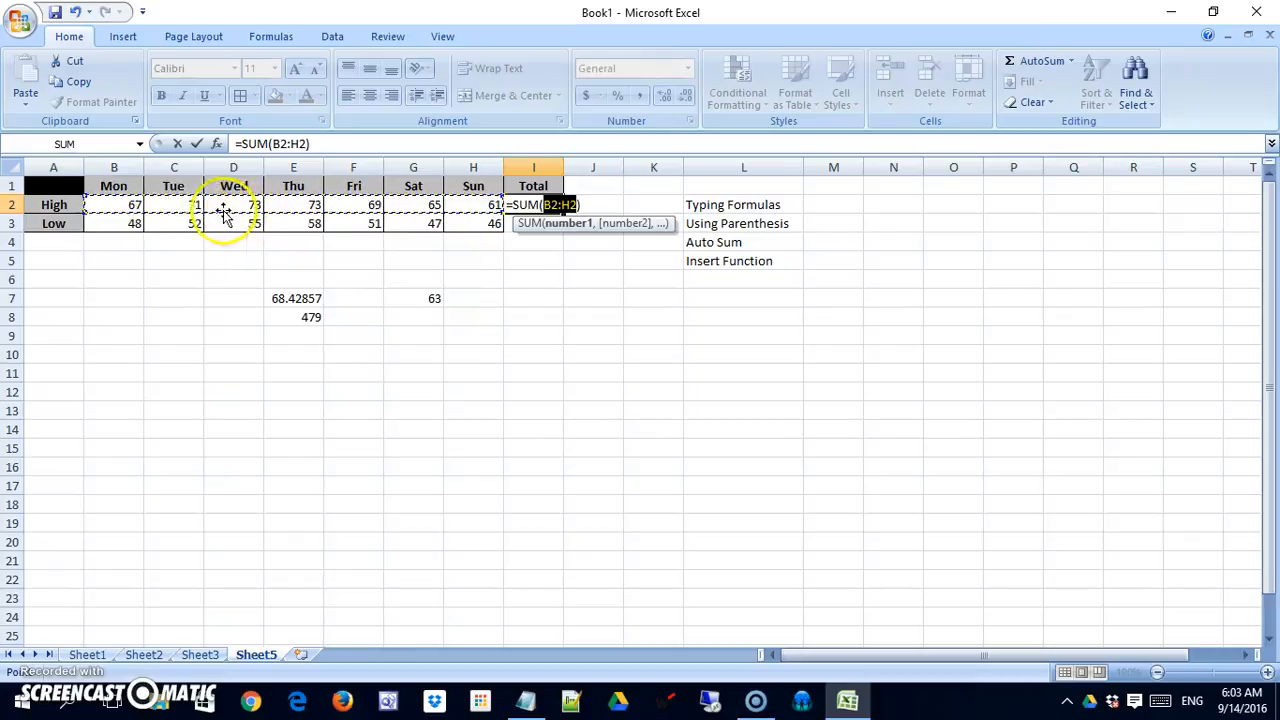
pyautogui.moveTo(129, 206); pyautogui.dragTo(480, 206)
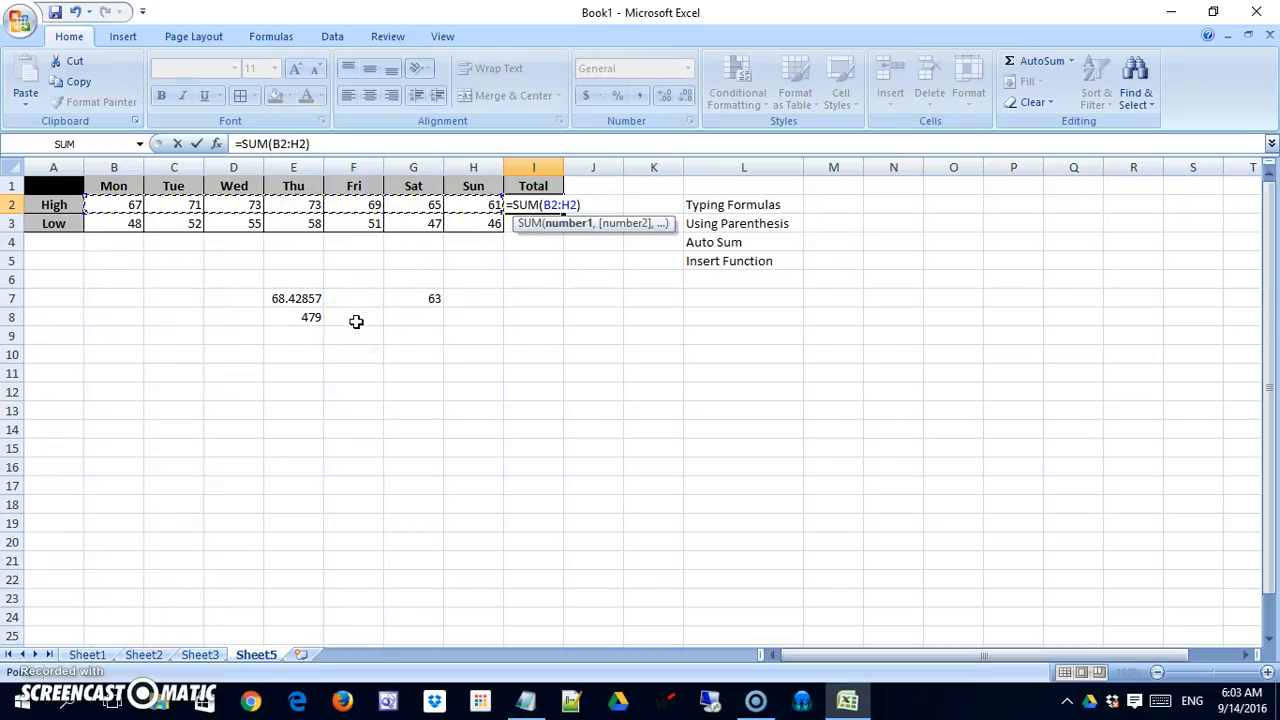
pyautogui.press('Return')
pyautogui.moveTo(294, 286); pyautogui.dragTo(442, 335)
pyautogui.press('Delete')
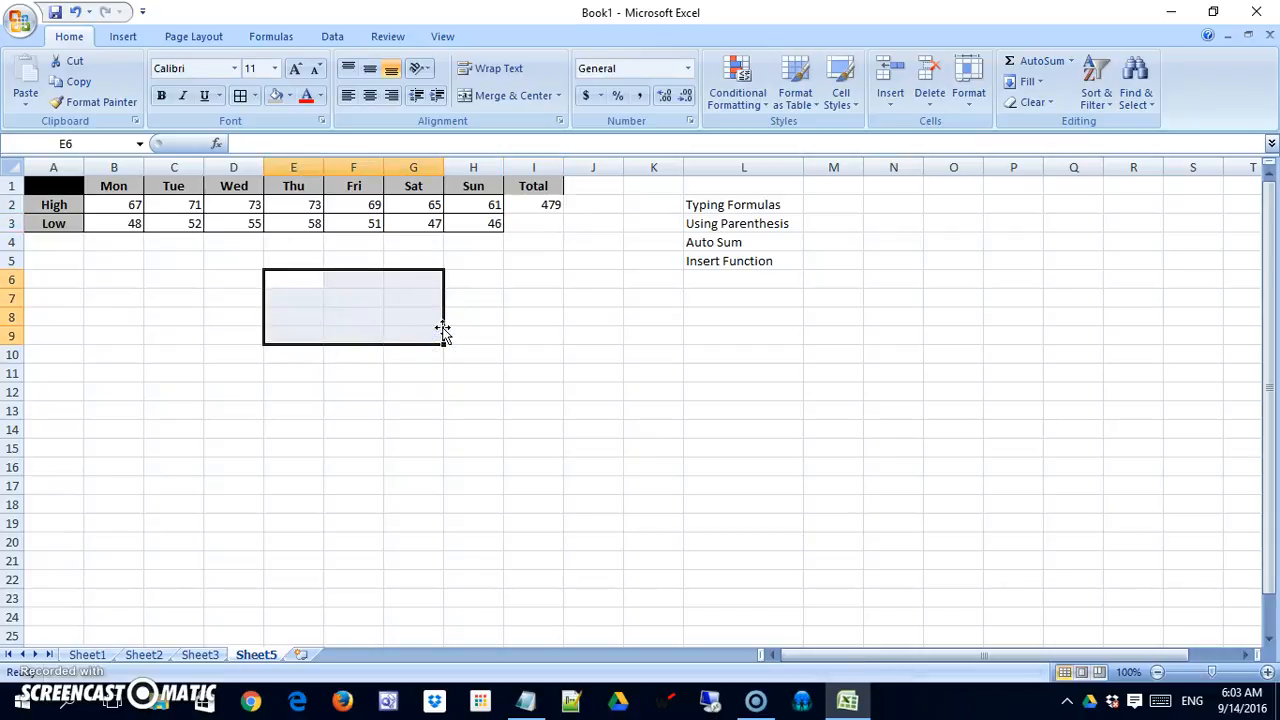
# Step: Fill the I2 total formula down through I3 and I4, comparing the cell references in I2 and I3
pyautogui.click(554, 205)
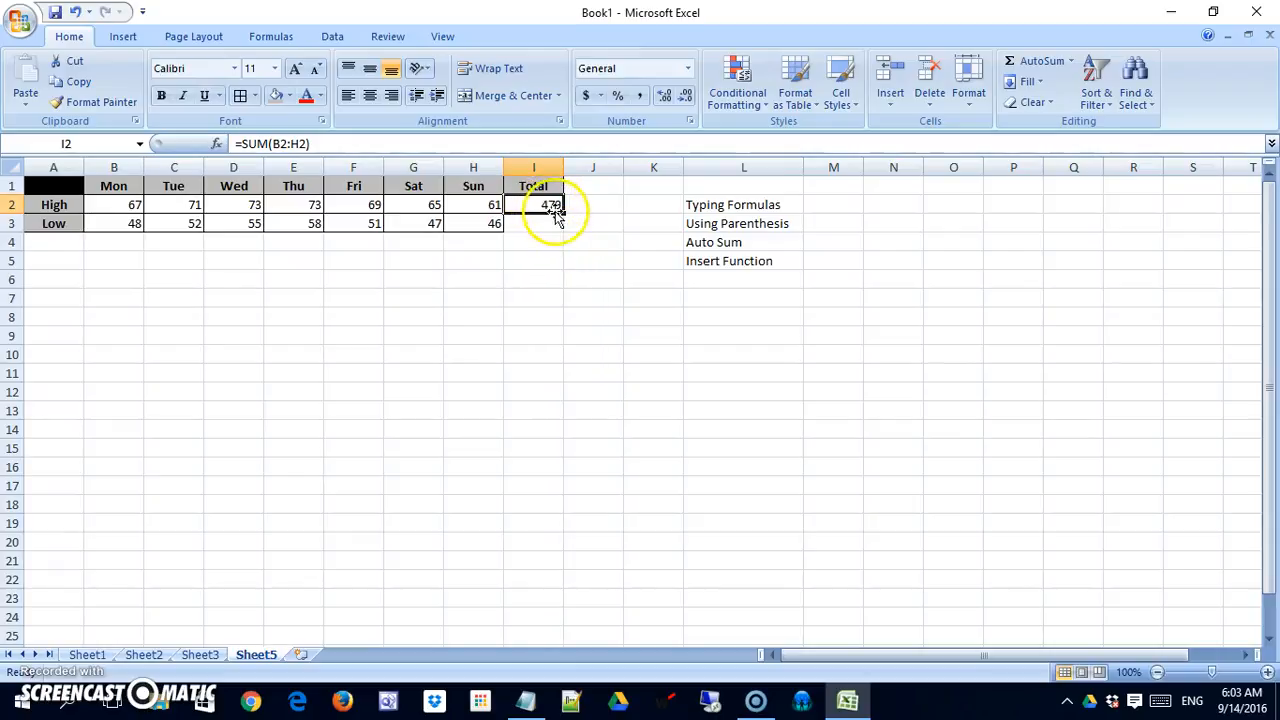
pyautogui.moveTo(565, 214); pyautogui.dragTo(565, 233)
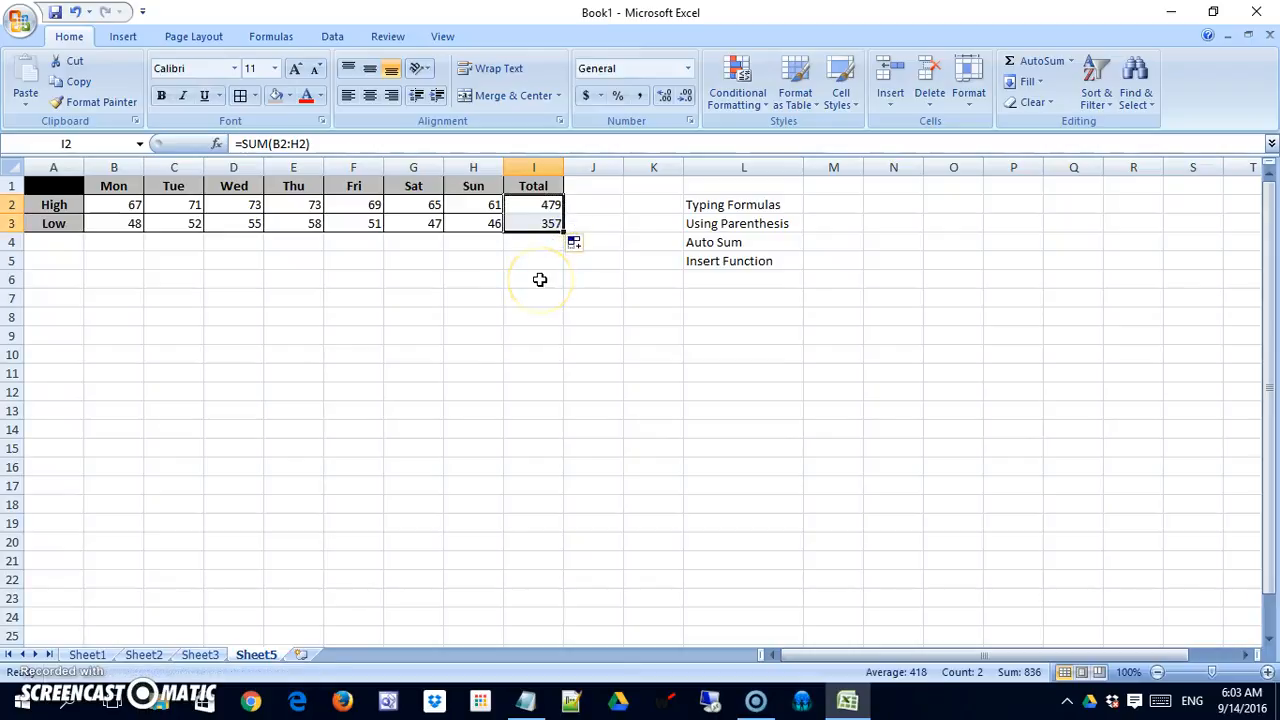
pyautogui.click(549, 223)
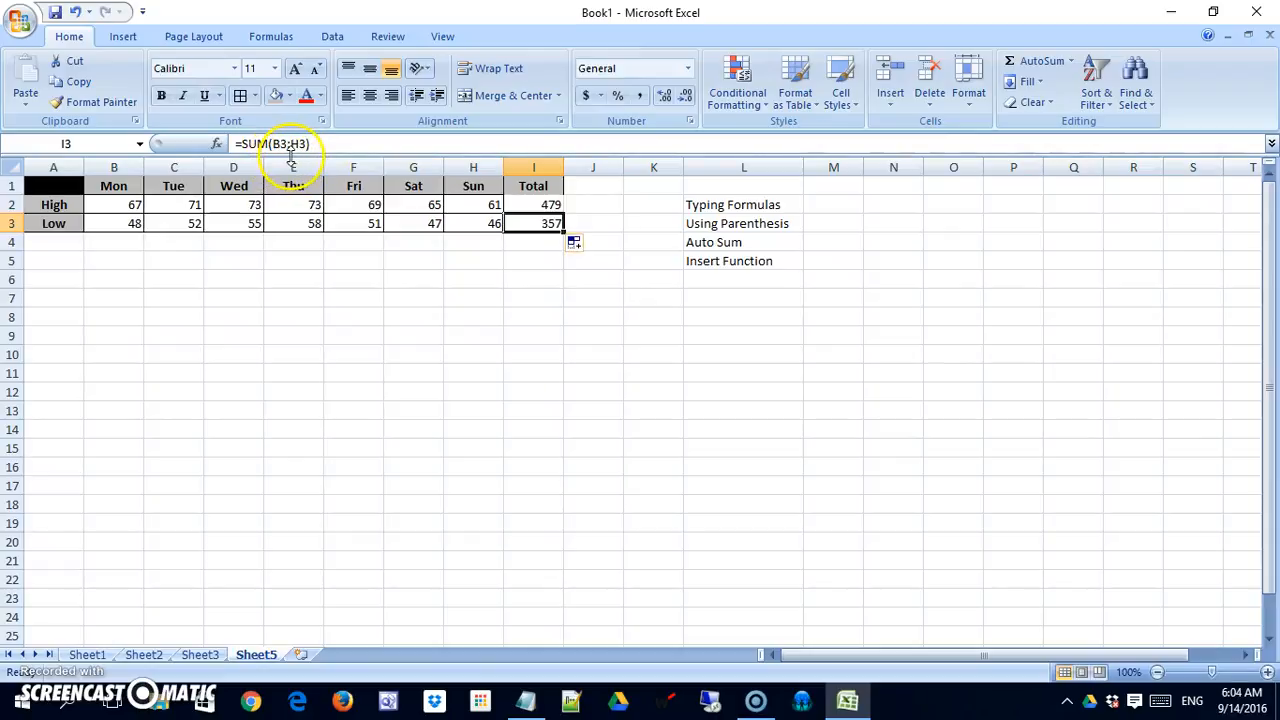
pyautogui.click(518, 204)
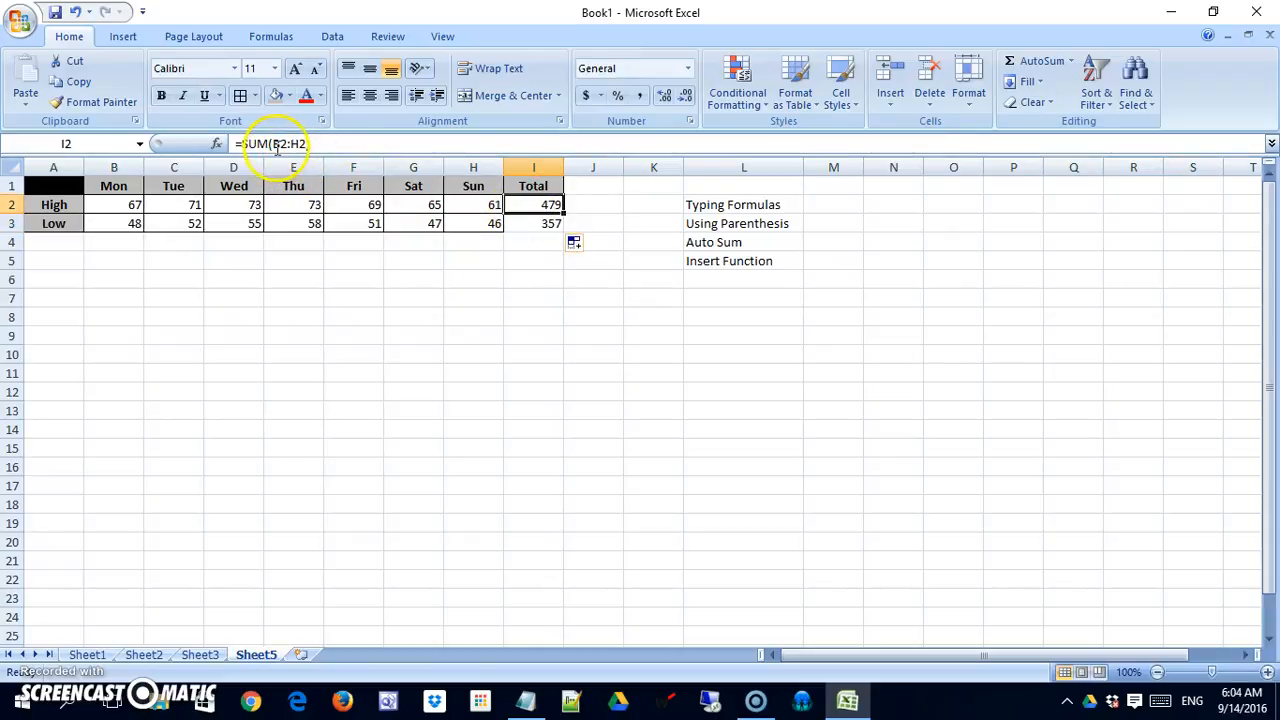
pyautogui.click(533, 222)
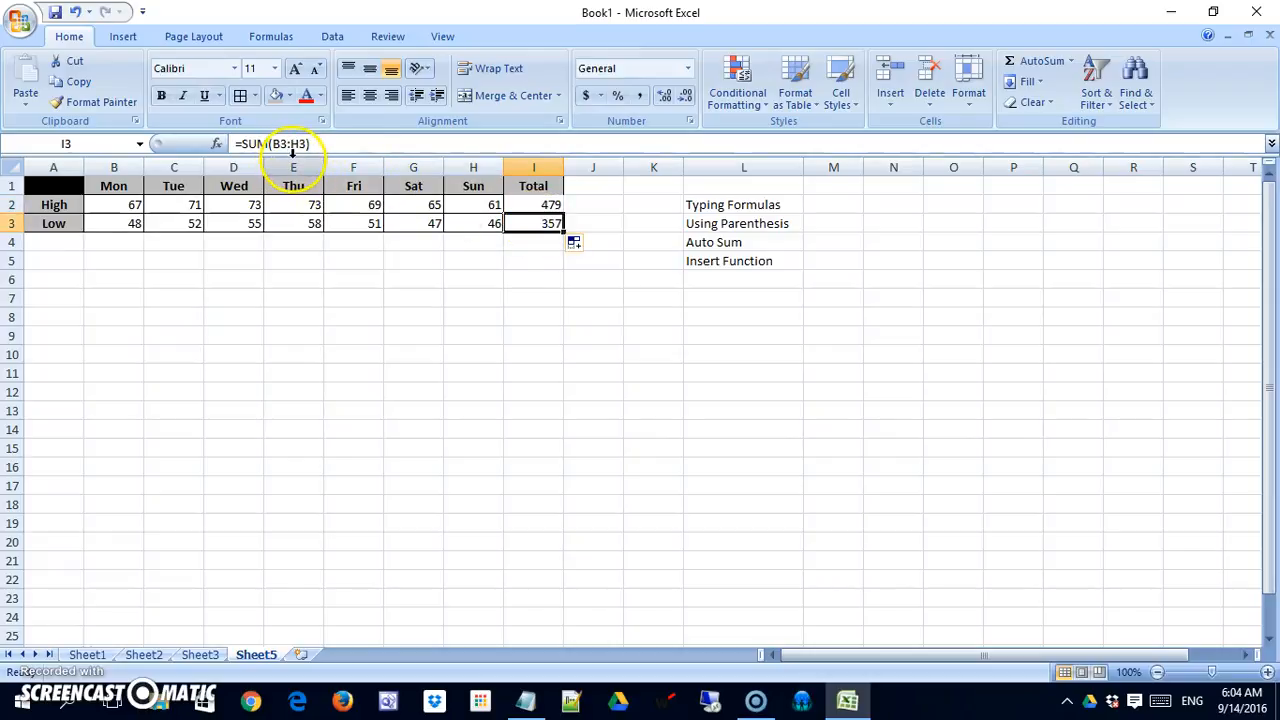
pyautogui.moveTo(565, 232); pyautogui.dragTo(543, 247)
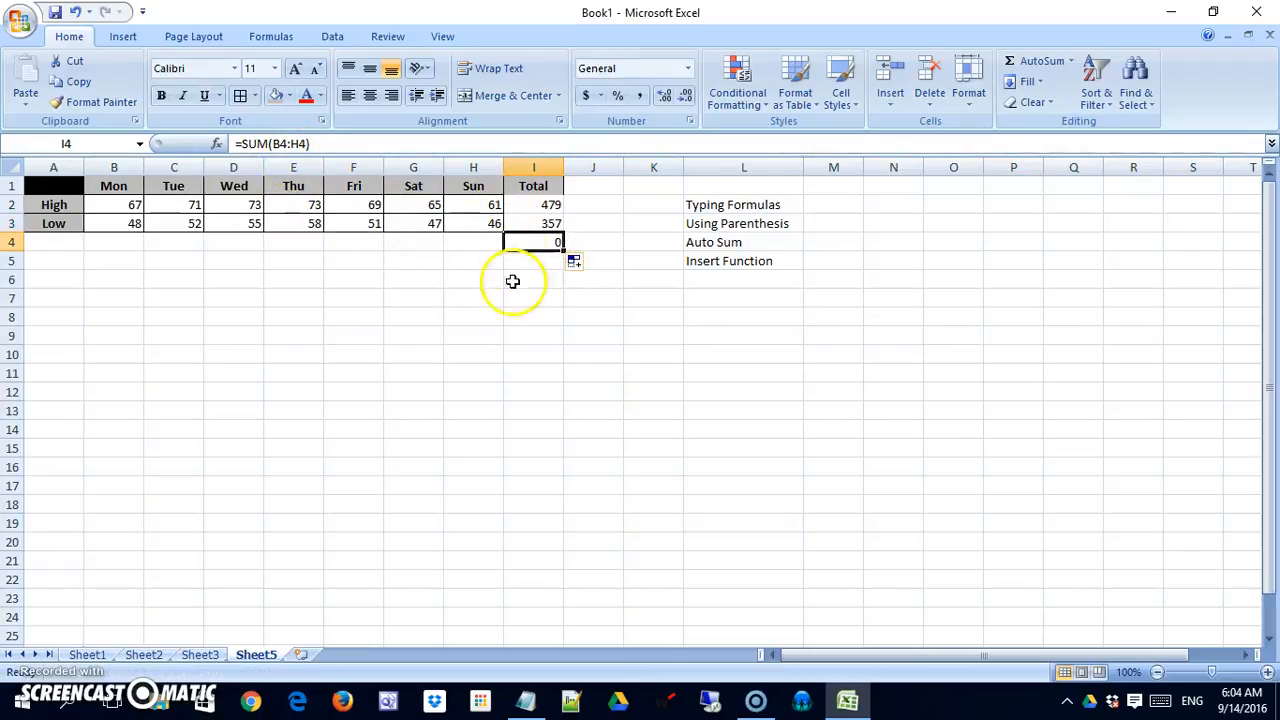
# Step: Try filling the I2 total formula across into J2, check its references, and clear J2
pyautogui.click(548, 204)
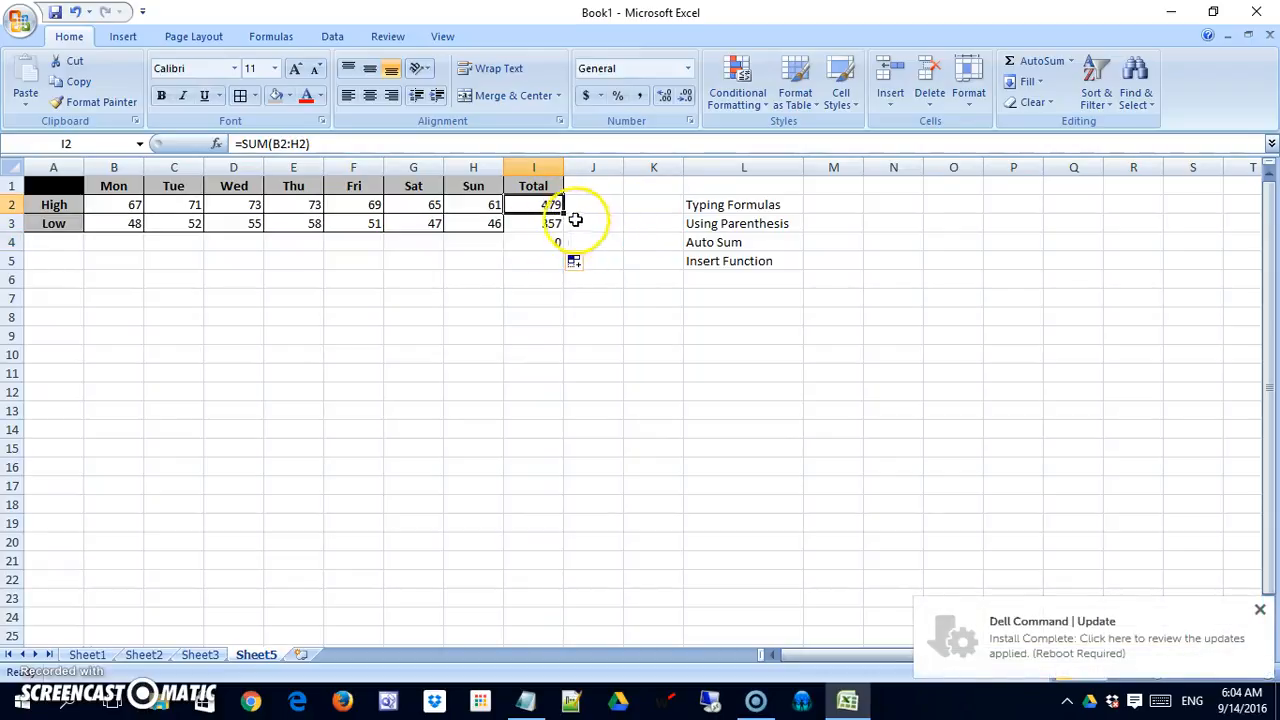
pyautogui.moveTo(564, 214); pyautogui.dragTo(600, 212)
pyautogui.click(597, 203)
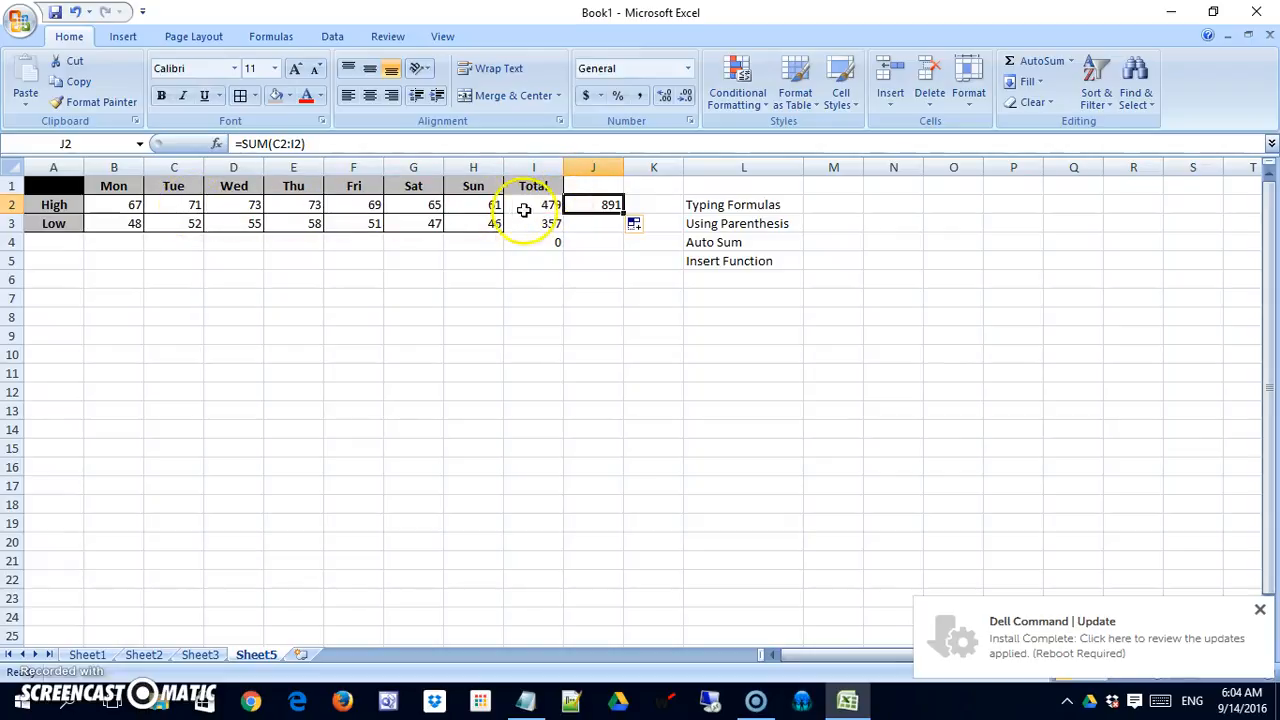
pyautogui.click(607, 207)
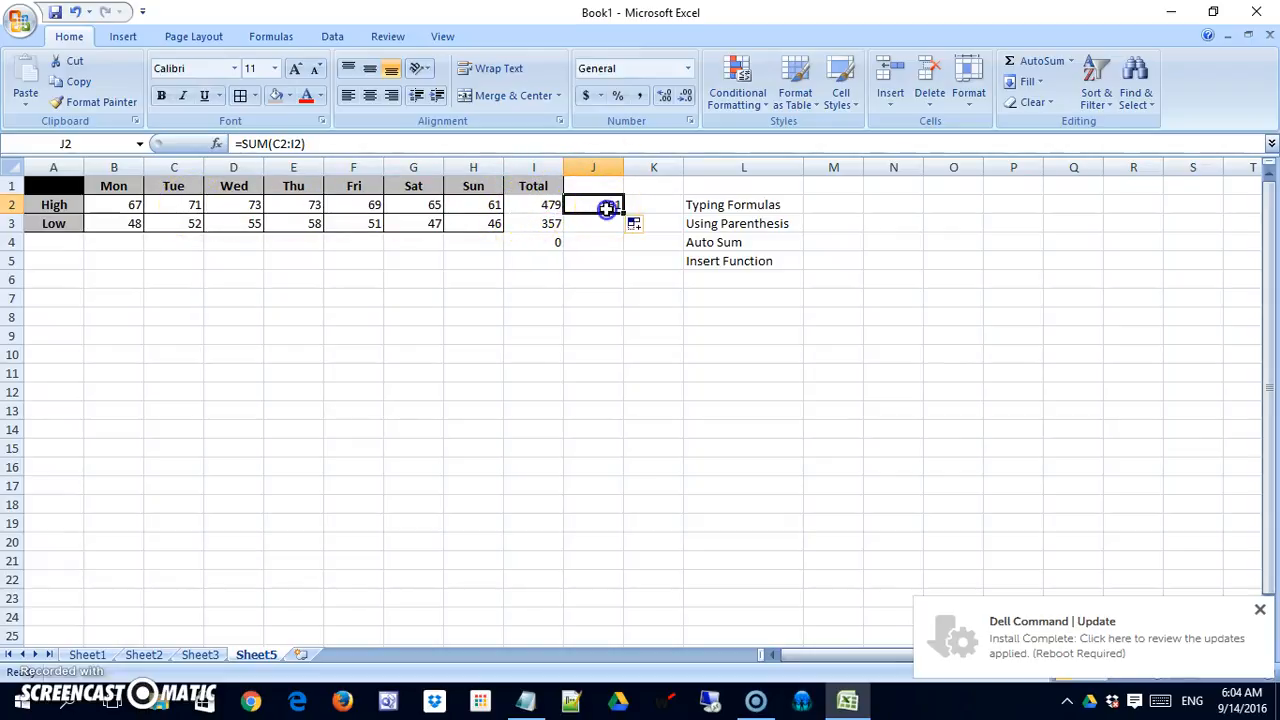
pyautogui.press('Delete')
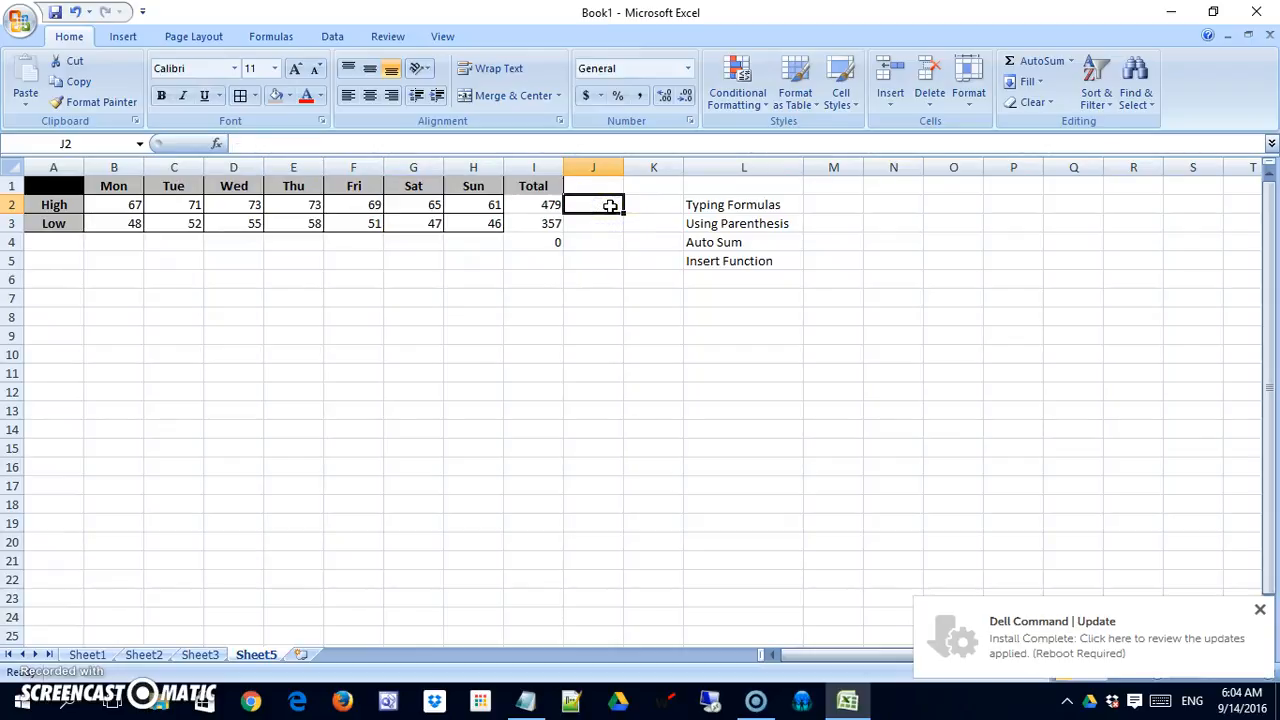
# Step: Enter the row label Average in A4, below the Low row
pyautogui.click(68, 241)
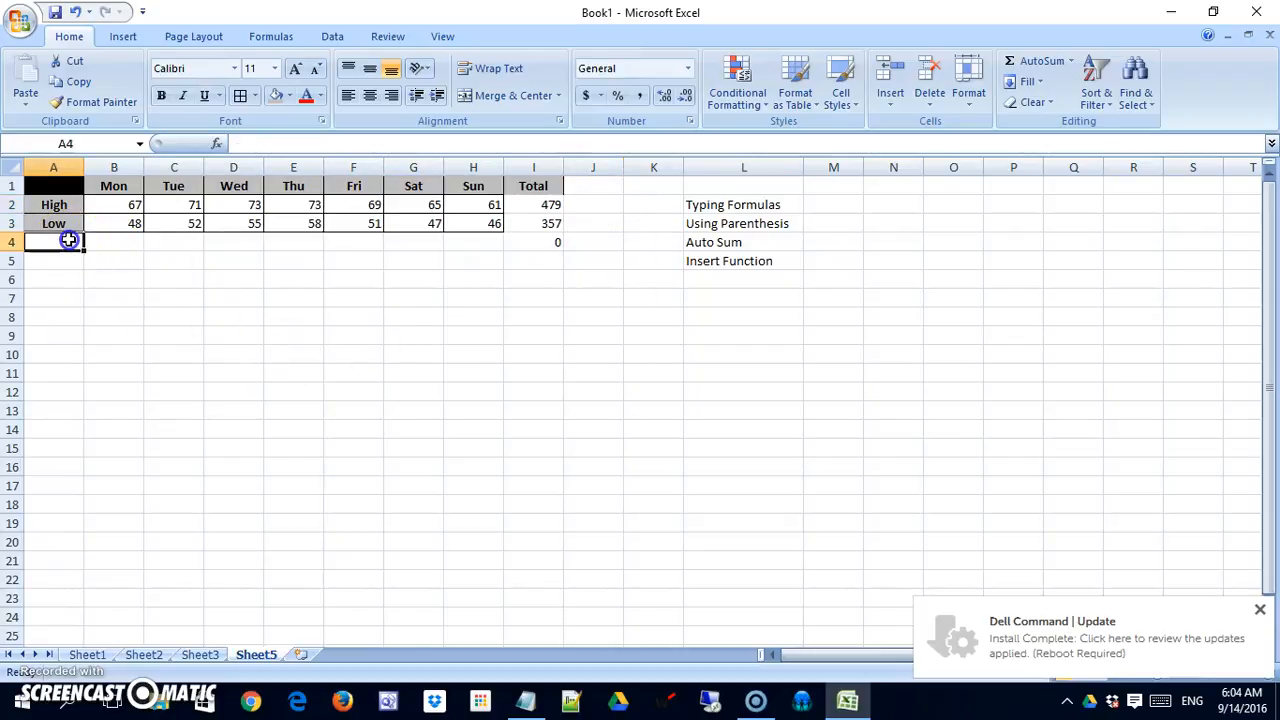
pyautogui.click(72, 239)
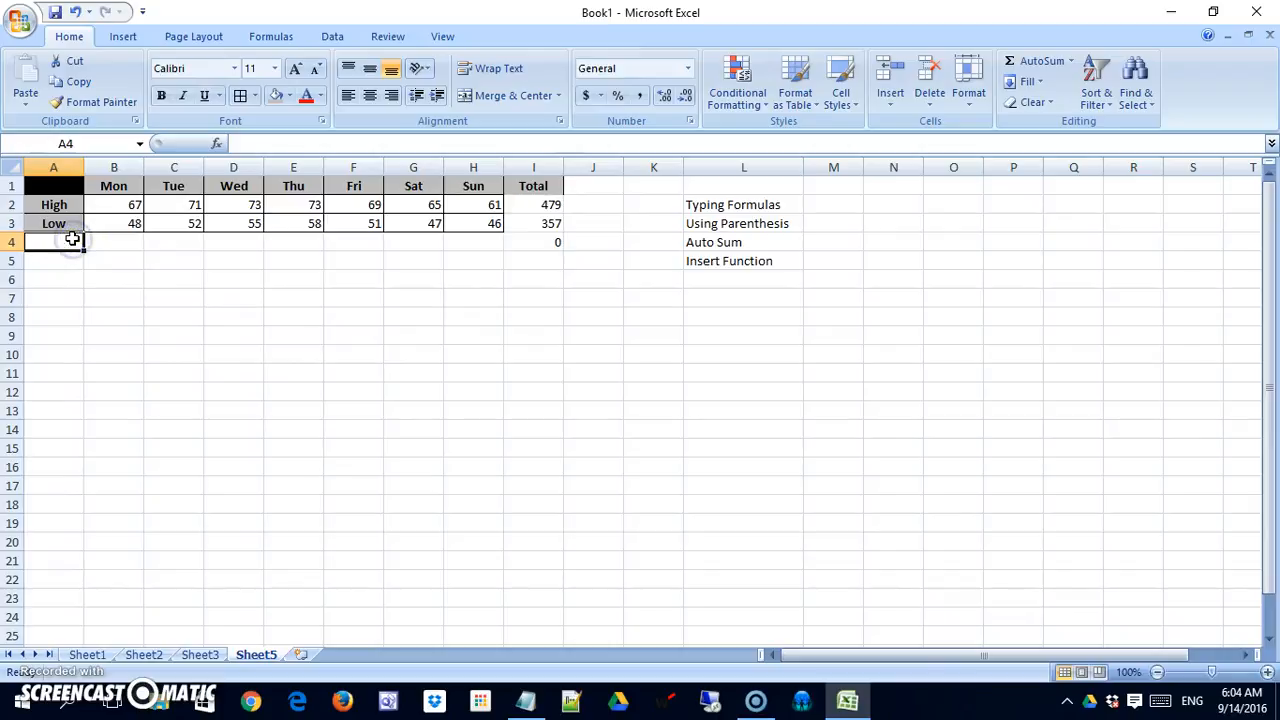
pyautogui.write('A')
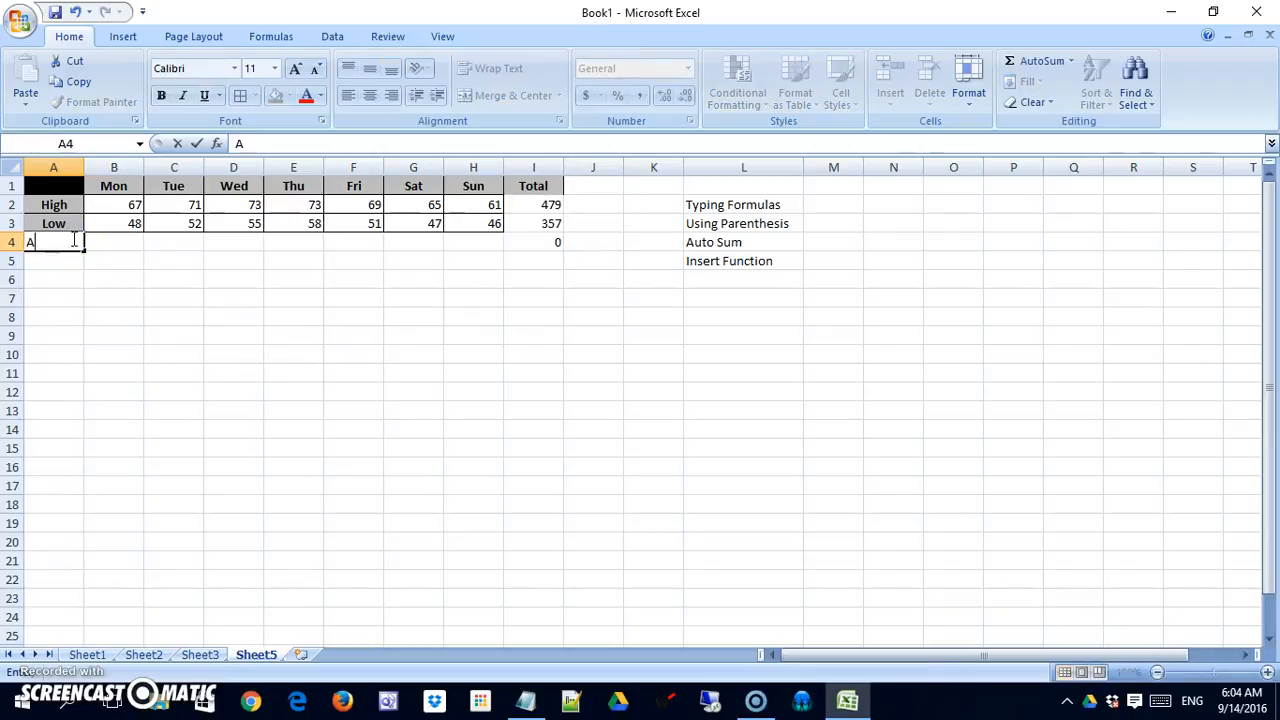
pyautogui.write('verage')
pyautogui.press('Return')
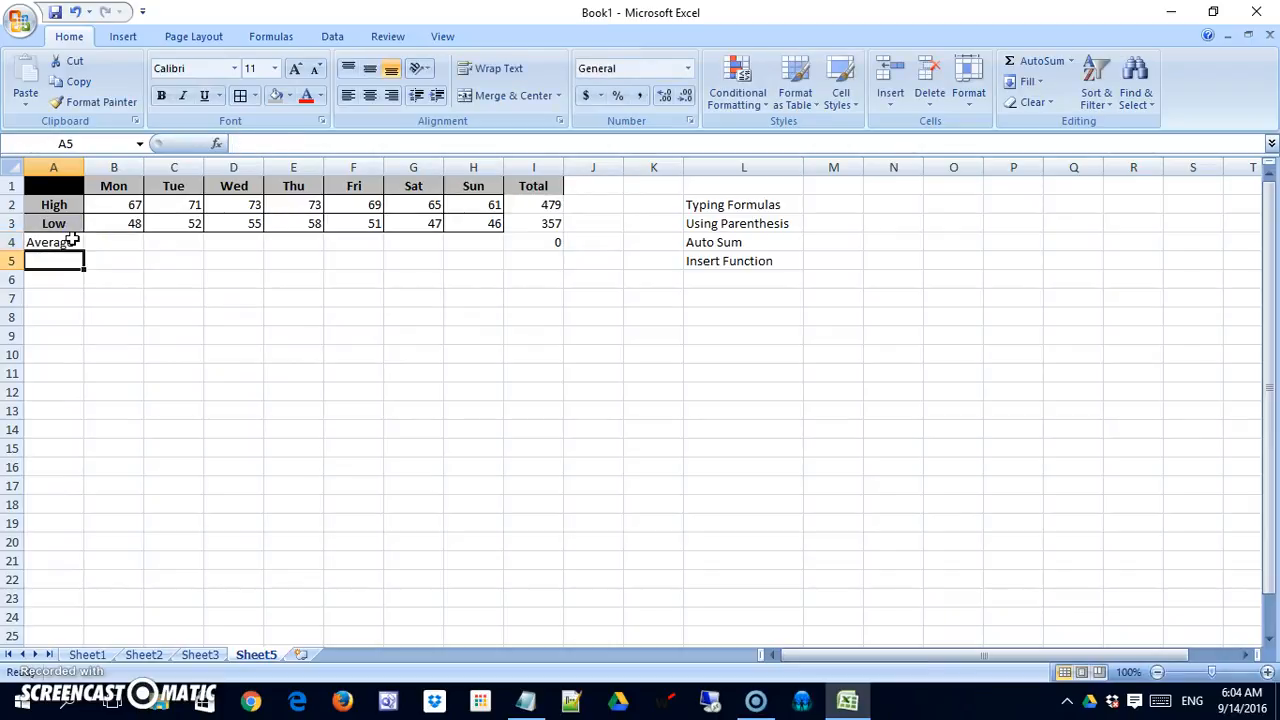
# Step: Calculate Monday's average in B4 with AutoSum over B2:B3 divided by 2, as =SUM(B2:B3)/2
pyautogui.click(114, 255)
pyautogui.click(116, 246)
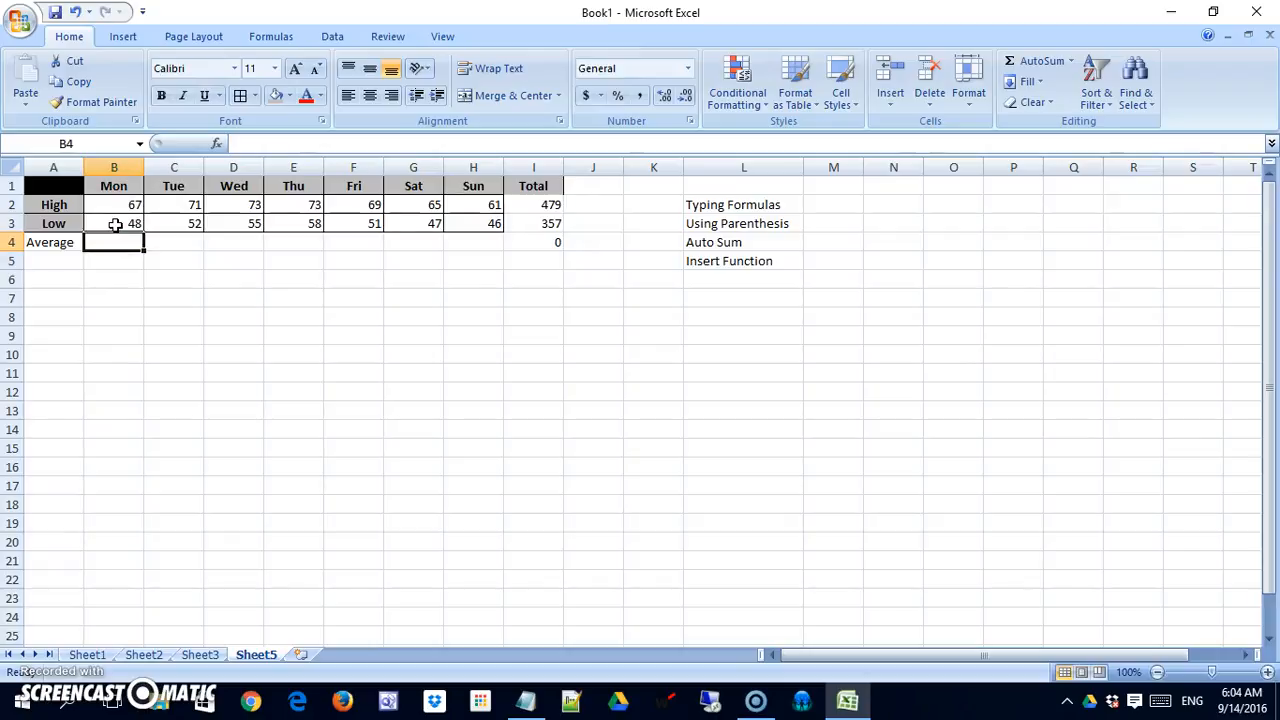
pyautogui.click(1040, 62)
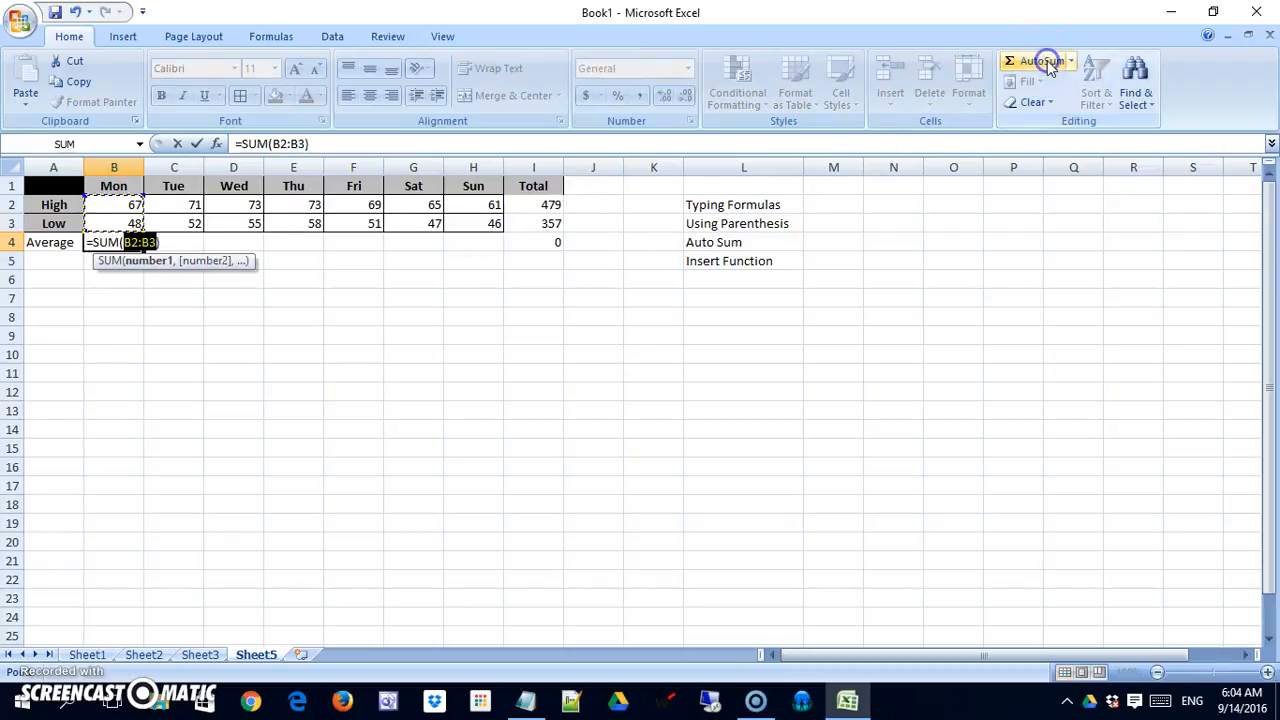
pyautogui.click(330, 145)
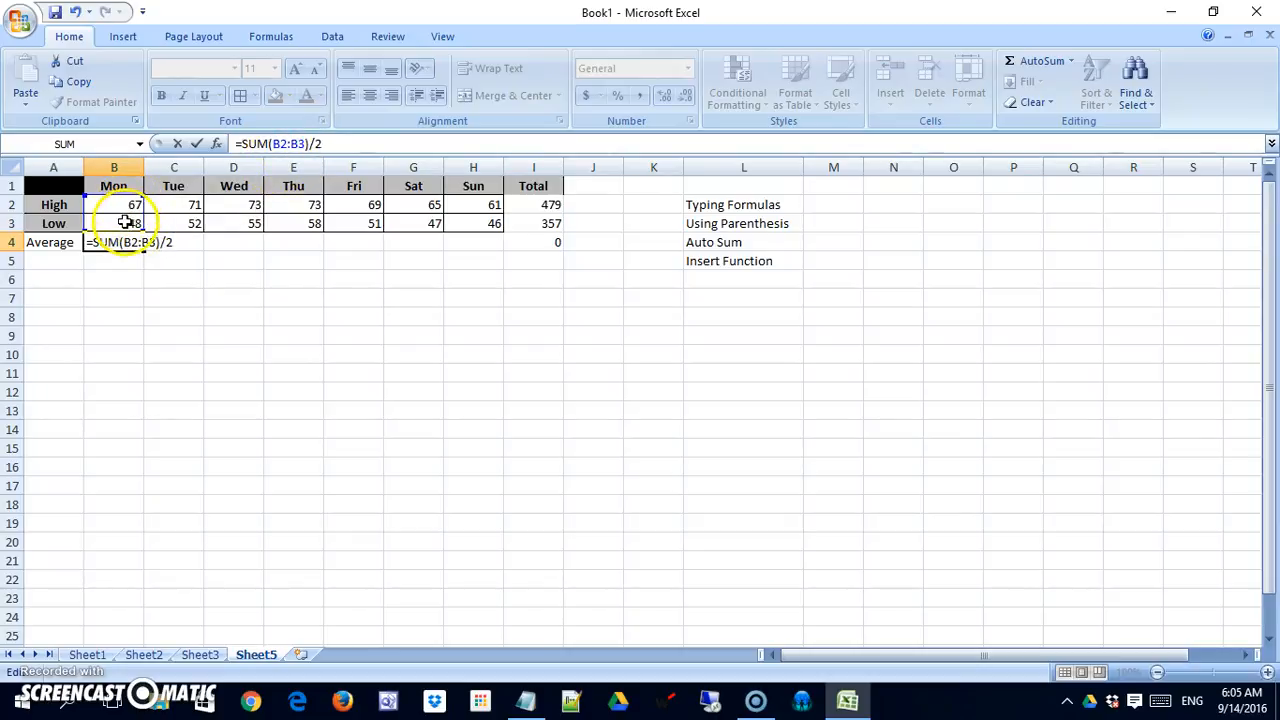
pyautogui.press('Return')
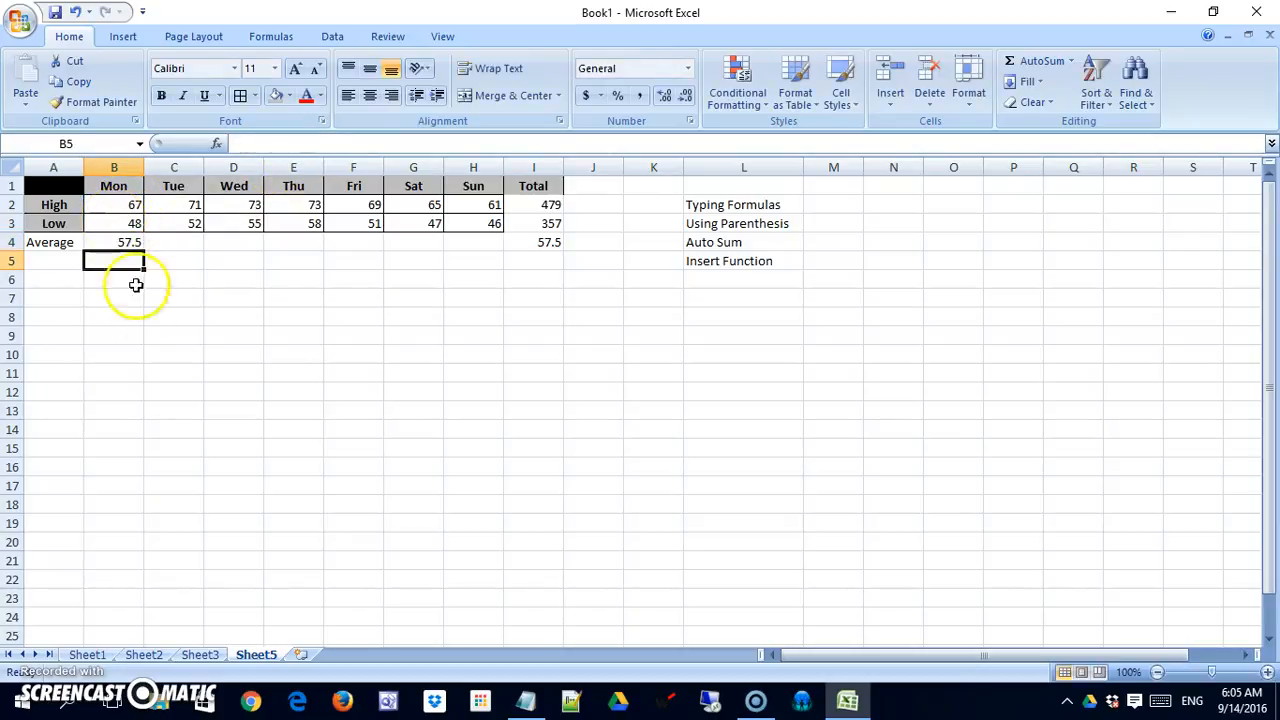
# Step: Fill the B4 average formula across through H4, and check the cell references in C4, D4 and E4
pyautogui.click(132, 241)
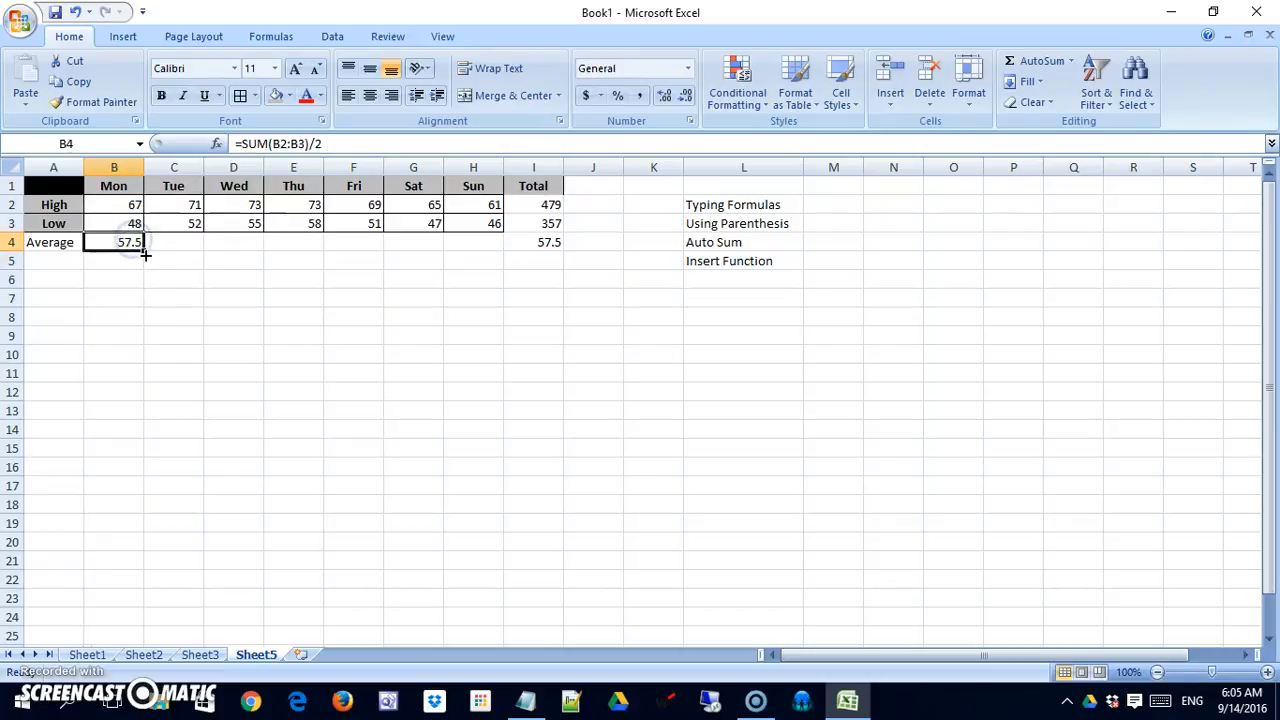
pyautogui.moveTo(145, 251); pyautogui.dragTo(493, 253)
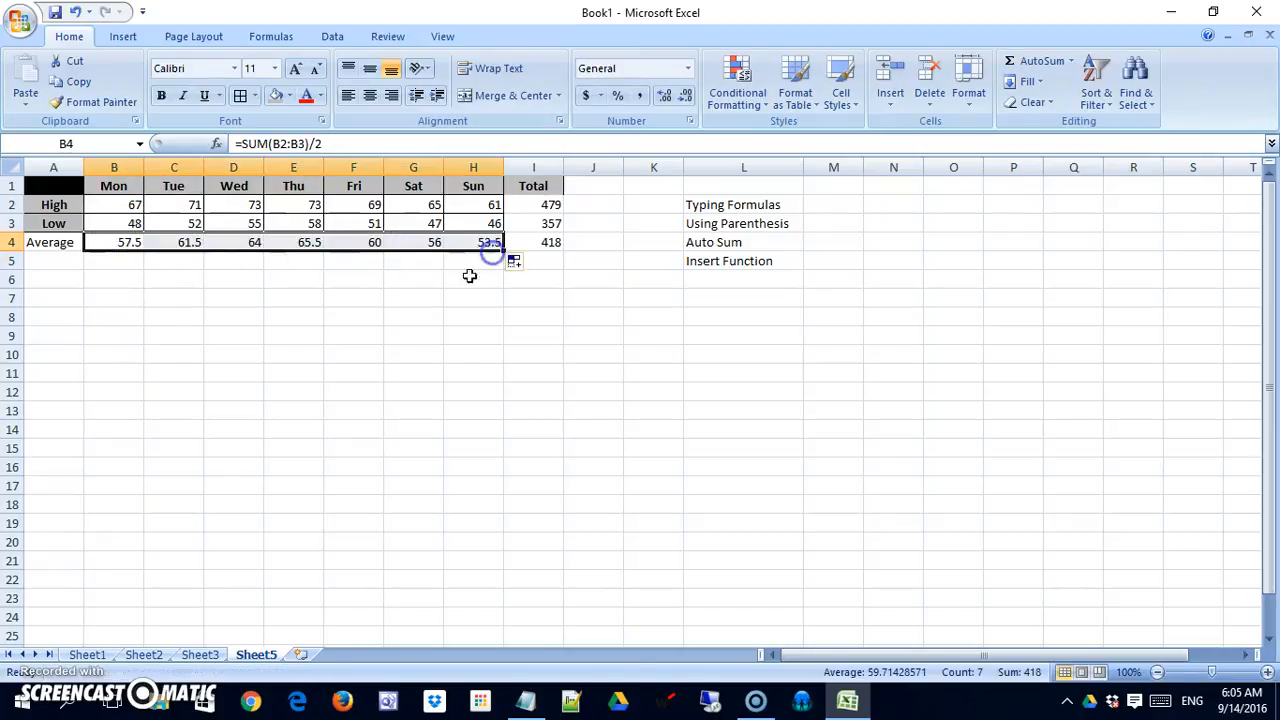
pyautogui.click(178, 242)
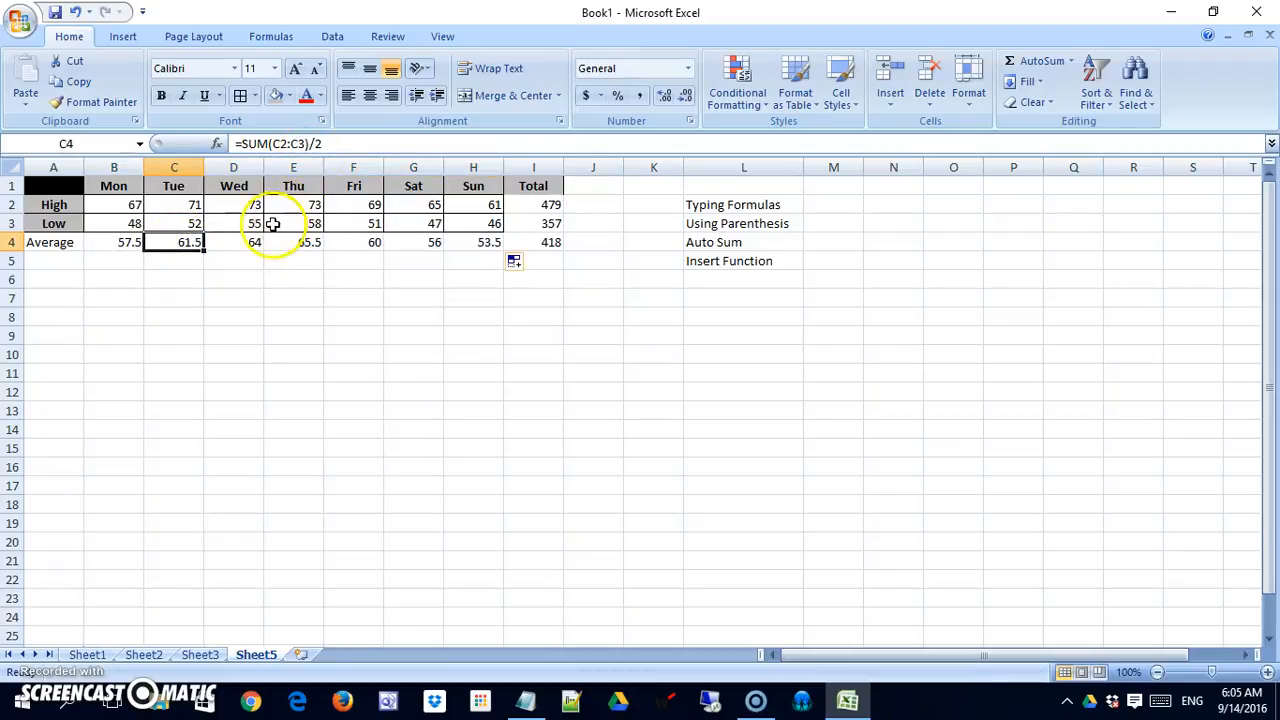
pyautogui.click(223, 245)
pyautogui.click(294, 242)
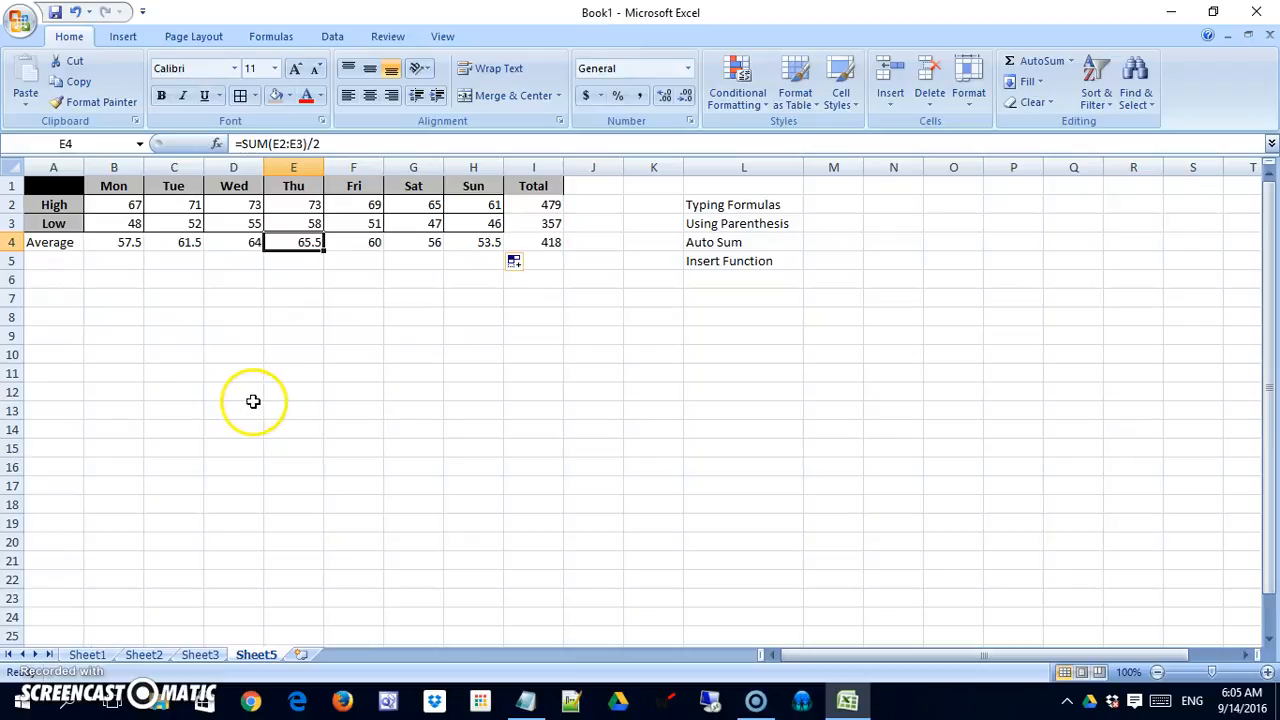
# Step: Copy the formatting of the Low label in A3 onto the Average label in A4 with Format Painter
pyautogui.click(68, 224)
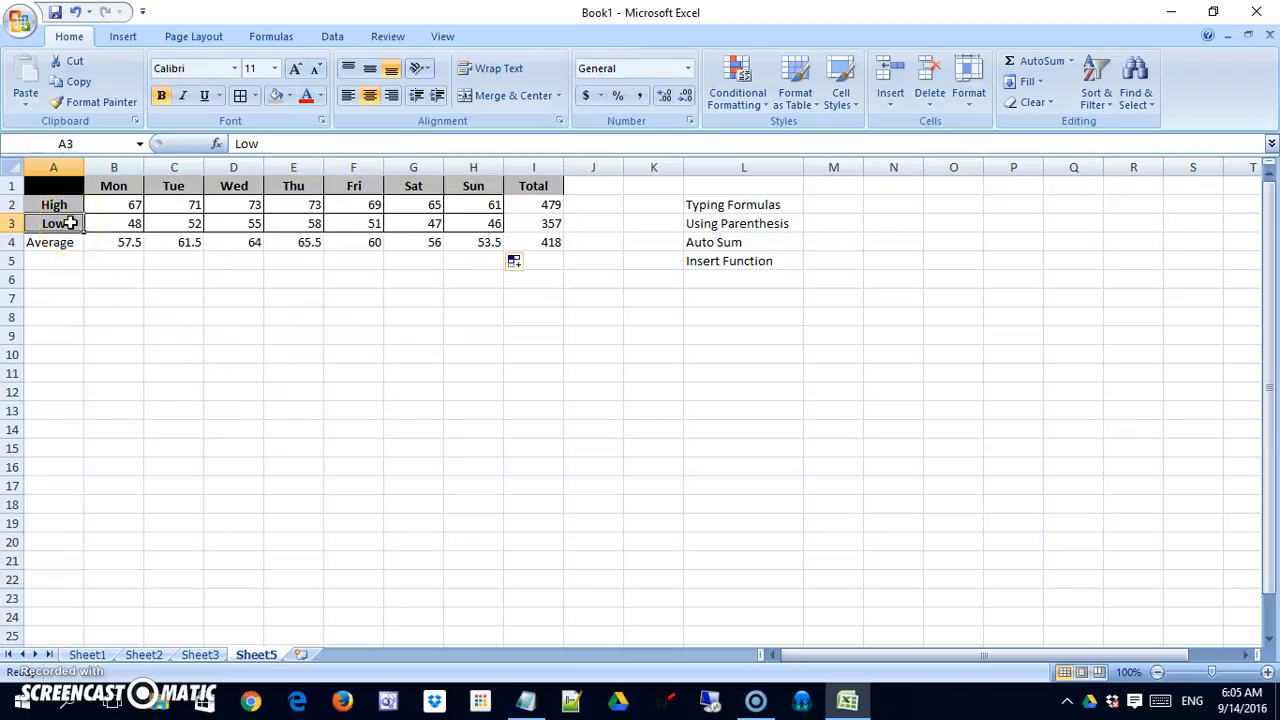
pyautogui.click(95, 101)
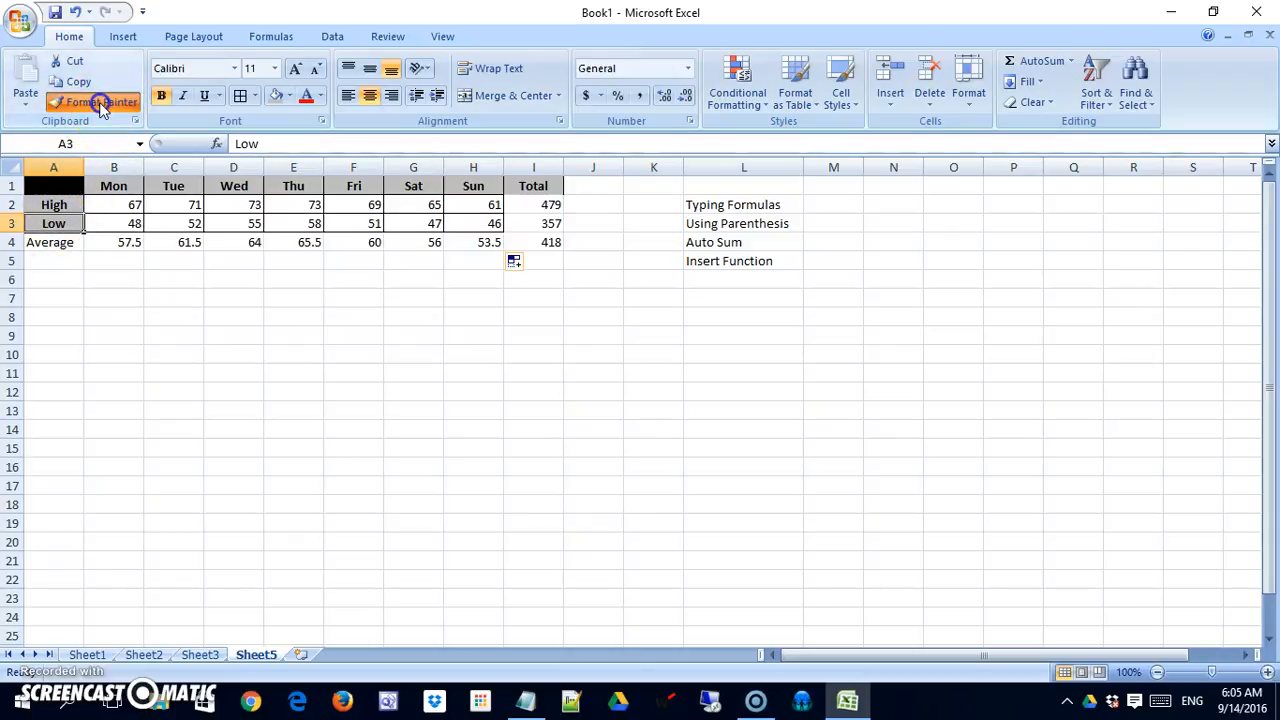
pyautogui.click(63, 241)
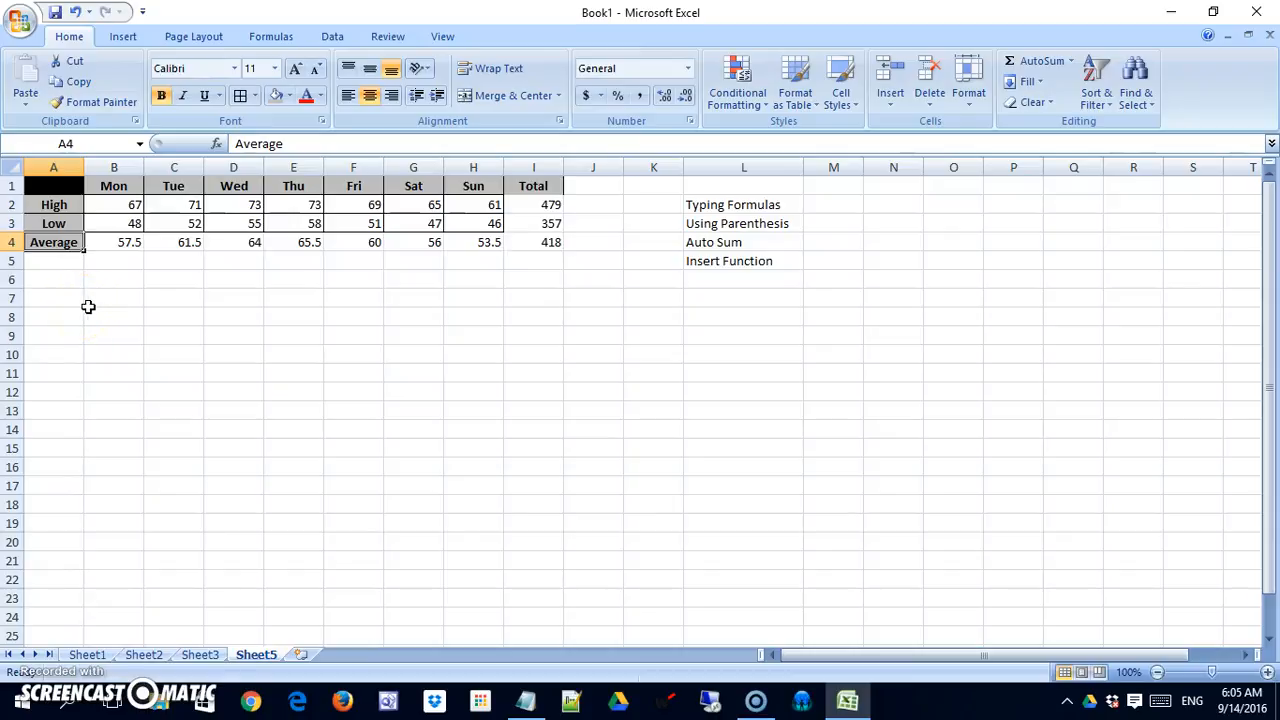
# Step: Copy the formatting of the High values in B2:H2 onto the averages in B4:H4 with Format Painter
pyautogui.click(122, 205)
pyautogui.moveTo(122, 205); pyautogui.dragTo(453, 208)
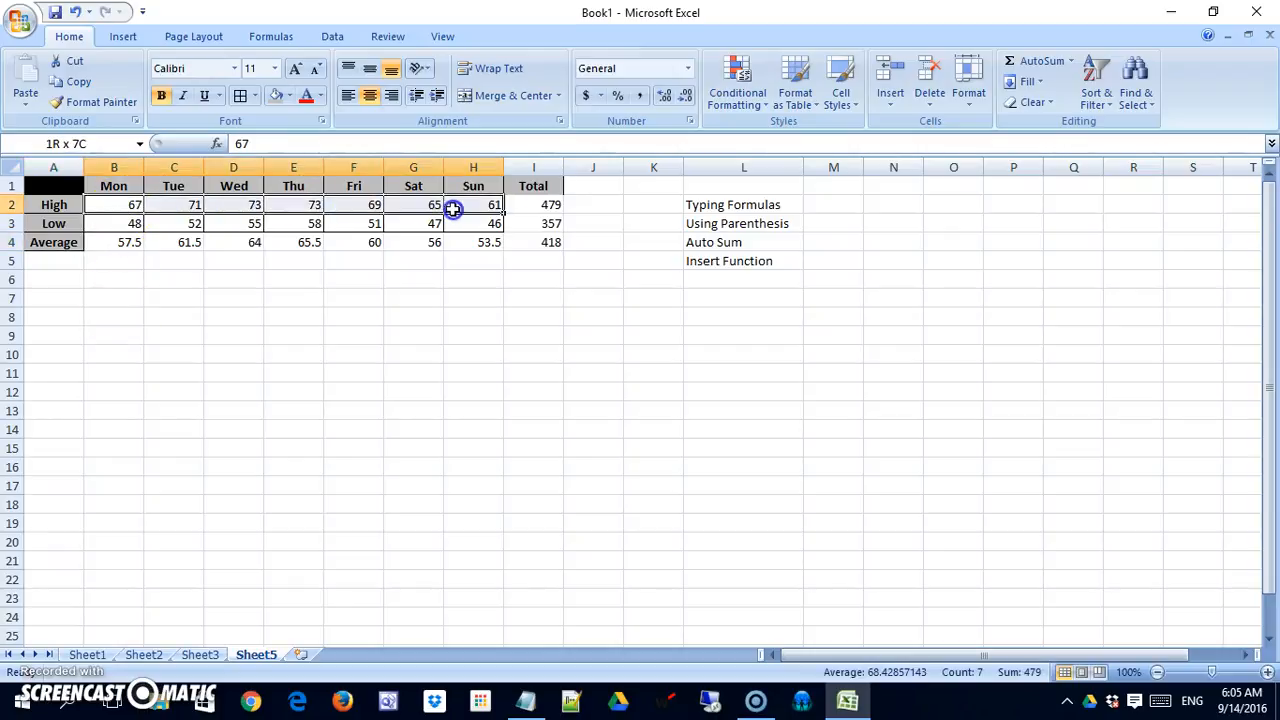
pyautogui.click(97, 102)
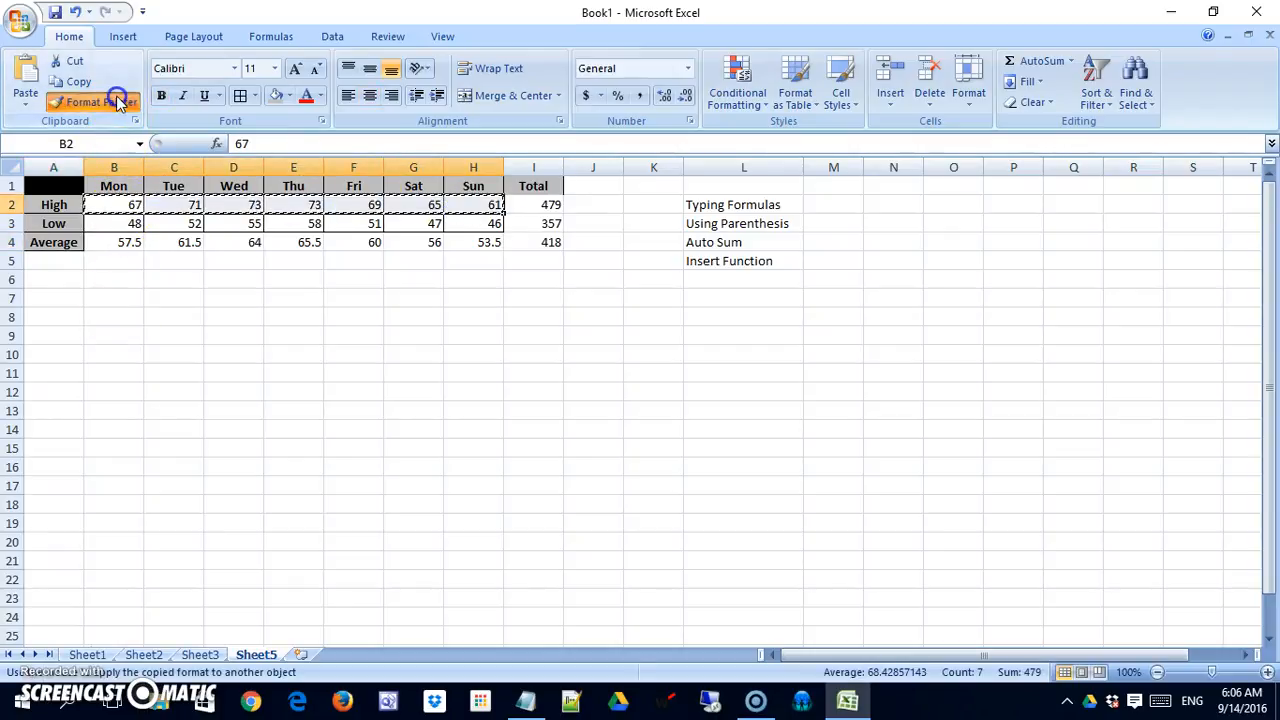
pyautogui.moveTo(120, 242); pyautogui.dragTo(488, 246)
pyautogui.click(243, 375)
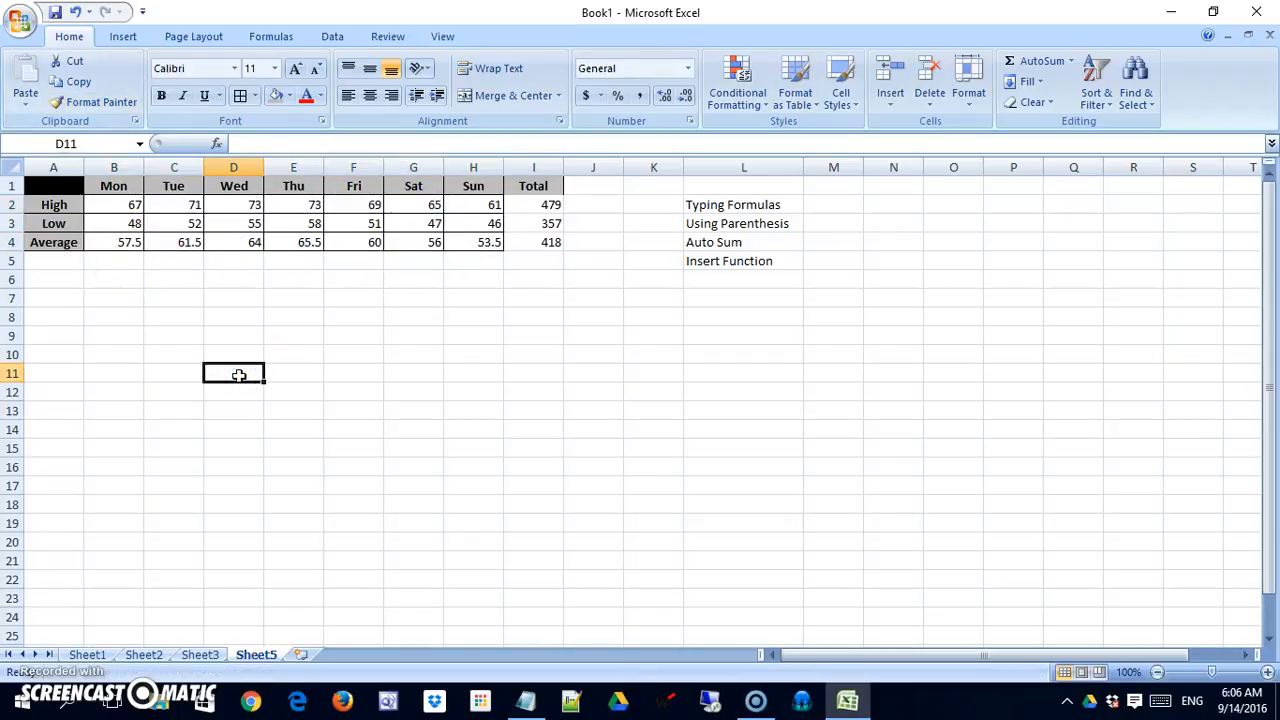
# Step: Copy the formatting of the Sun column, H1:H4, onto the Total column, I1:I4, with Format Painter
pyautogui.moveTo(483, 184); pyautogui.dragTo(480, 244)
pyautogui.click(108, 102)
pyautogui.moveTo(540, 186); pyautogui.dragTo(543, 245)
pyautogui.click(351, 334)
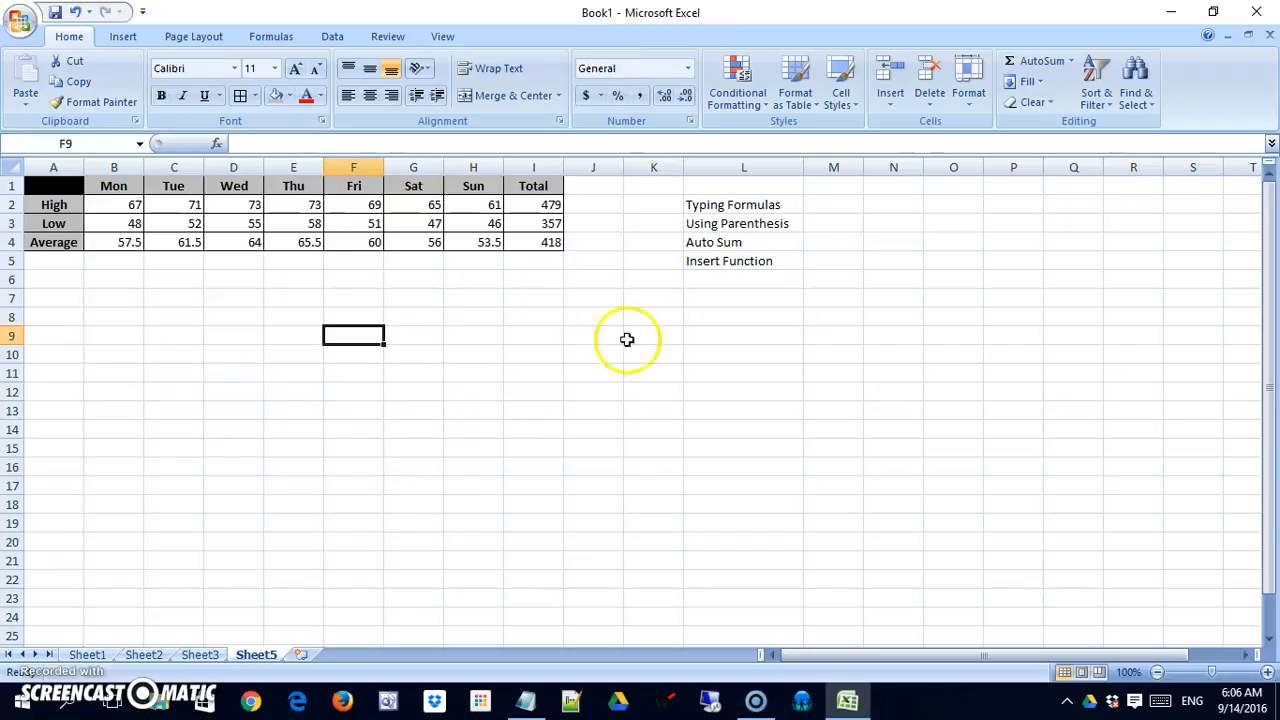
# Step: Change the font colour of Typing Formulas in L2 to red
pyautogui.click(743, 202)
pyautogui.click(306, 95)
pyautogui.click(571, 436)
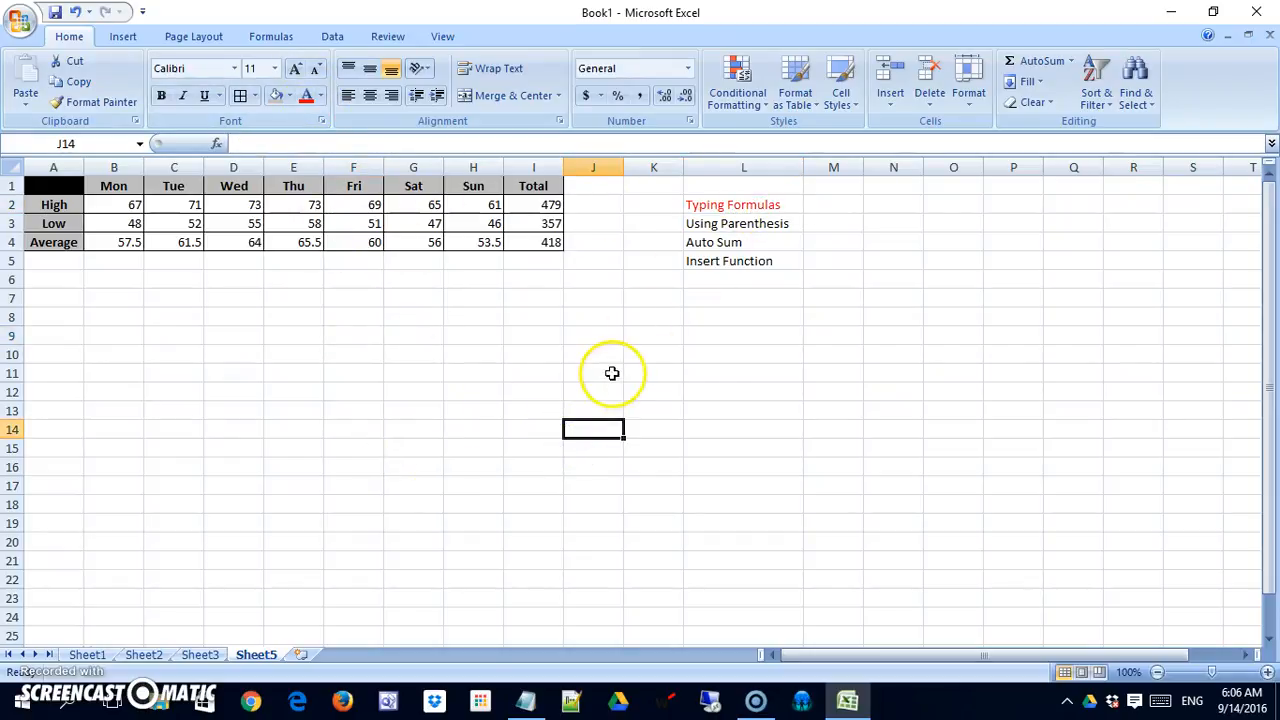
# Step: Enter the placeholder texts SDAFDS, ADSFAF and DFSDA in L6, L7 and L8
pyautogui.click(742, 279)
pyautogui.write('SDAFDS')
pyautogui.click(733, 300)
pyautogui.write('ADSFAF')
pyautogui.click(727, 317)
pyautogui.write('DFSDA')
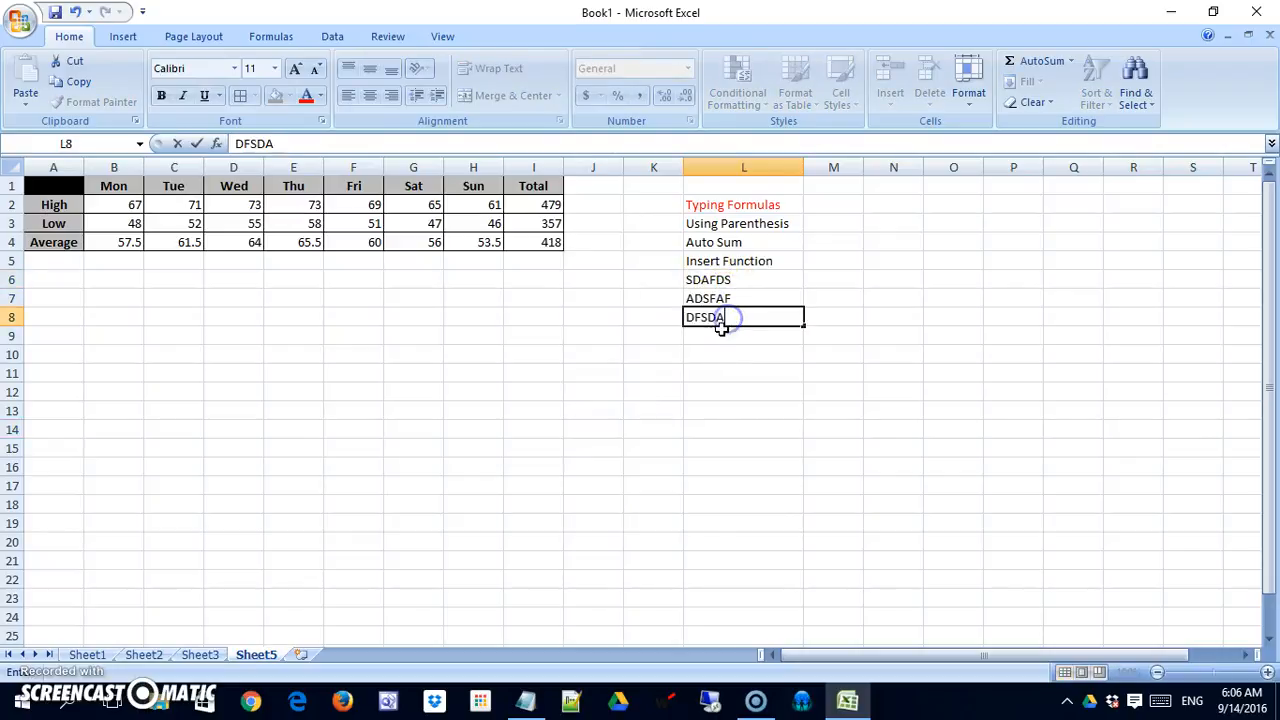
pyautogui.click(694, 372)
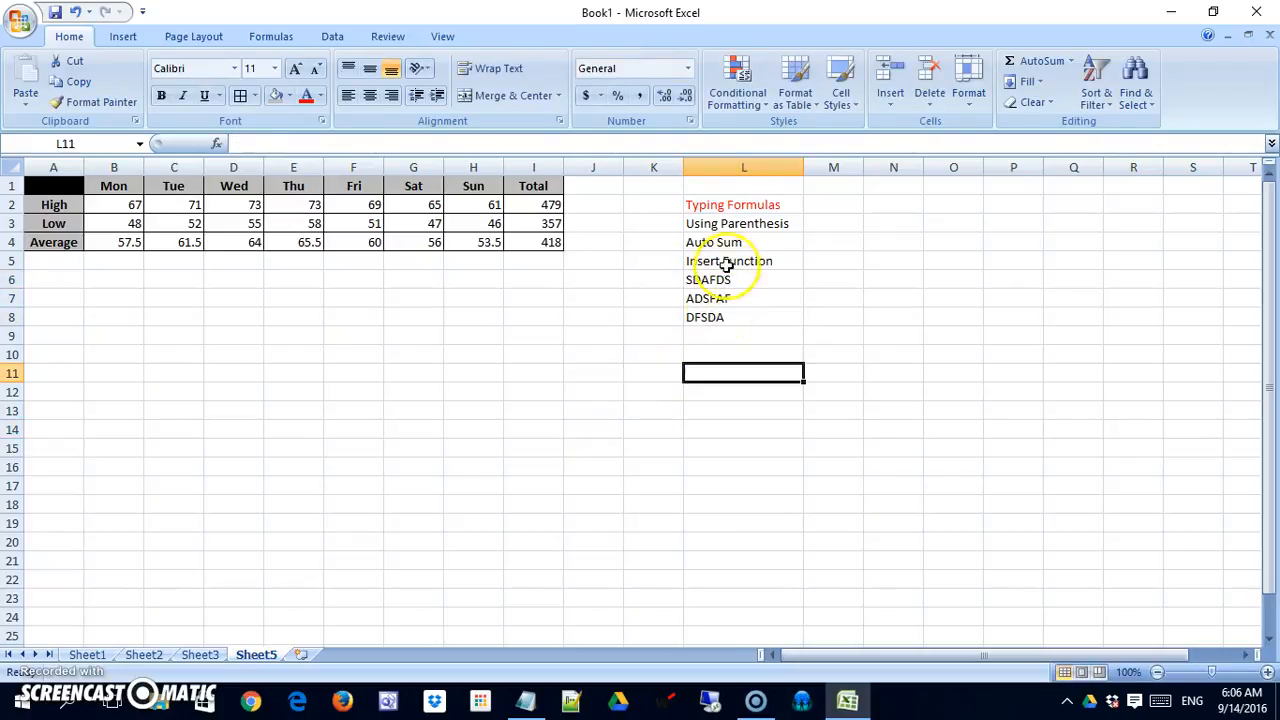
# Step: Copy the red formatting of L2 onto L4, L6 and L8 in one continuous Format Painter session
pyautogui.click(737, 205)
pyautogui.click(104, 103)
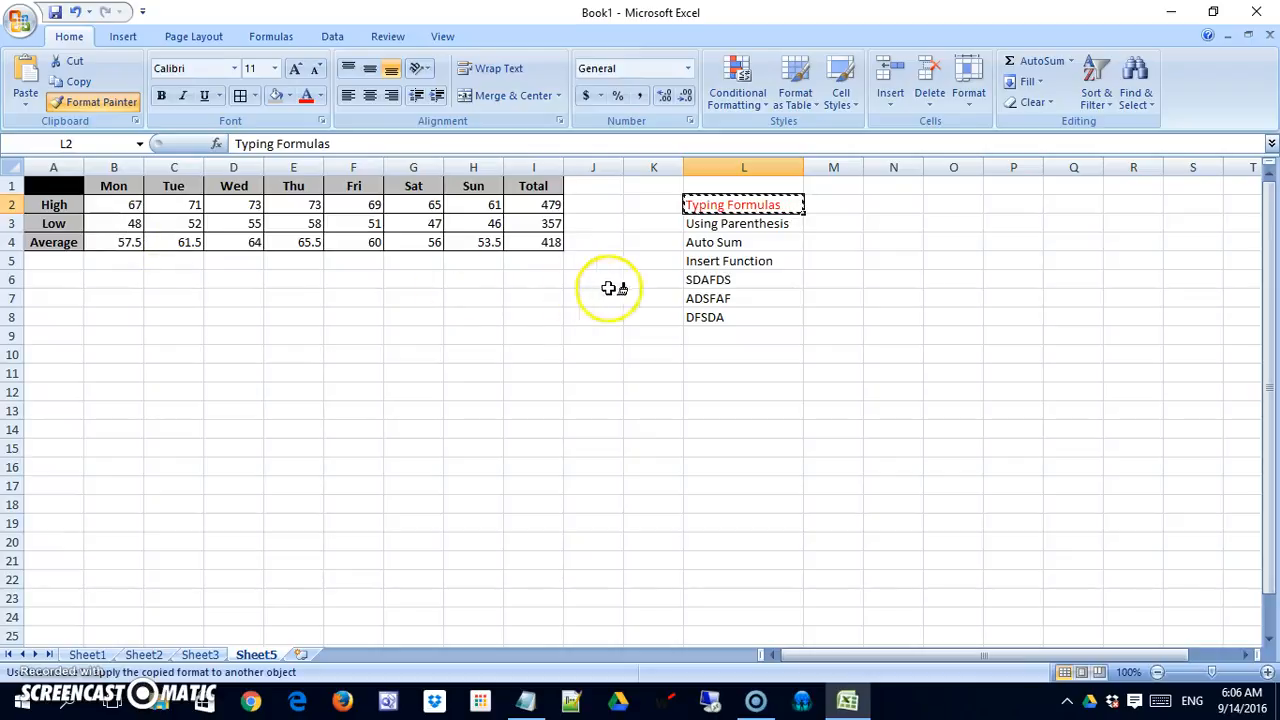
pyautogui.click(710, 242)
pyautogui.click(719, 283)
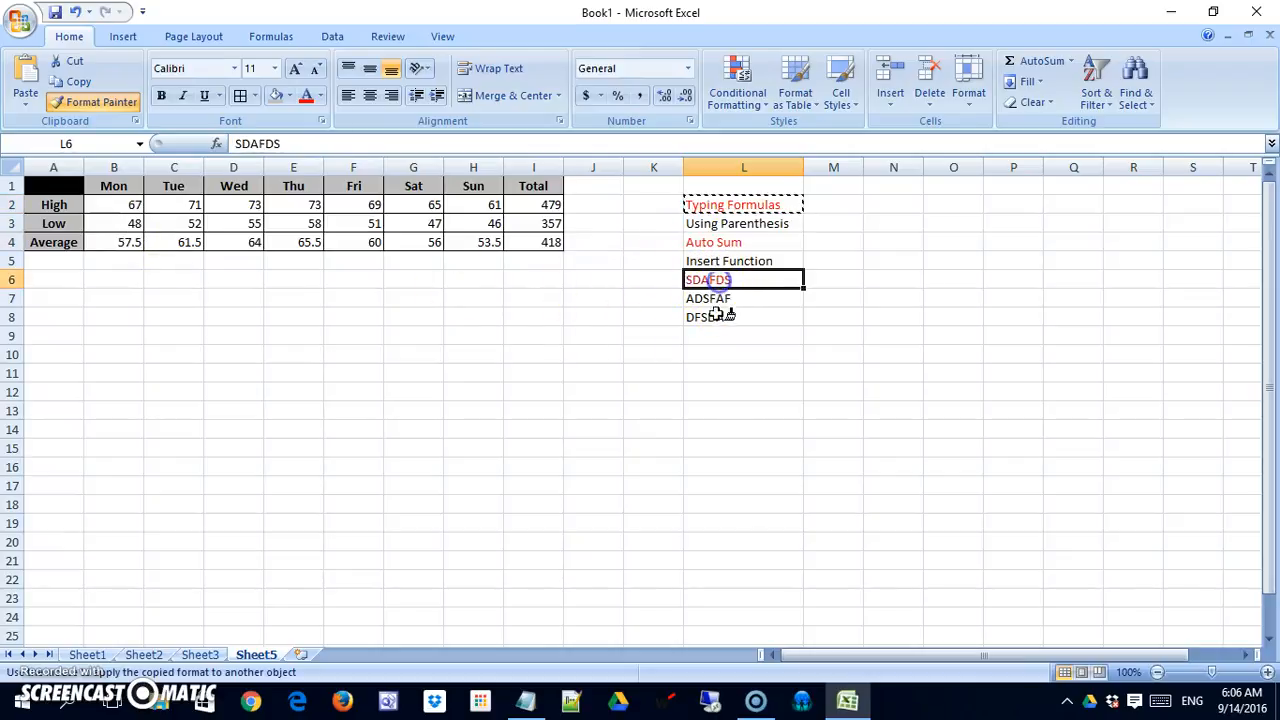
pyautogui.click(717, 321)
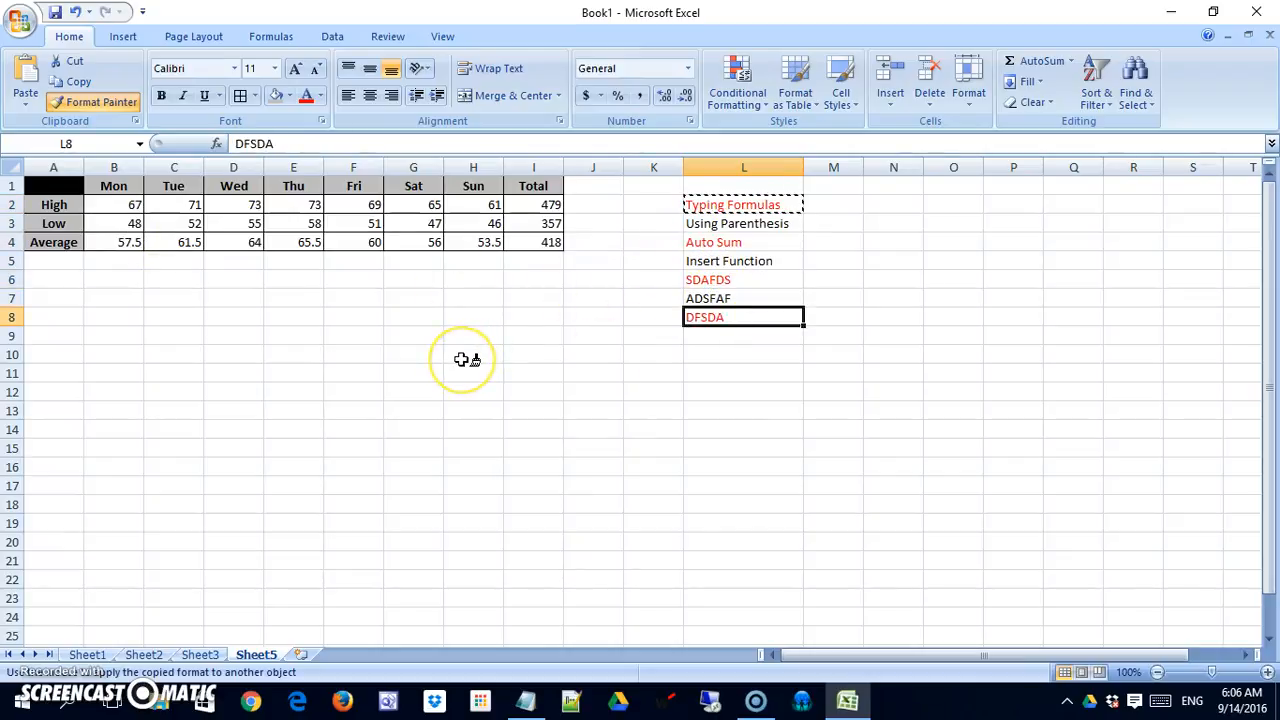
pyautogui.press('Escape')
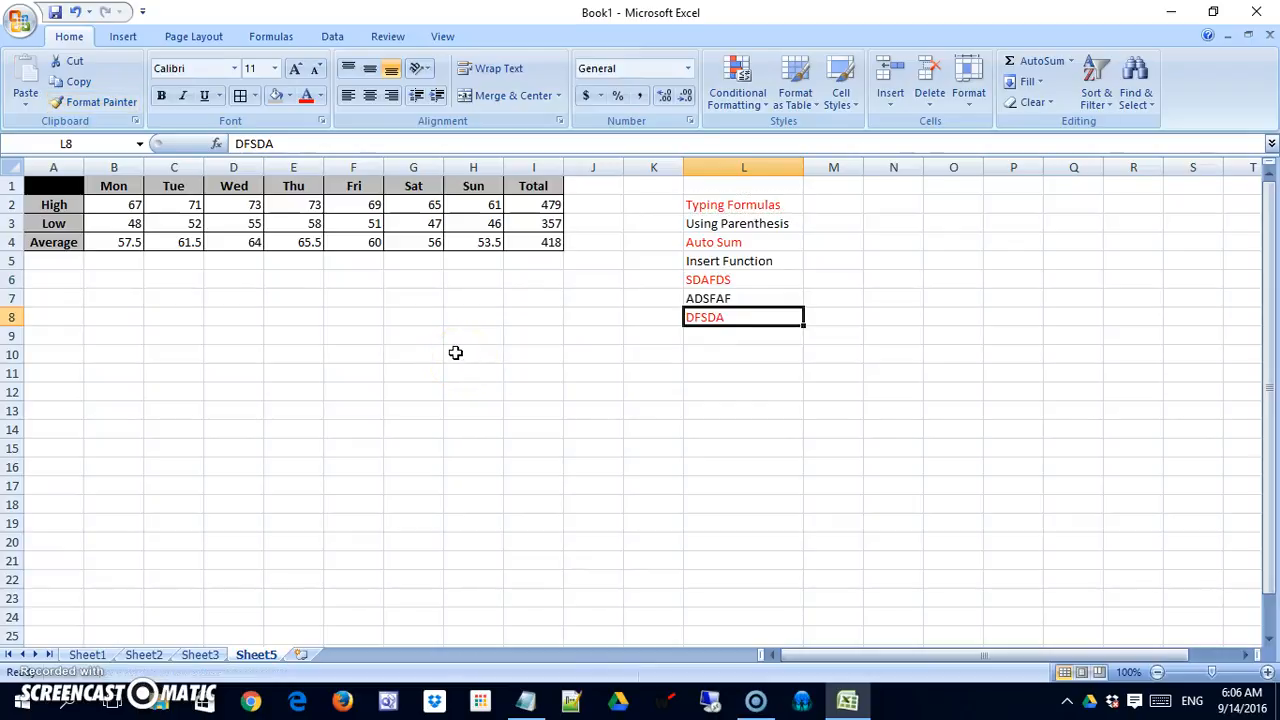
# Step: Format Typing Formulas in L2 as bold italic with a dark olive green fill
pyautogui.click(691, 354)
pyautogui.click(732, 210)
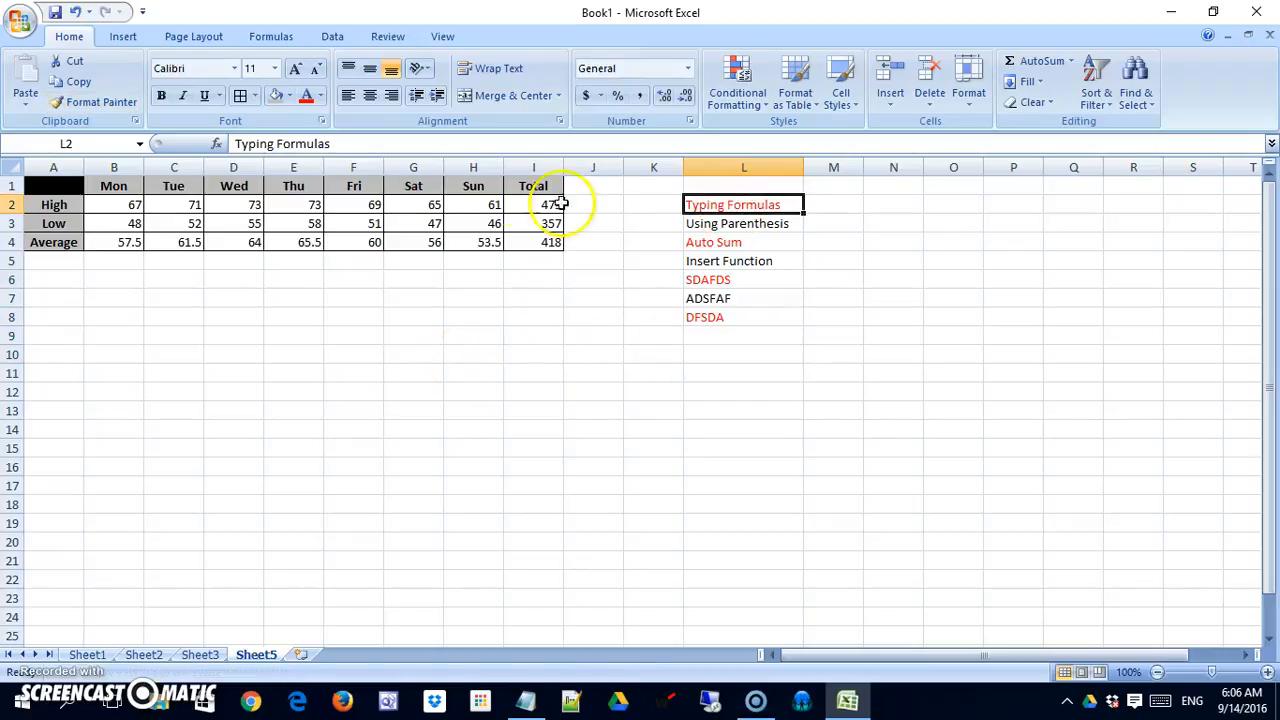
pyautogui.click(162, 97)
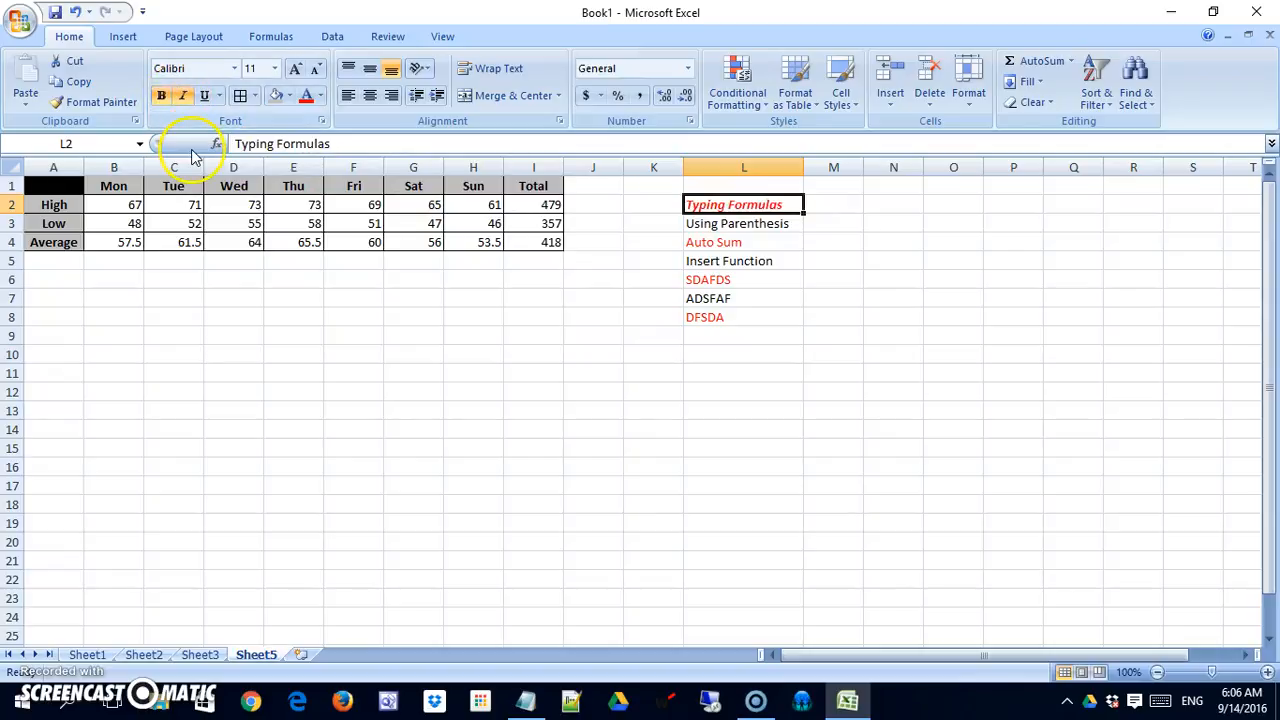
pyautogui.click(289, 95)
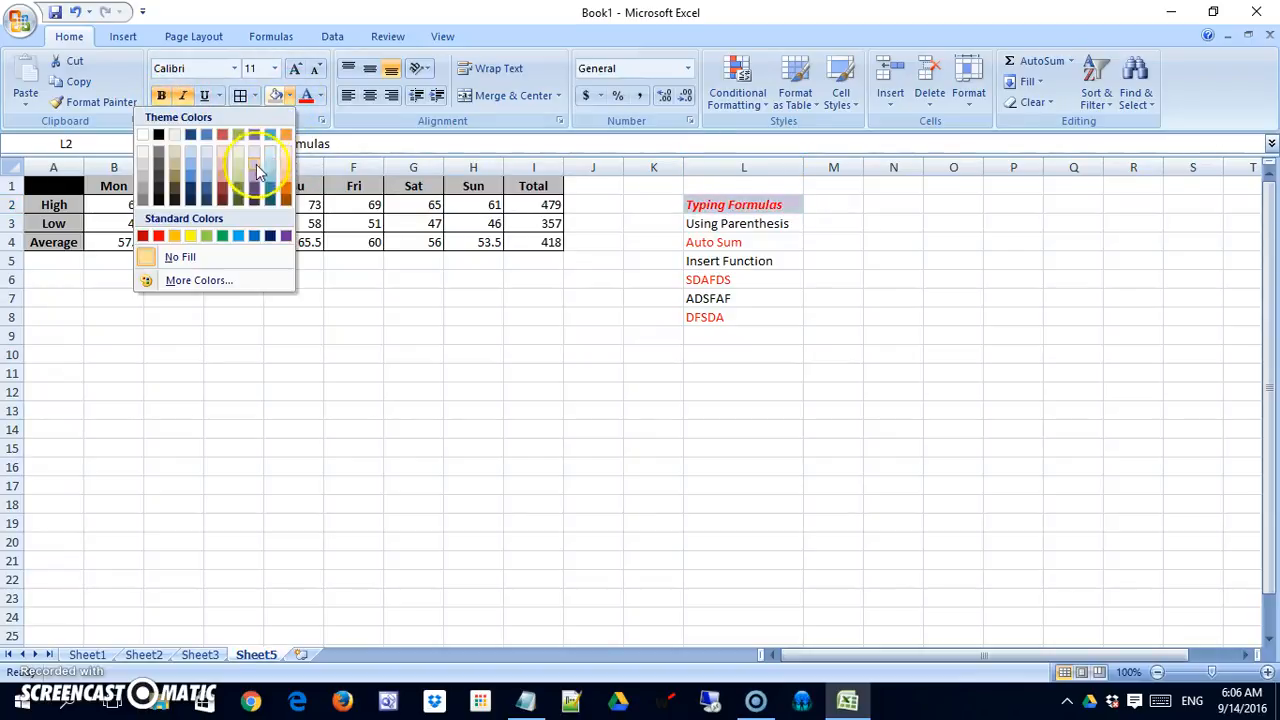
pyautogui.click(238, 188)
pyautogui.click(575, 372)
# Step: Copy the bold italic, green-filled formatting of L2 onto L4, L6 and L8 in one Format Painter session
pyautogui.click(717, 205)
pyautogui.click(95, 102)
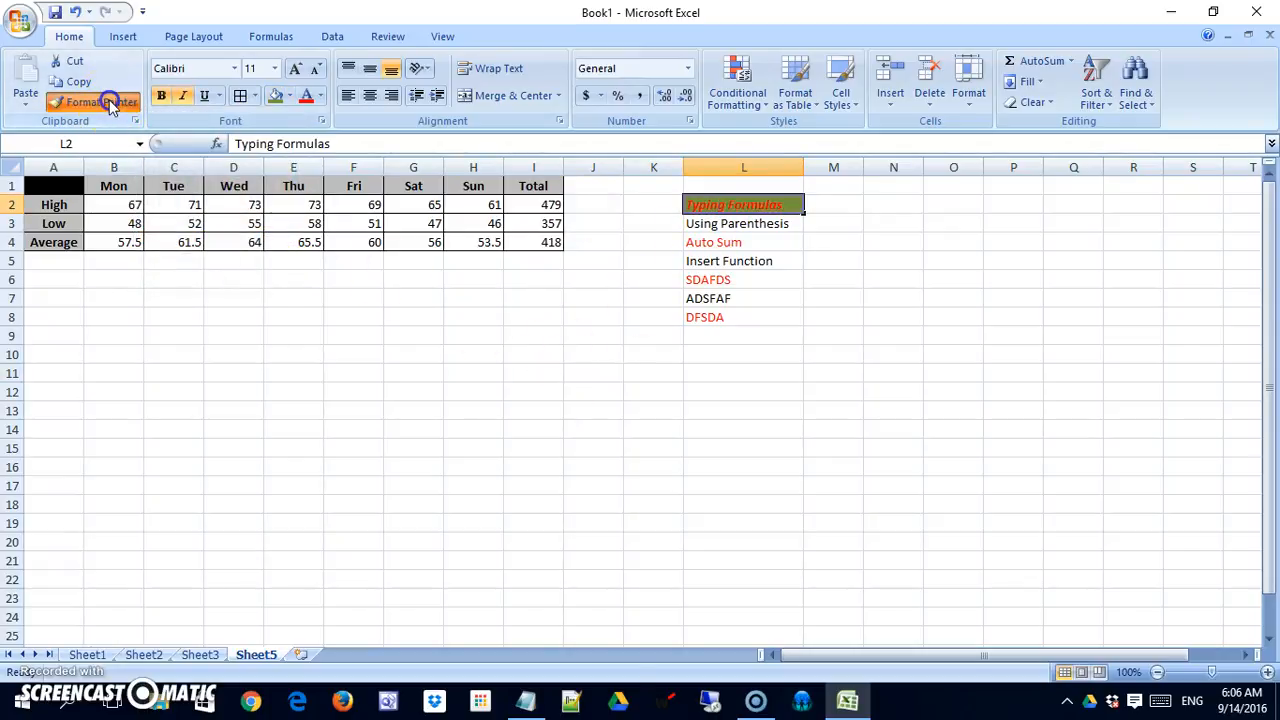
pyautogui.click(745, 243)
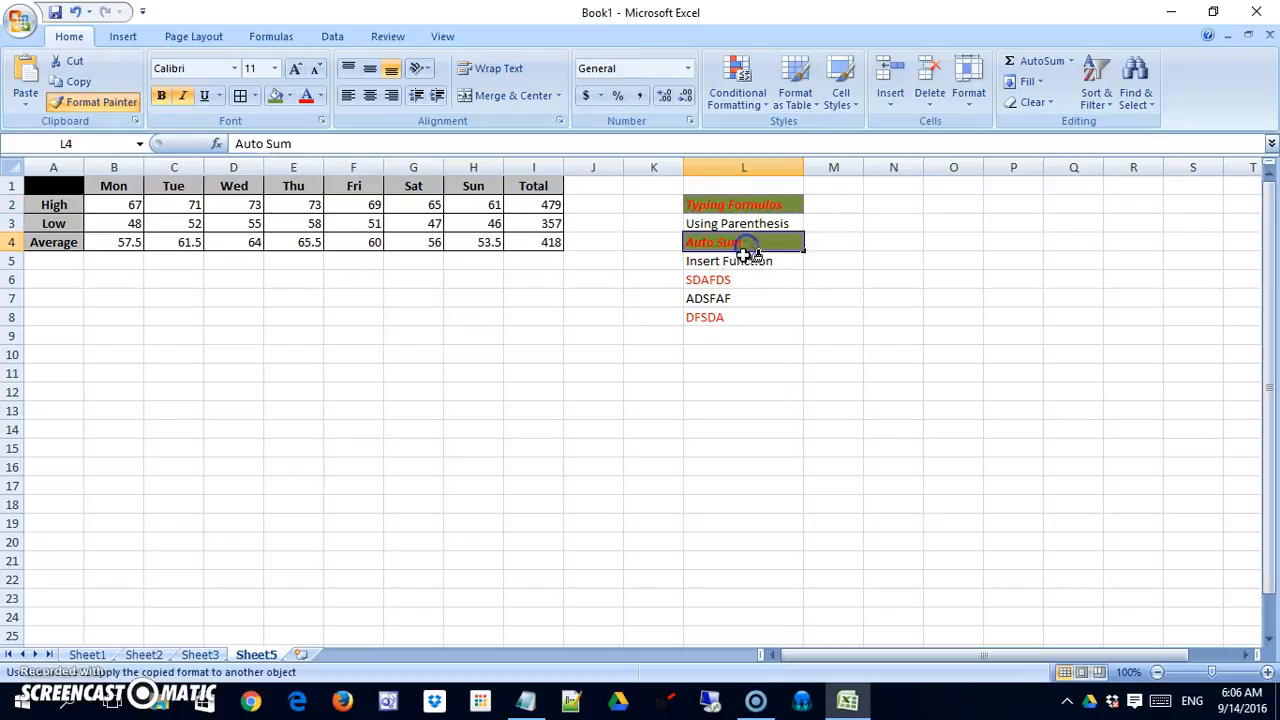
pyautogui.click(745, 280)
pyautogui.click(722, 316)
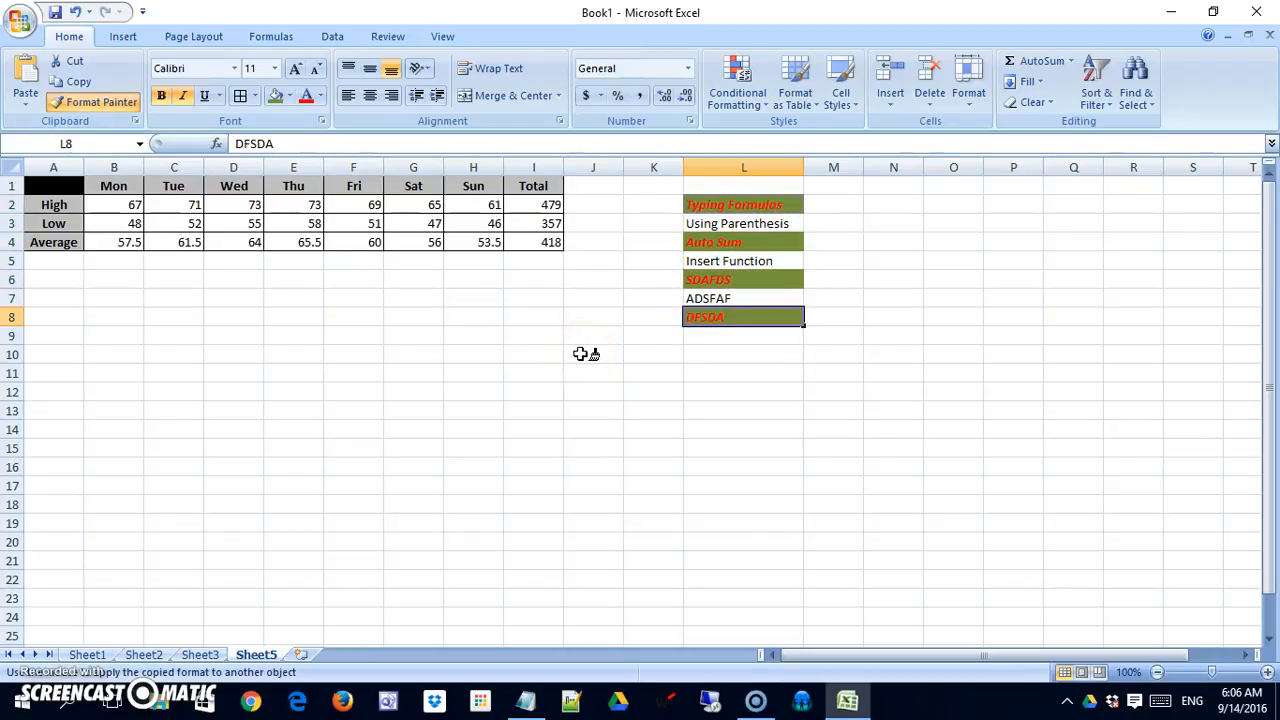
pyautogui.press('Escape')
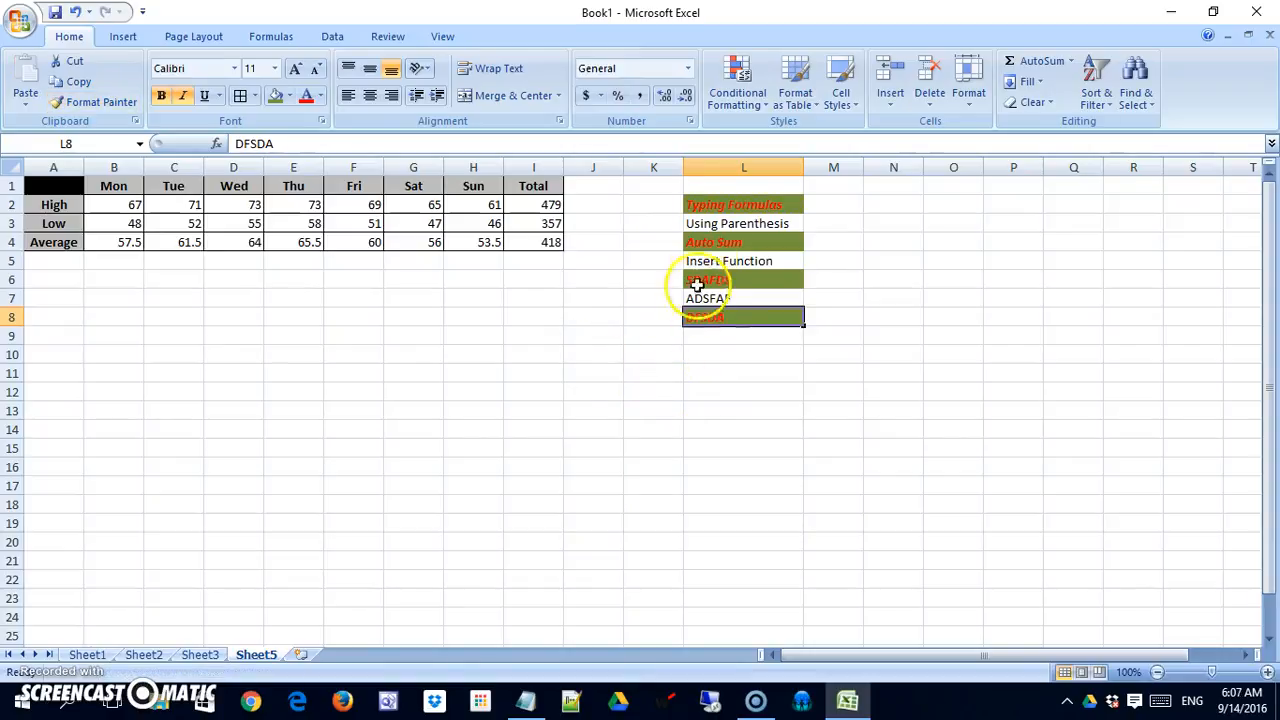
# Step: Copy the plain formatting of L3 onto L2:L8 with Format Painter, and clear the placeholder texts in L6:L8
pyautogui.click(722, 225)
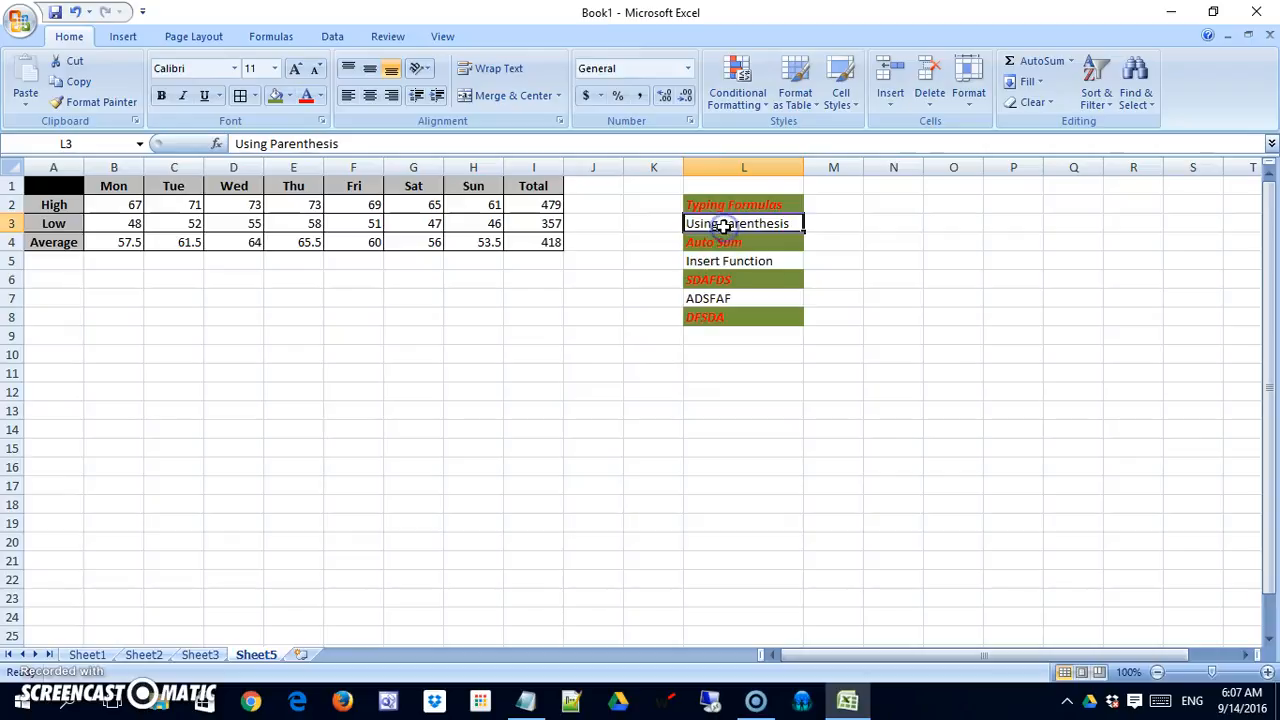
pyautogui.click(95, 101)
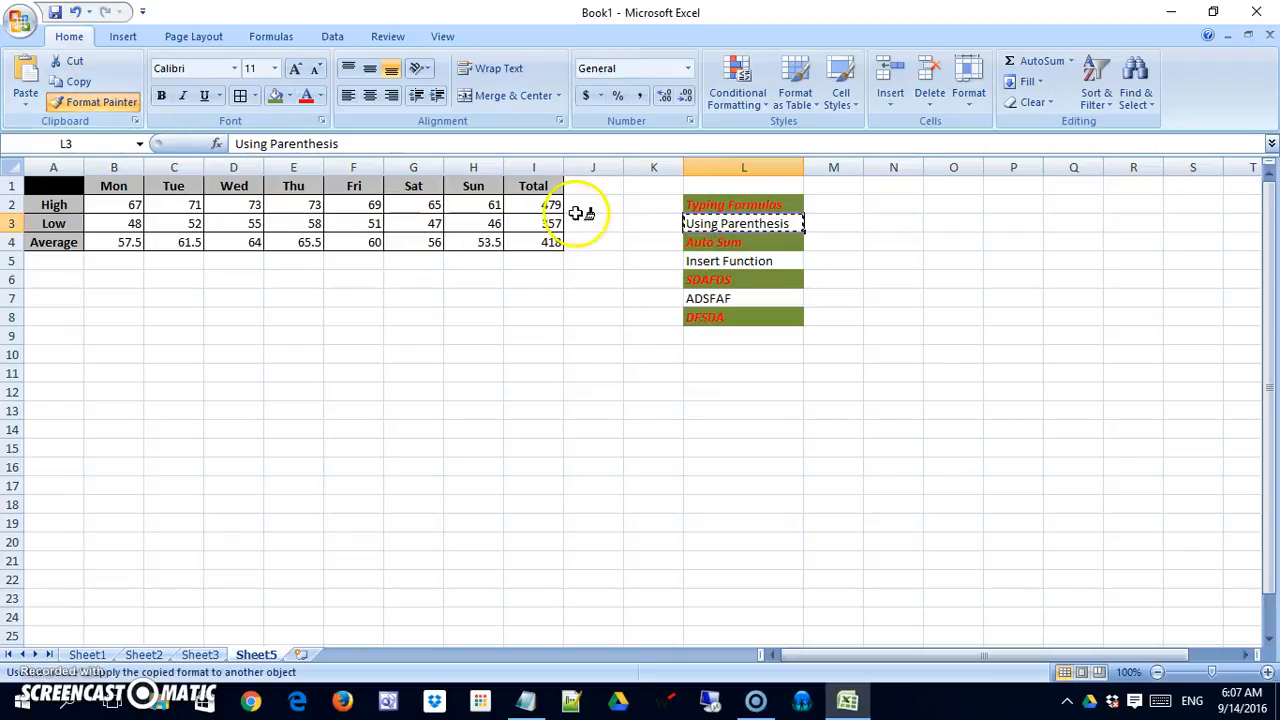
pyautogui.moveTo(728, 204)
pyautogui.mouseDown()
pyautogui.moveTo(700, 294)
pyautogui.moveTo(722, 320)
pyautogui.mouseUp()
pyautogui.click(580, 414)
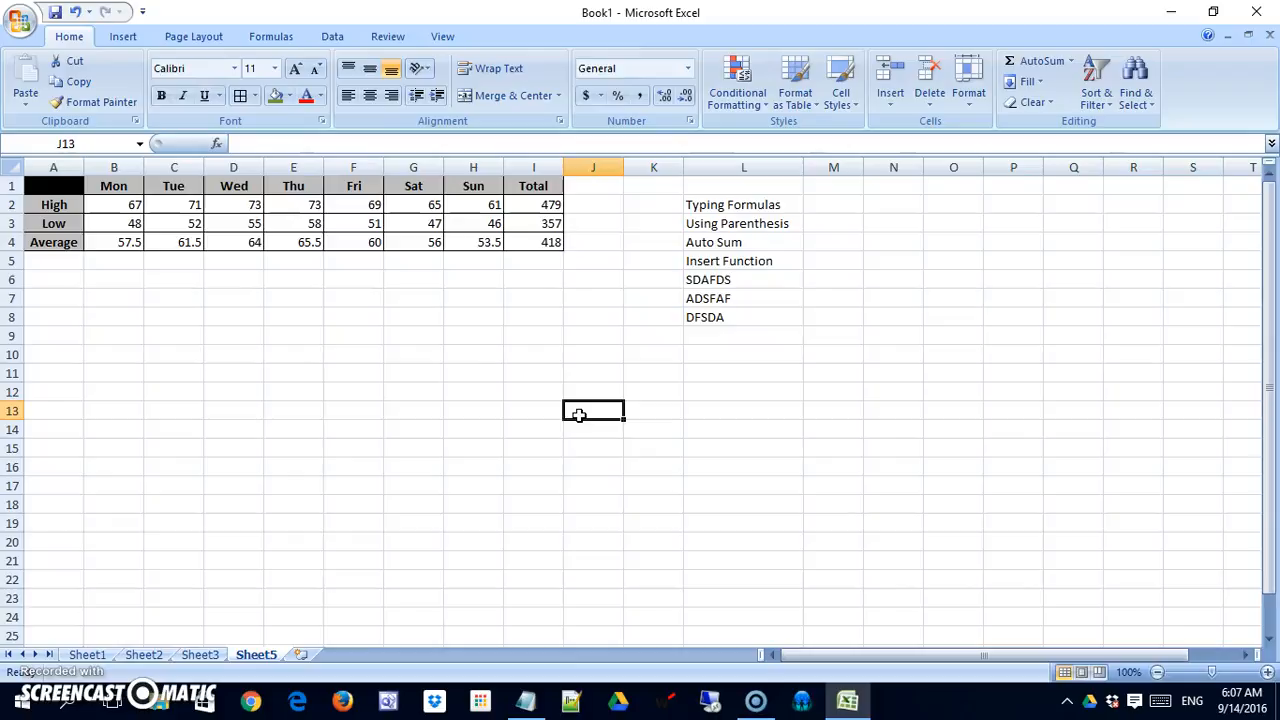
pyautogui.moveTo(731, 284); pyautogui.dragTo(733, 311)
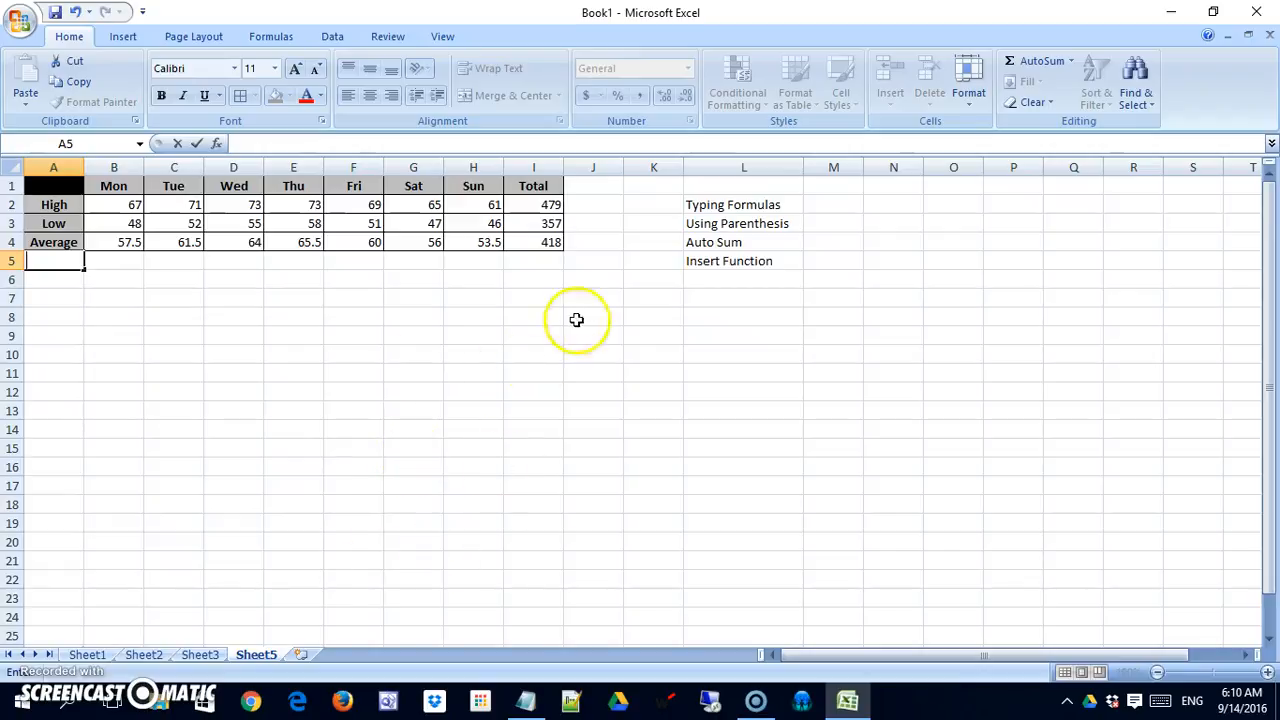
# Step: Change the High row's total formula in I2 to =SUM(B2:H3)
pyautogui.click(551, 204)
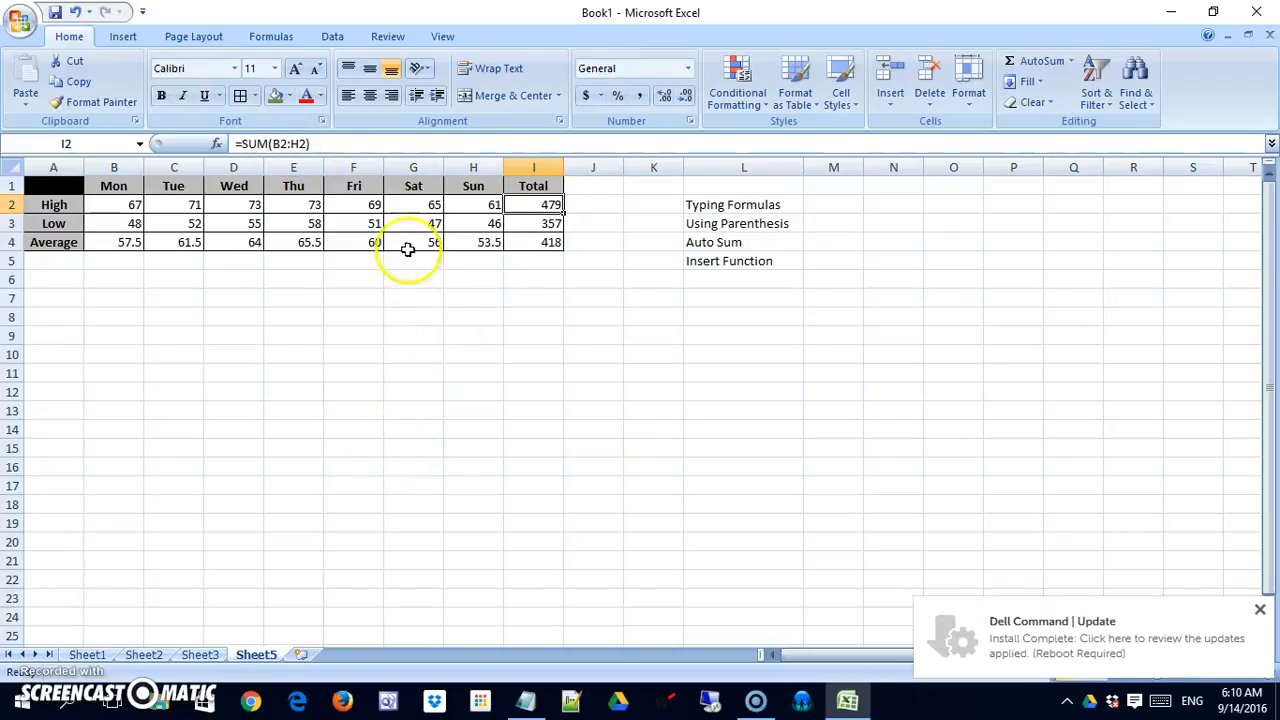
pyautogui.click(302, 145)
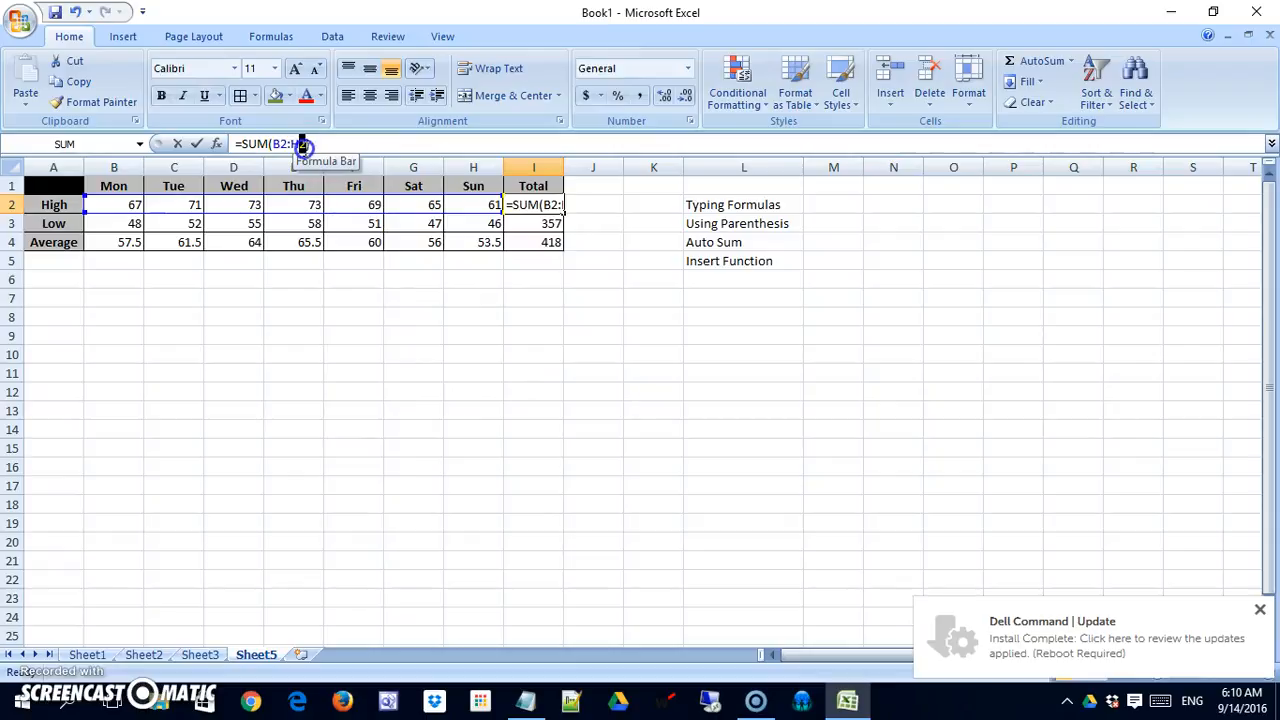
pyautogui.write('3')
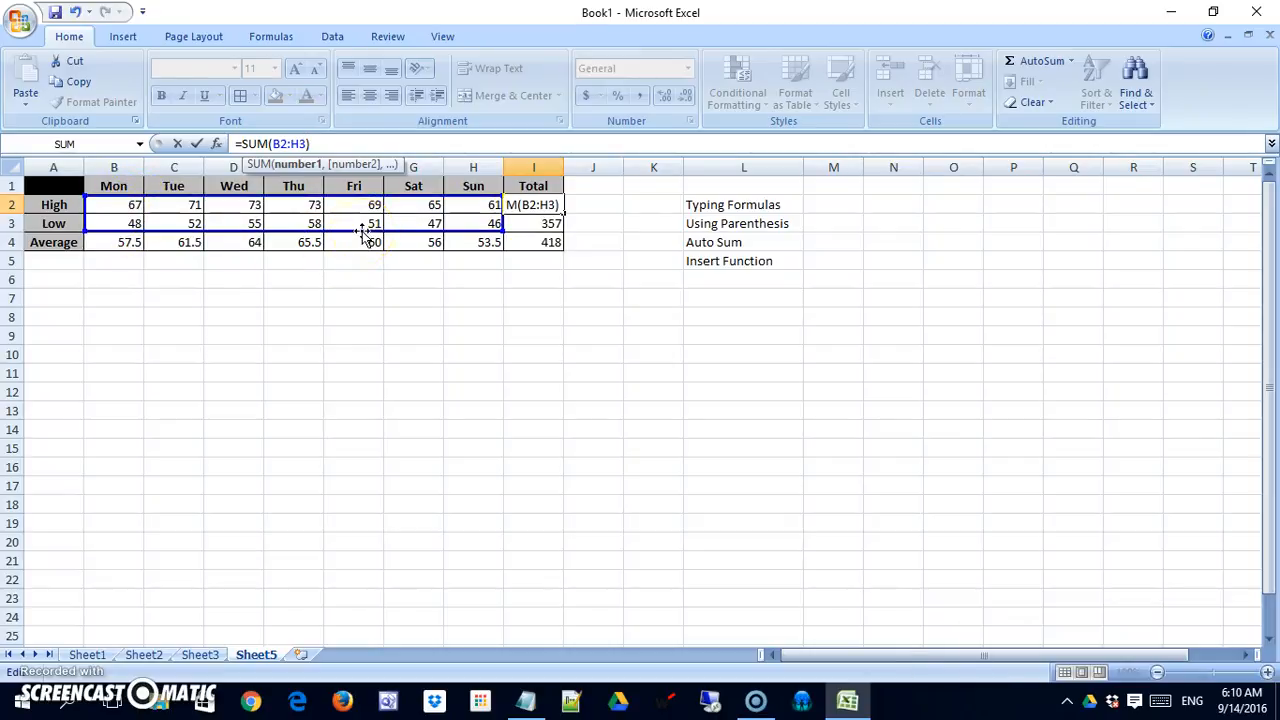
pyautogui.press('Return')
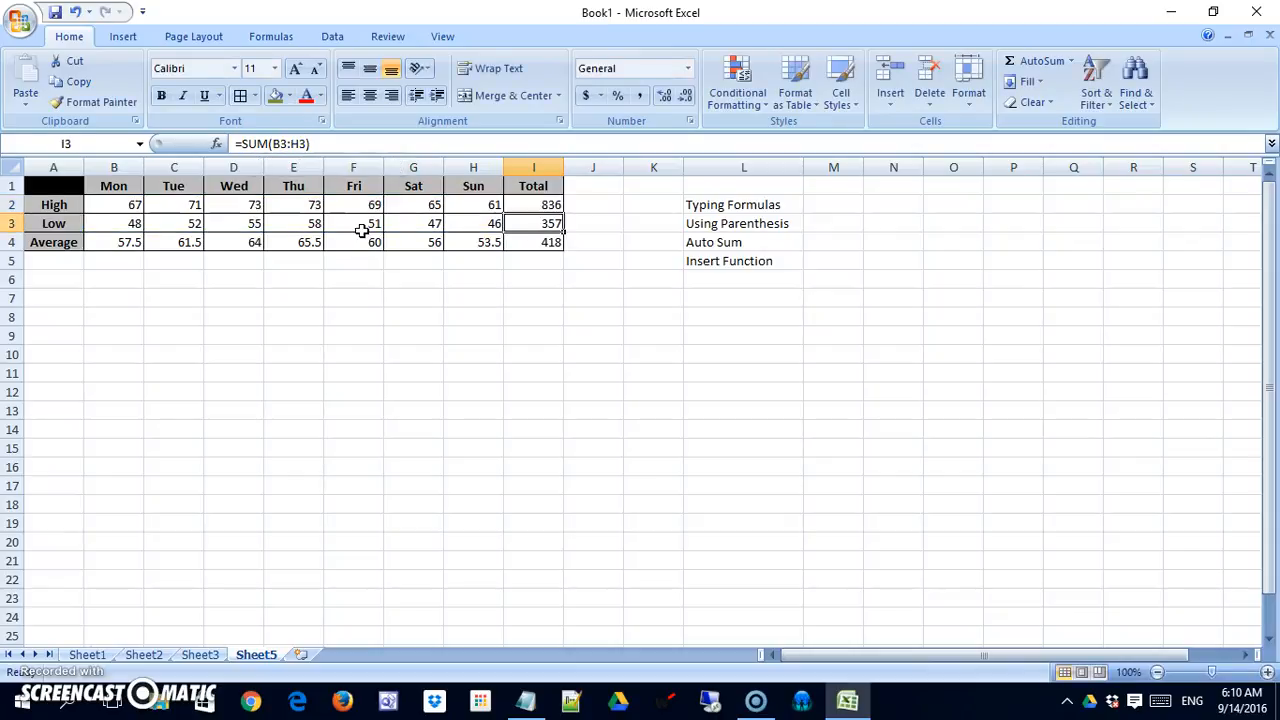
# Step: Restore the I2 total formula to =SUM(B2:H2), shrinking the referenced range to the High row on the sheet
pyautogui.click(548, 205)
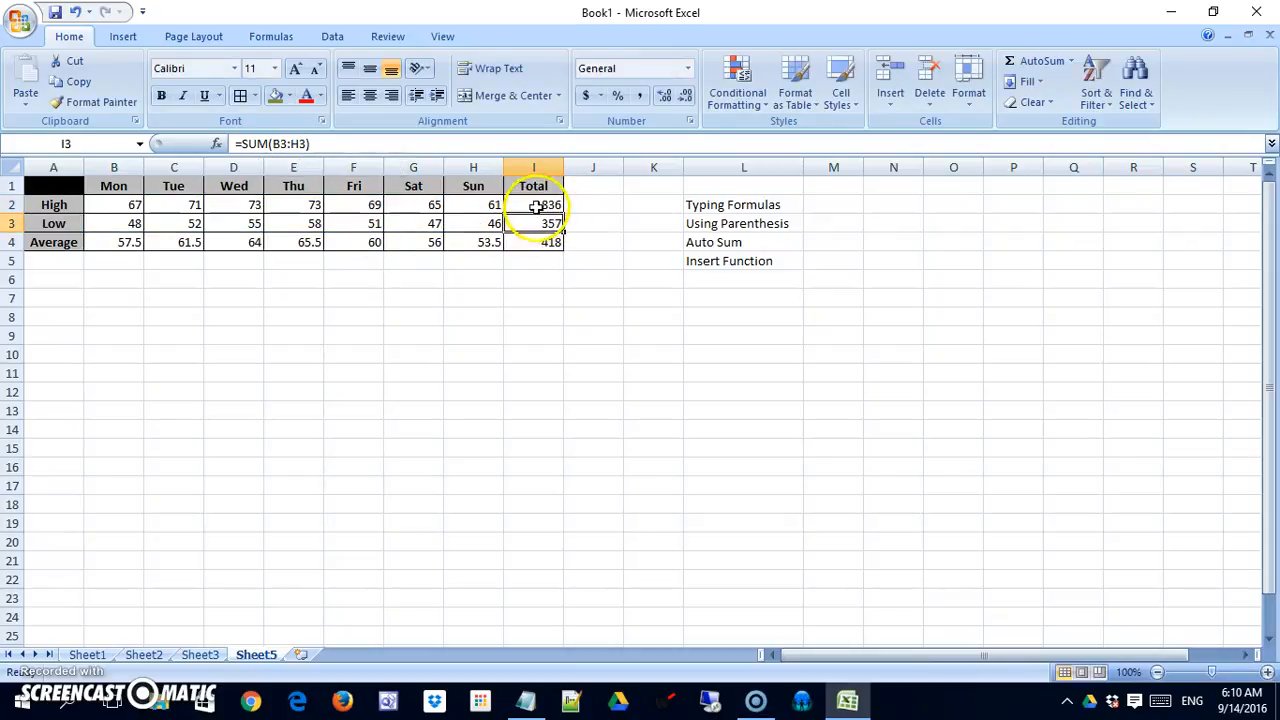
pyautogui.click(304, 144)
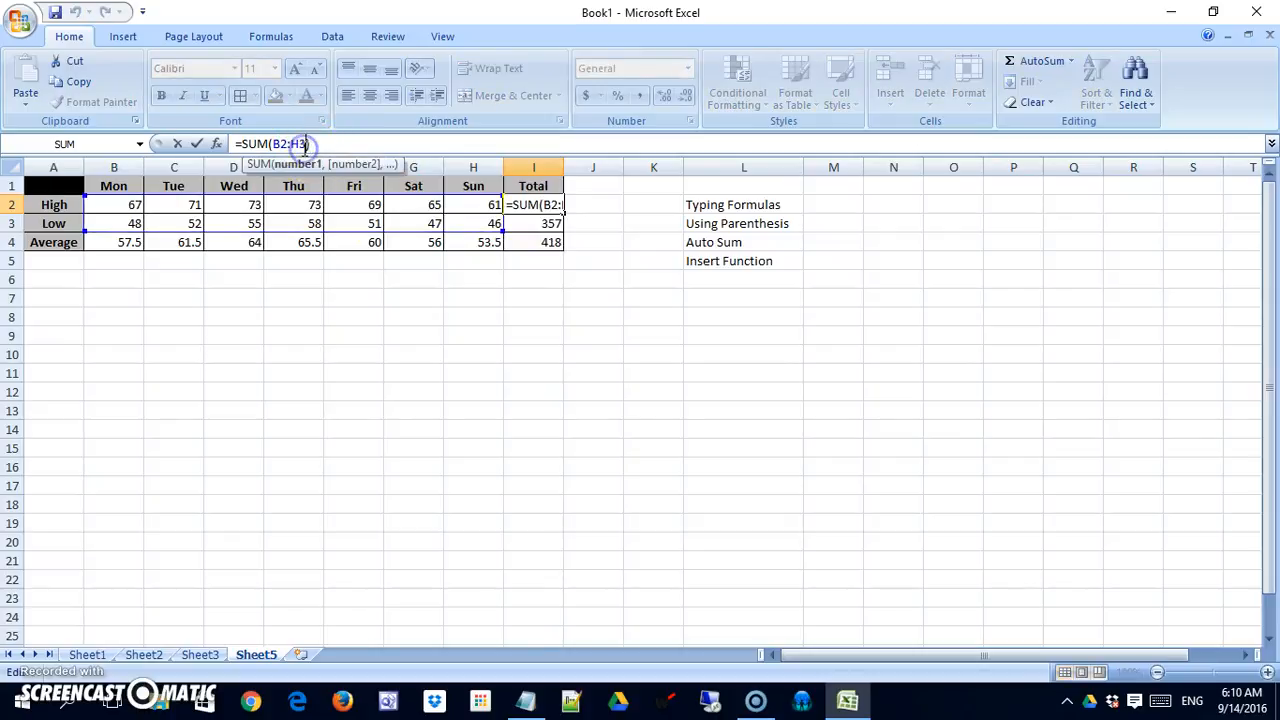
pyautogui.press('BackSpace')
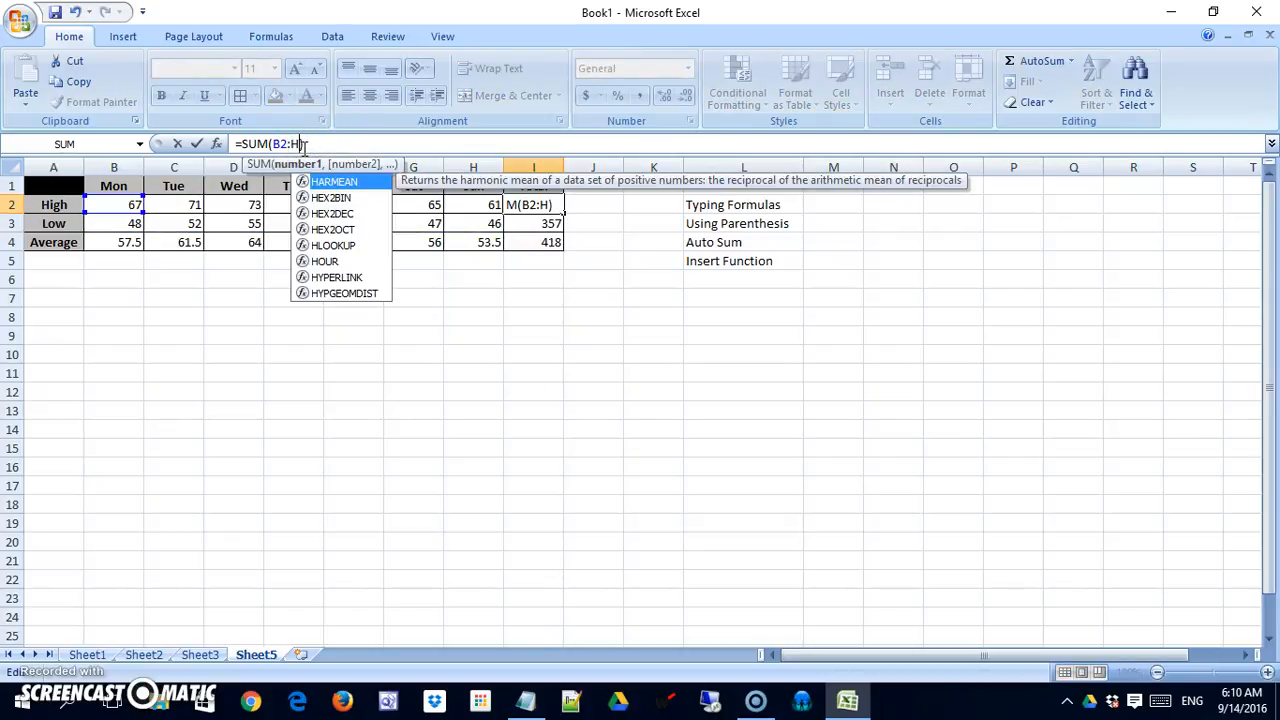
pyautogui.write('2')
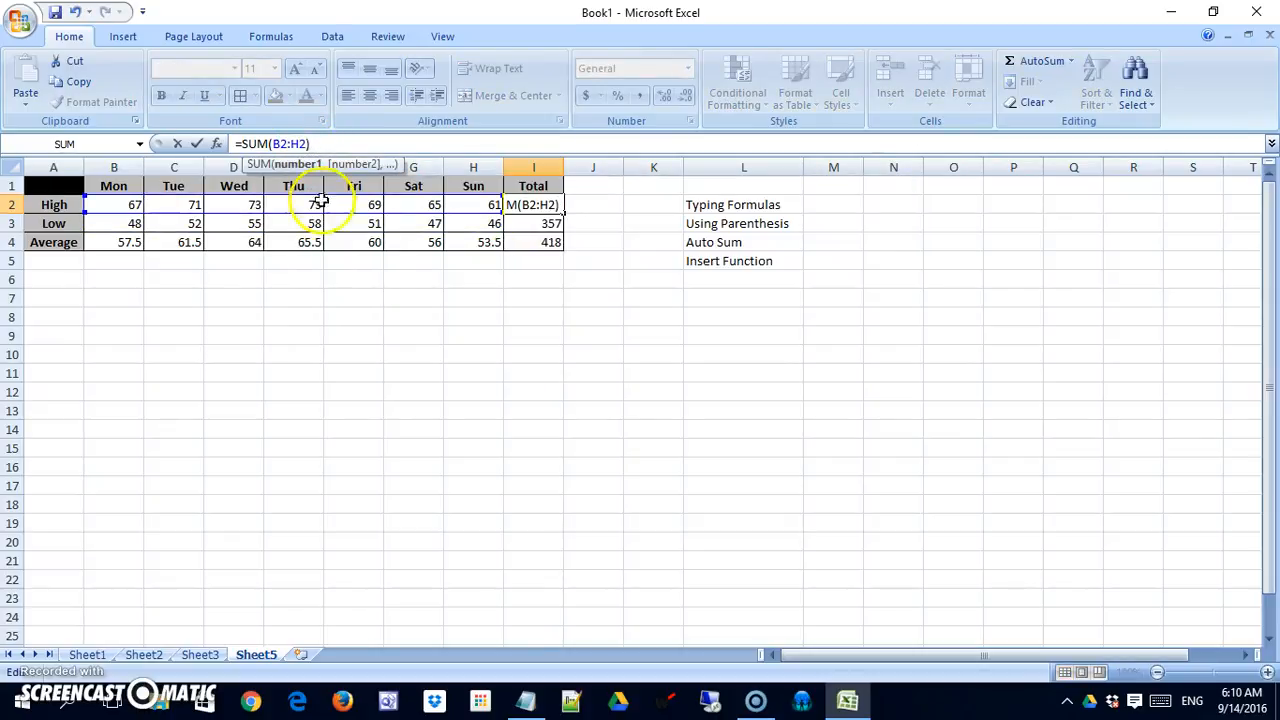
pyautogui.press('BackSpace')
pyautogui.write('3')
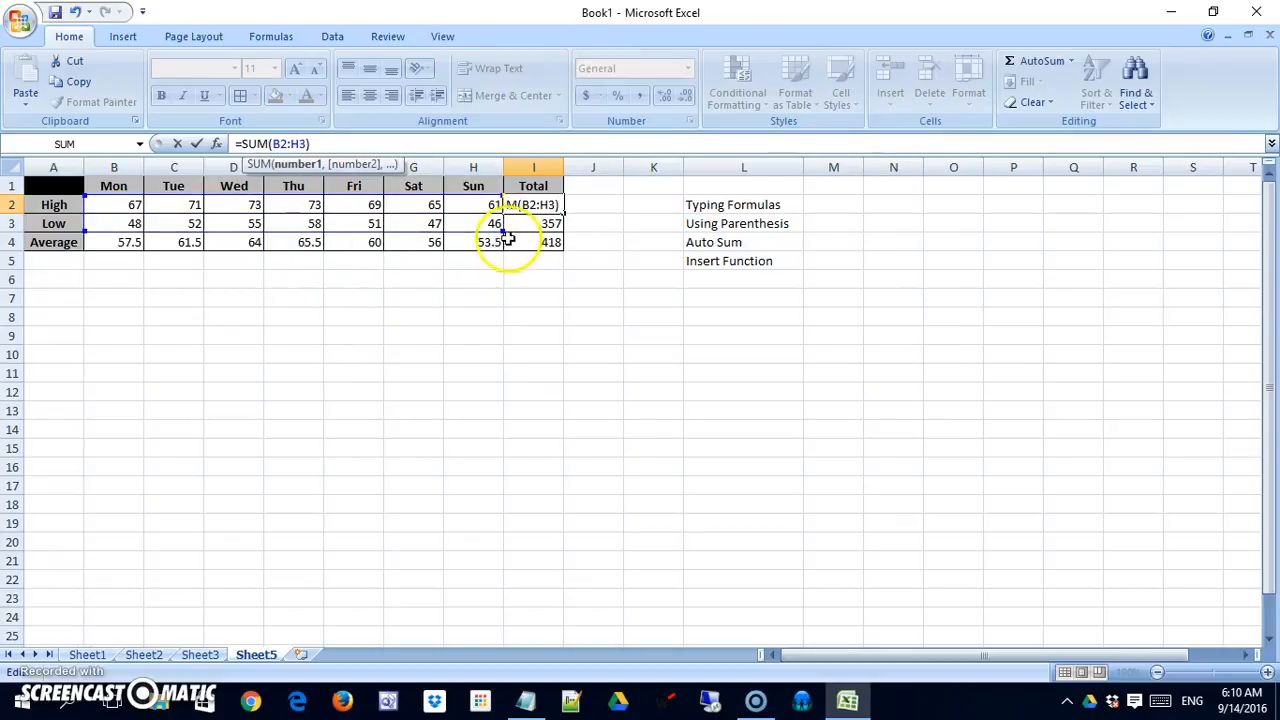
pyautogui.moveTo(501, 229); pyautogui.dragTo(502, 220)
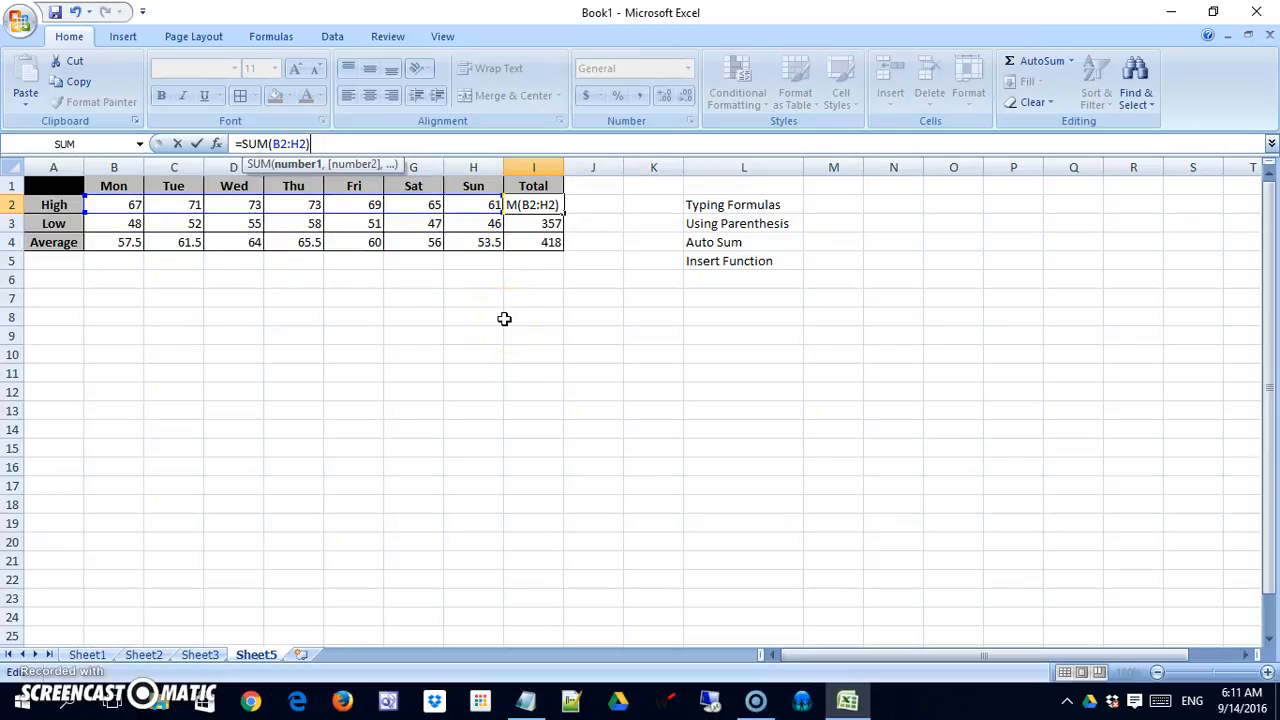
pyautogui.press('Return')
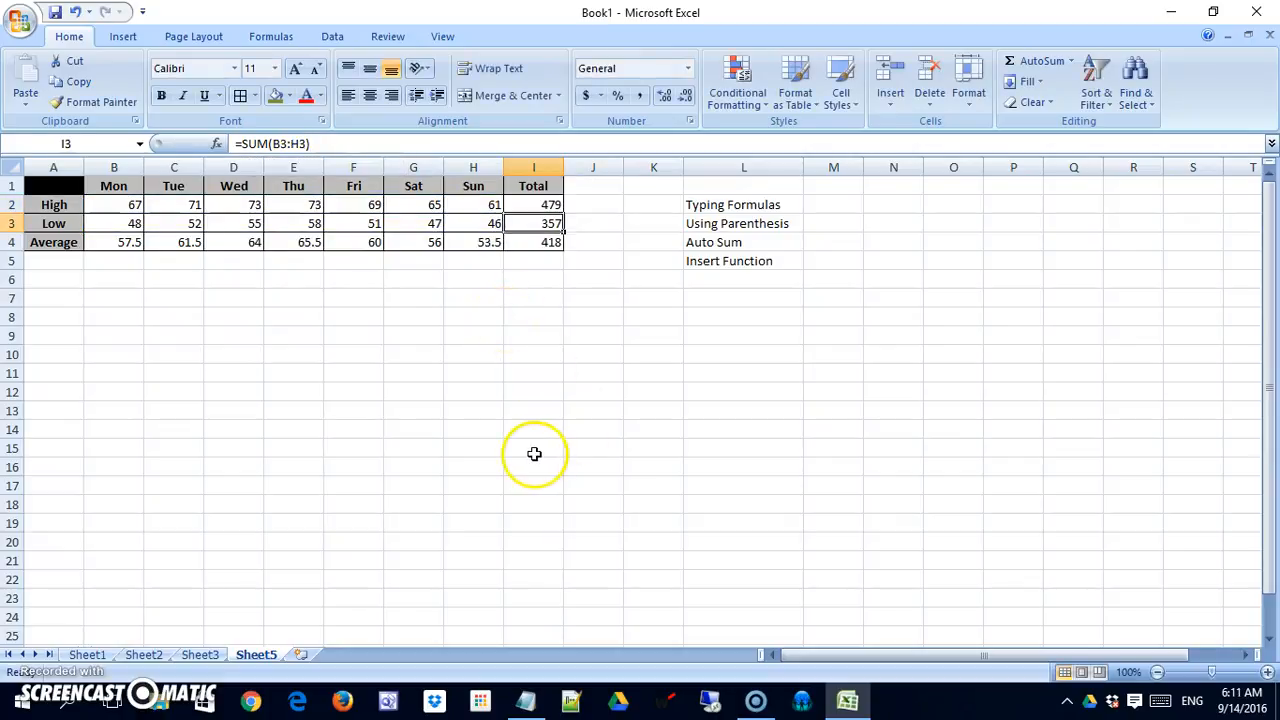
# Step: Add the column headings Max in J1 and Min in K1
pyautogui.click(592, 189)
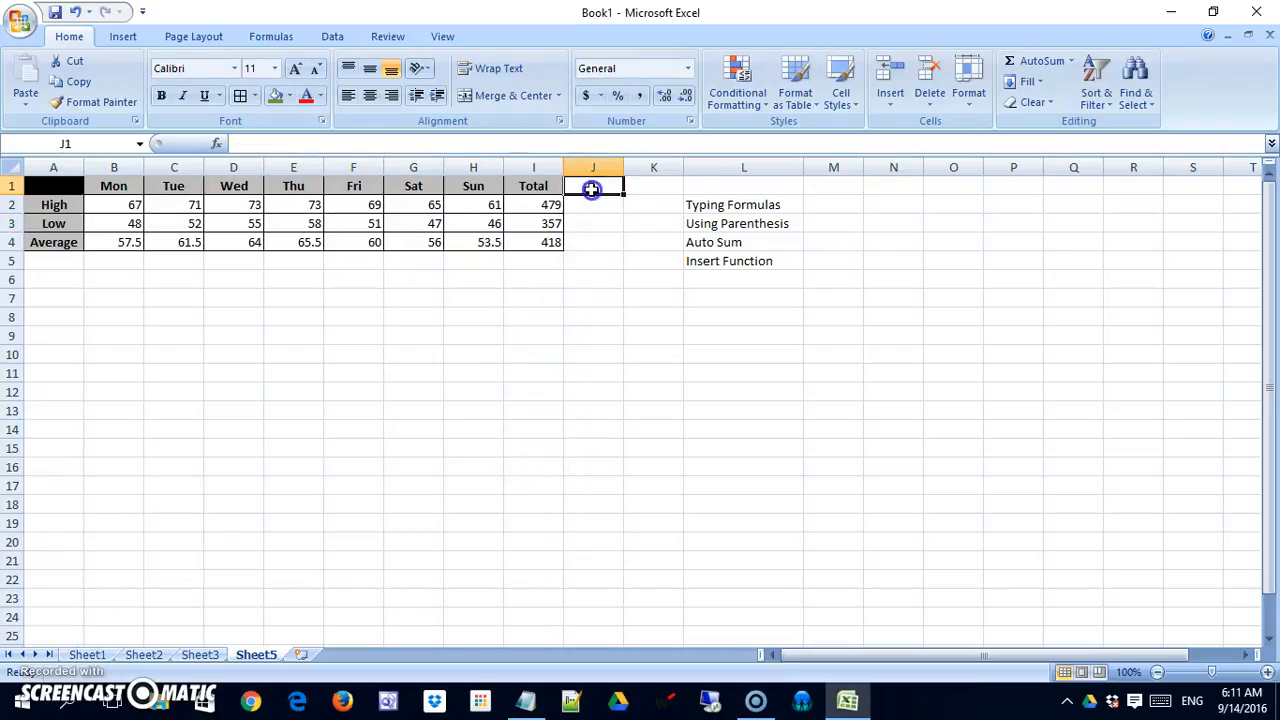
pyautogui.write('Max')
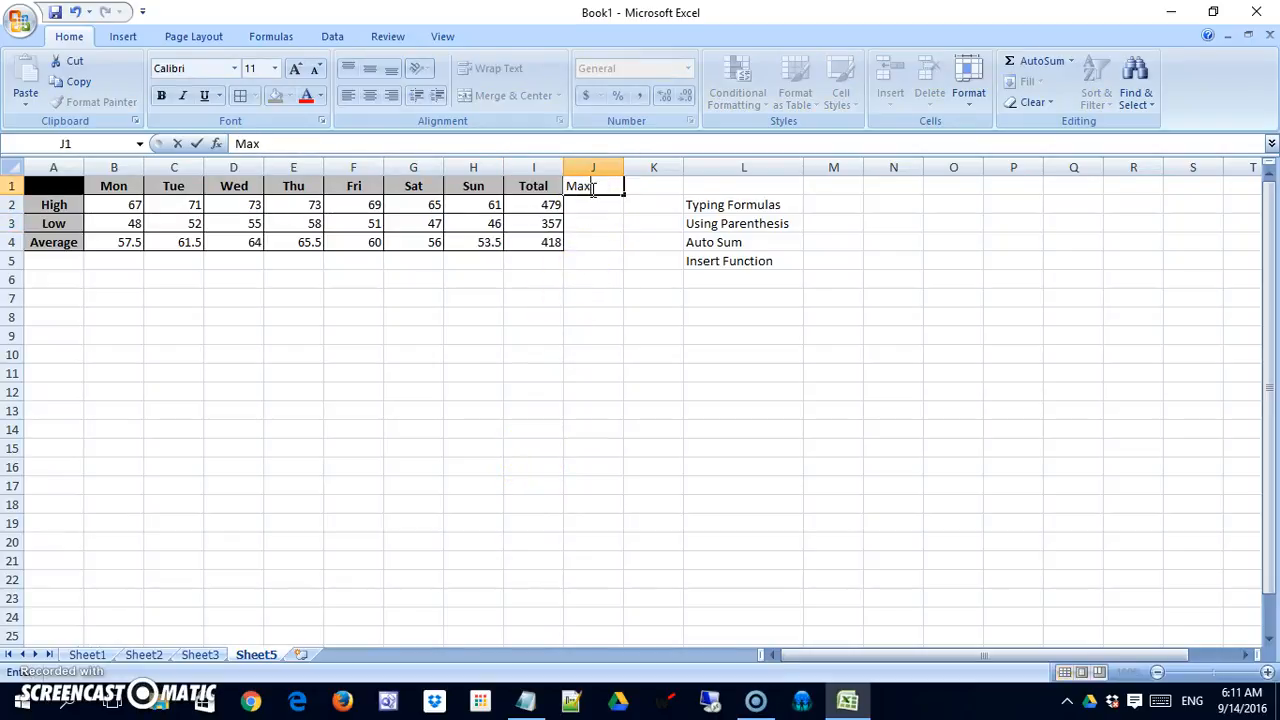
pyautogui.press('Tab')
pyautogui.write('Min')
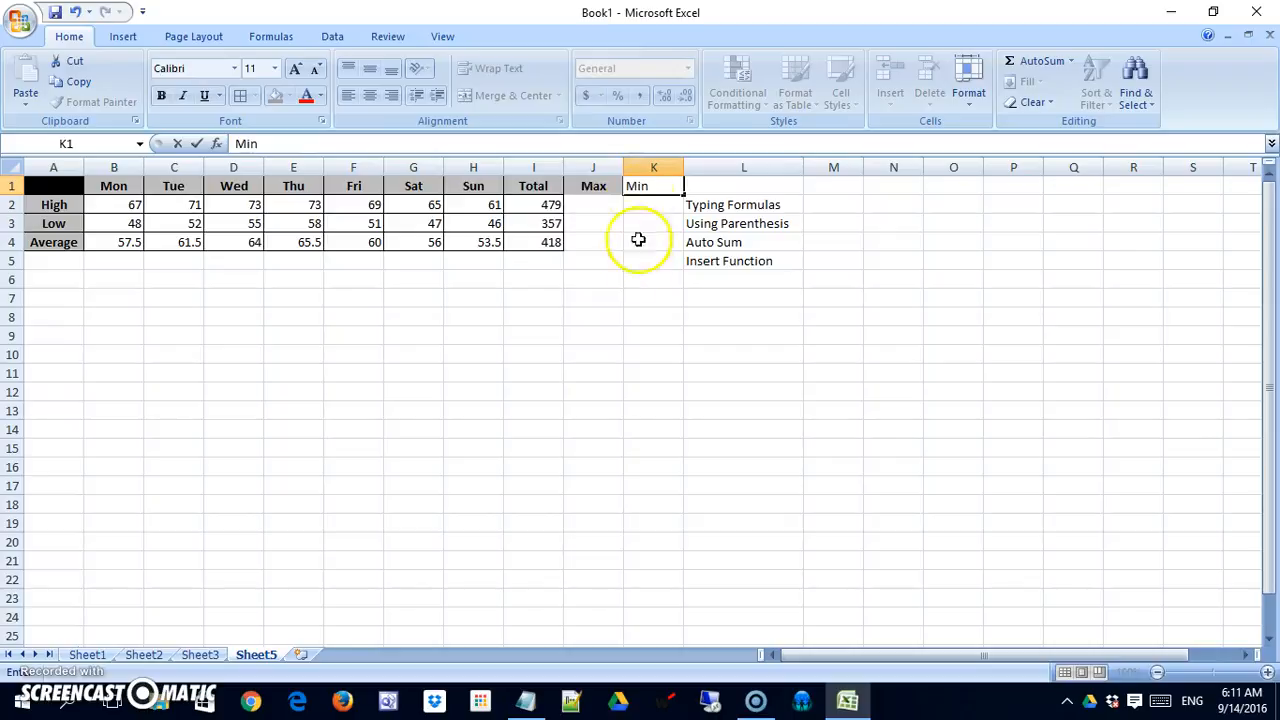
pyautogui.click(650, 278)
# Step: Copy the formatting of the Total column I1:I4 onto J1:K4 with Format Painter
pyautogui.moveTo(538, 188); pyautogui.dragTo(545, 240)
pyautogui.click(118, 101)
pyautogui.moveTo(600, 190); pyautogui.dragTo(654, 246)
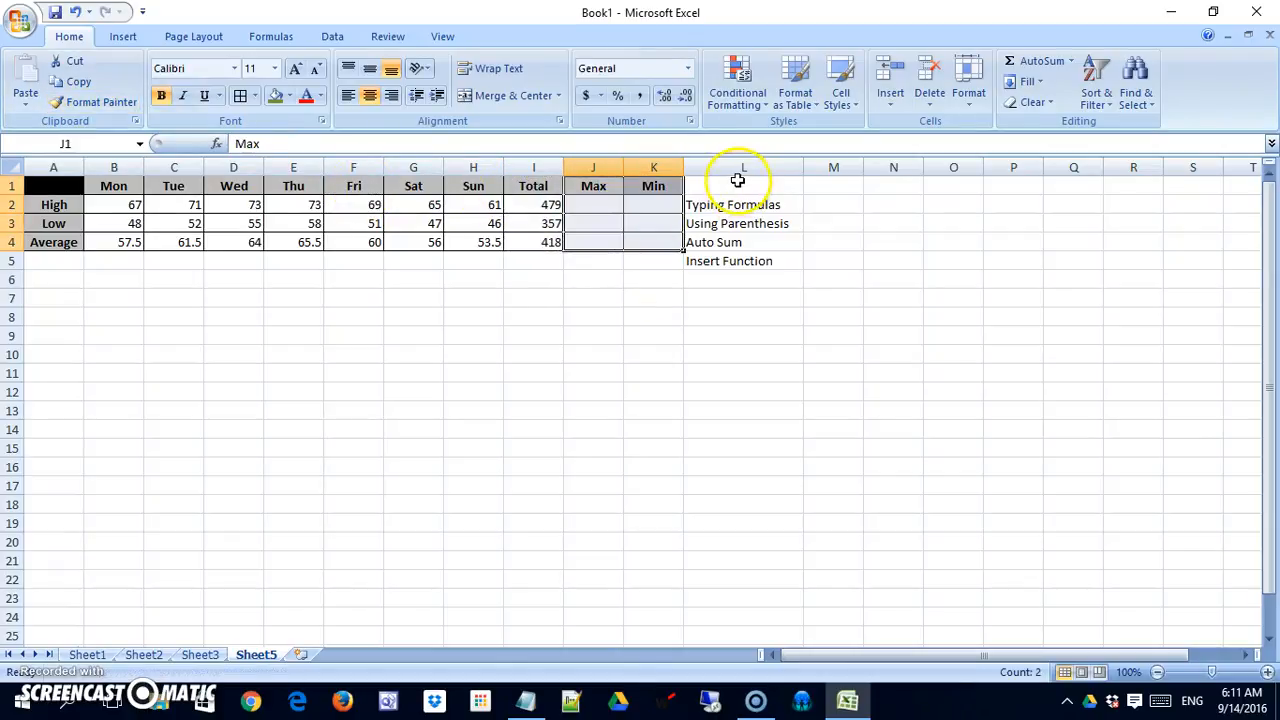
# Step: Move the topic list from L2:L5 to M2:M5, fitting column M to its text and narrowing column L
pyautogui.moveTo(737, 203); pyautogui.dragTo(834, 226)
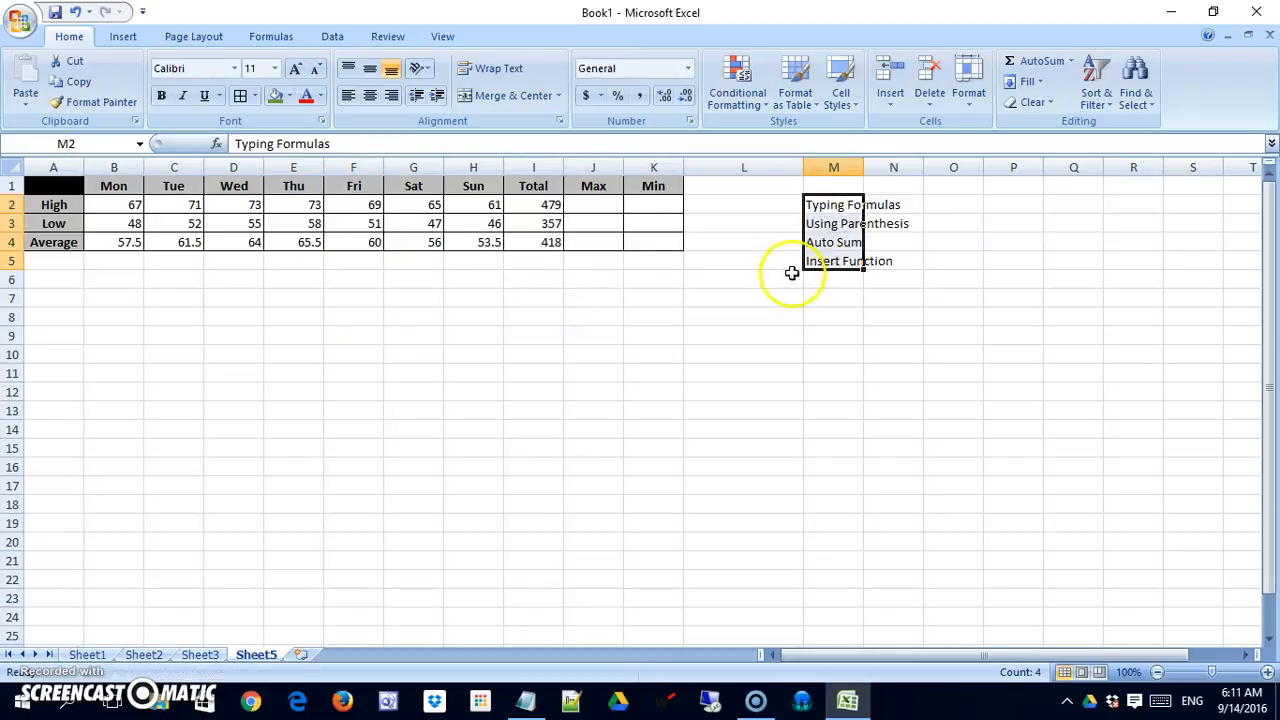
pyautogui.doubleClick(864, 167)
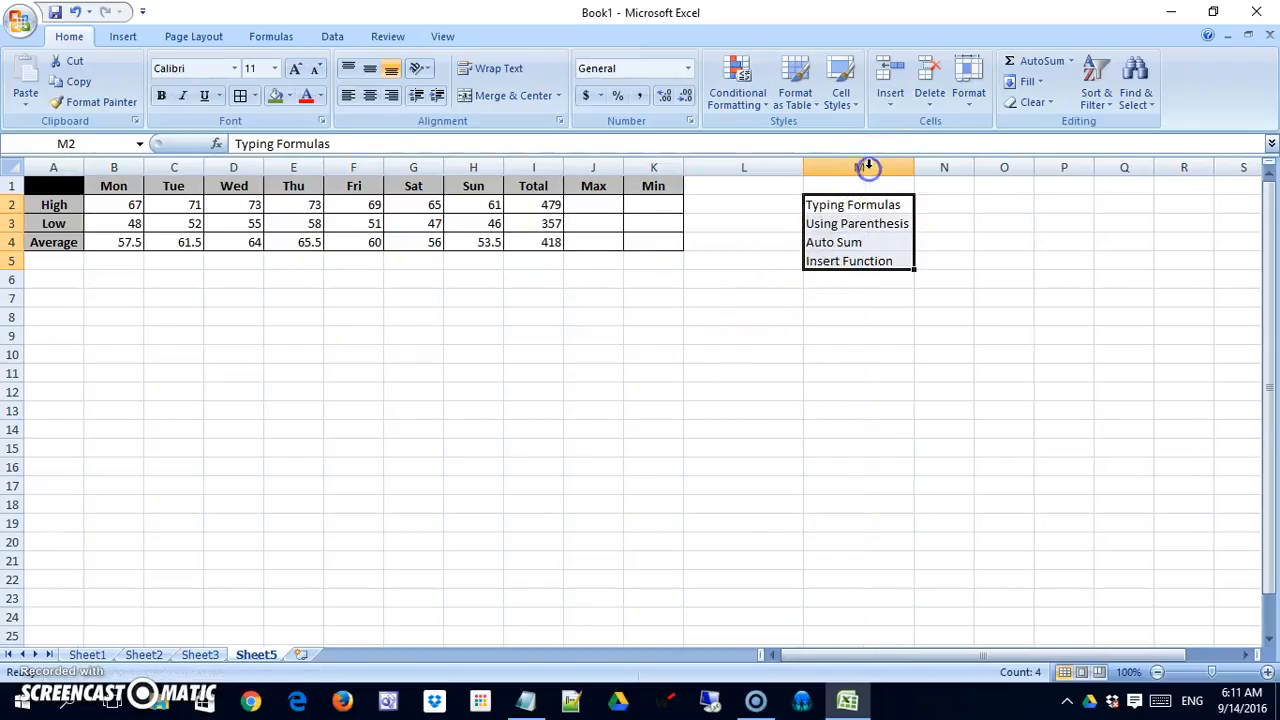
pyautogui.moveTo(805, 160); pyautogui.dragTo(747, 159)
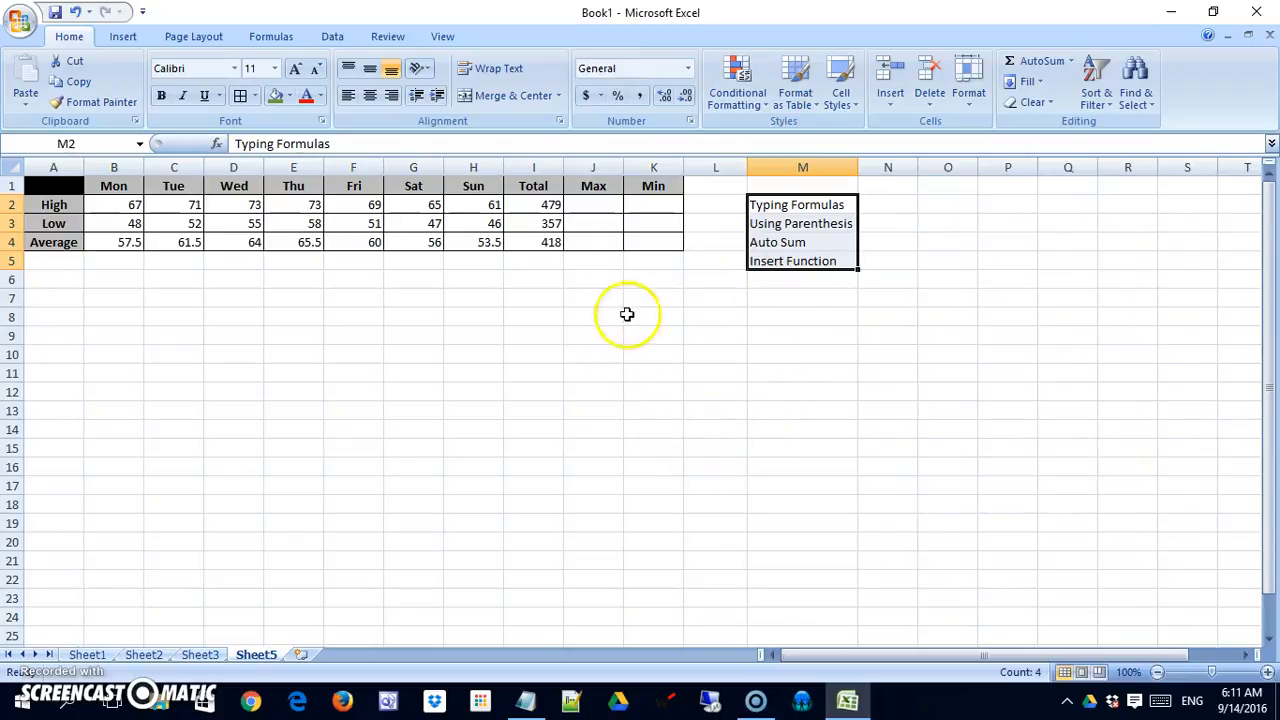
# Step: Open the Insert Function dialog for cell J2 and move the dialog higher on the sheet
pyautogui.click(603, 208)
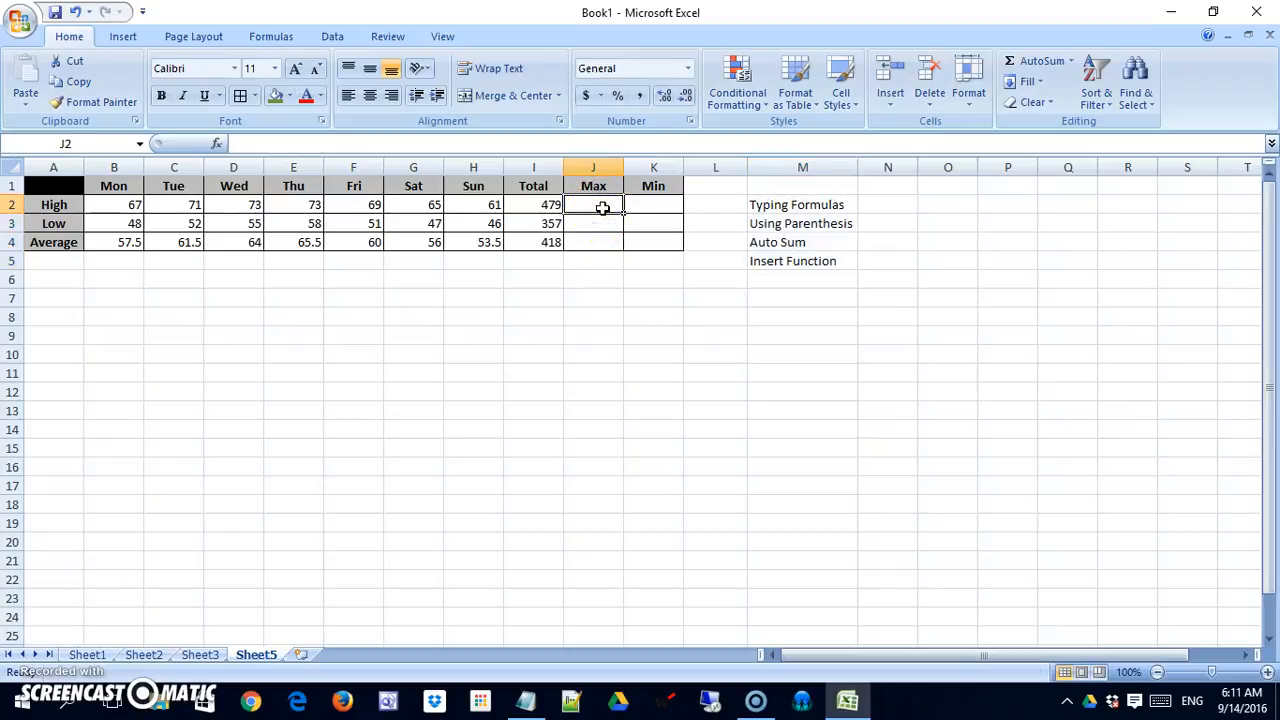
pyautogui.click(222, 147)
pyautogui.moveTo(731, 292); pyautogui.dragTo(707, 229)
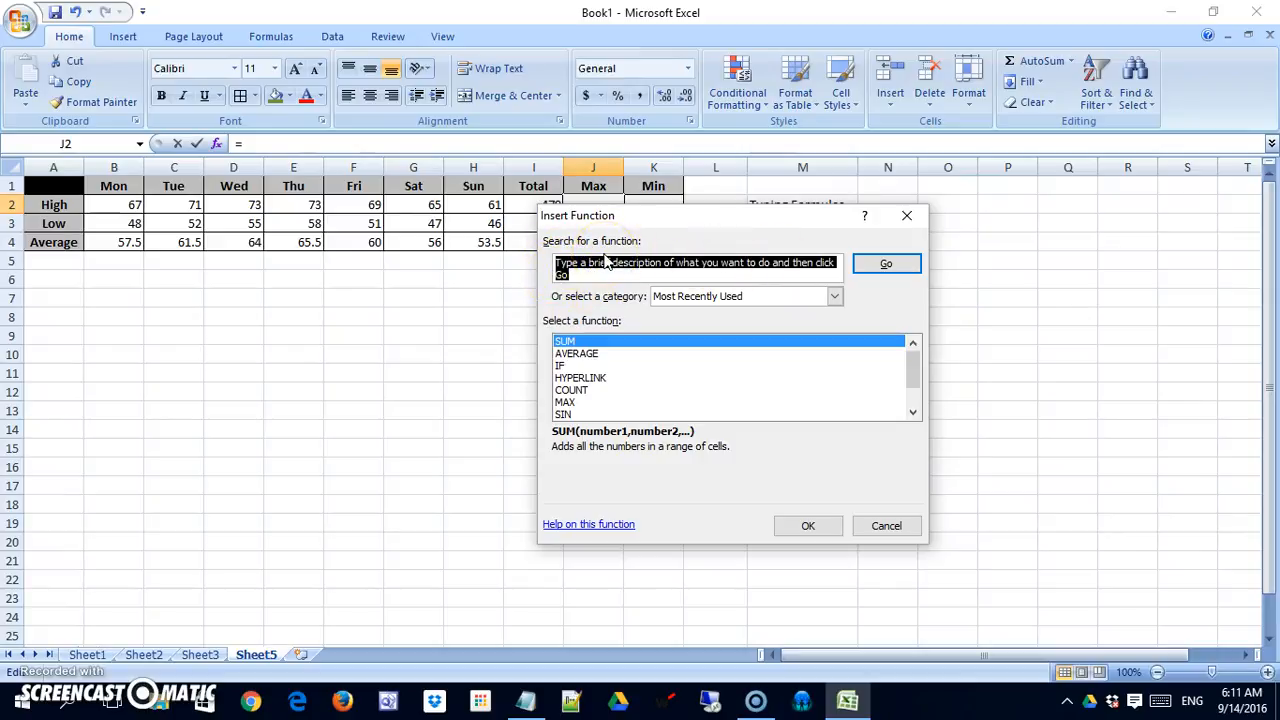
# Step: Examine the available function categories and the functions listed under All and Most Recently Used
pyautogui.click(834, 296)
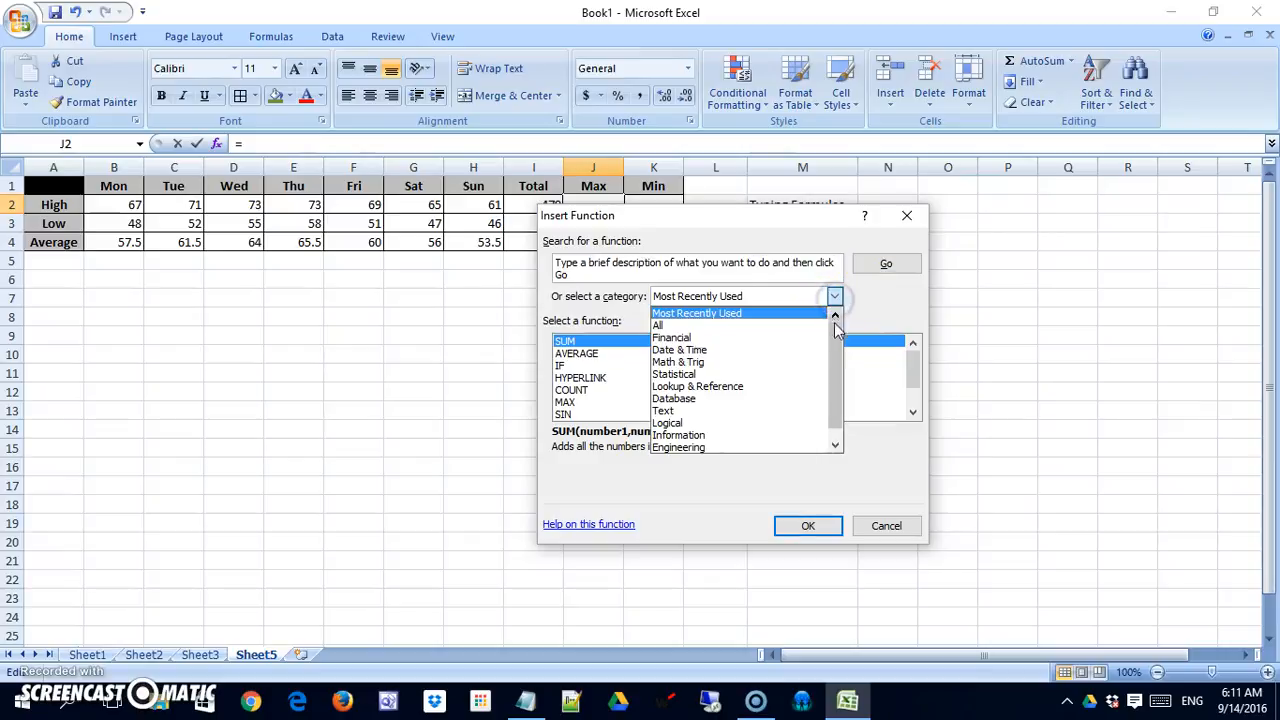
pyautogui.click(727, 316)
pyautogui.click(717, 325)
pyautogui.moveTo(913, 365)
pyautogui.mouseDown()
pyautogui.moveTo(911, 411)
pyautogui.moveTo(913, 358)
pyautogui.mouseUp()
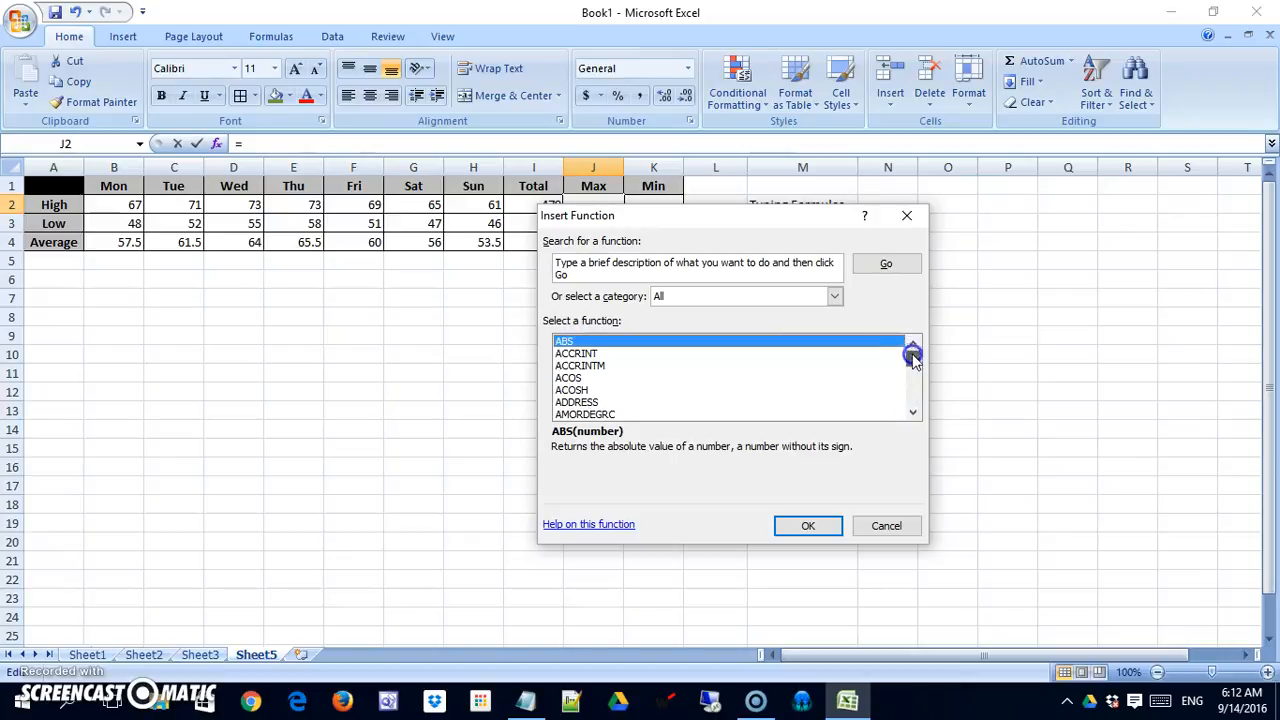
pyautogui.click(834, 296)
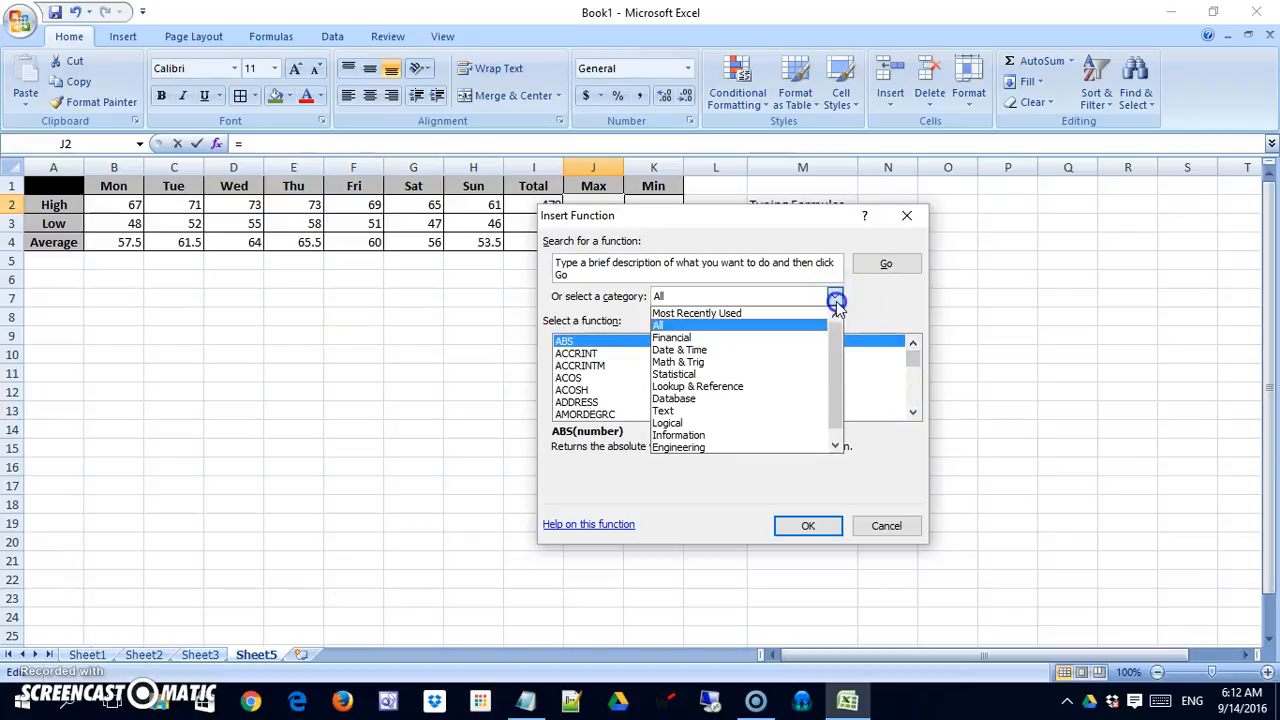
pyautogui.click(773, 316)
pyautogui.click(908, 370)
pyautogui.moveTo(908, 370)
pyautogui.mouseDown()
pyautogui.moveTo(908, 394)
pyautogui.moveTo(918, 360)
pyautogui.mouseUp()
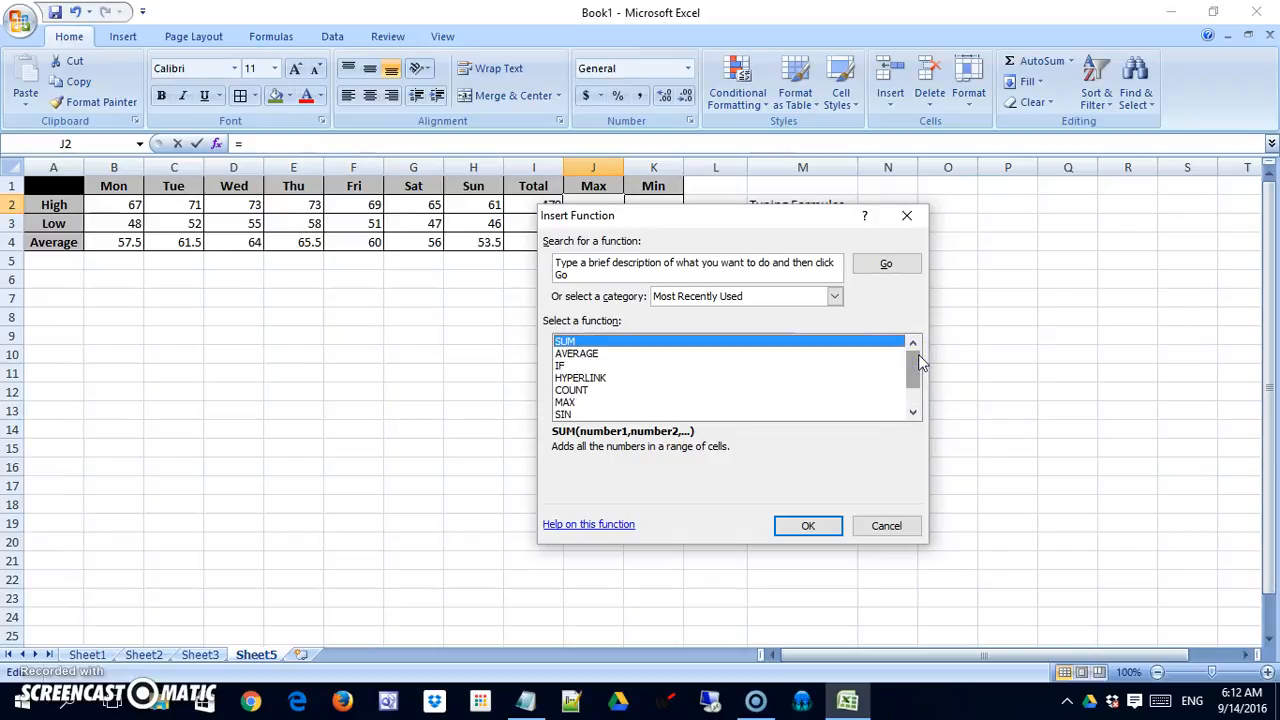
pyautogui.click(835, 296)
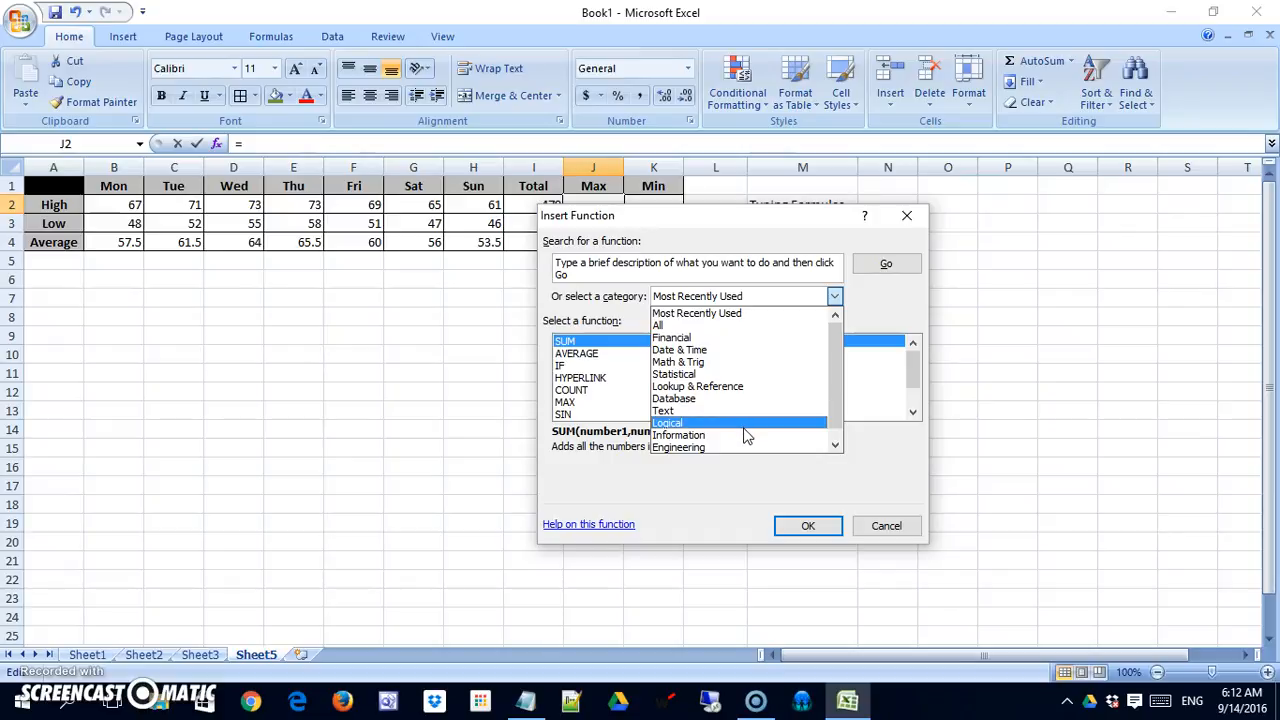
pyautogui.click(806, 296)
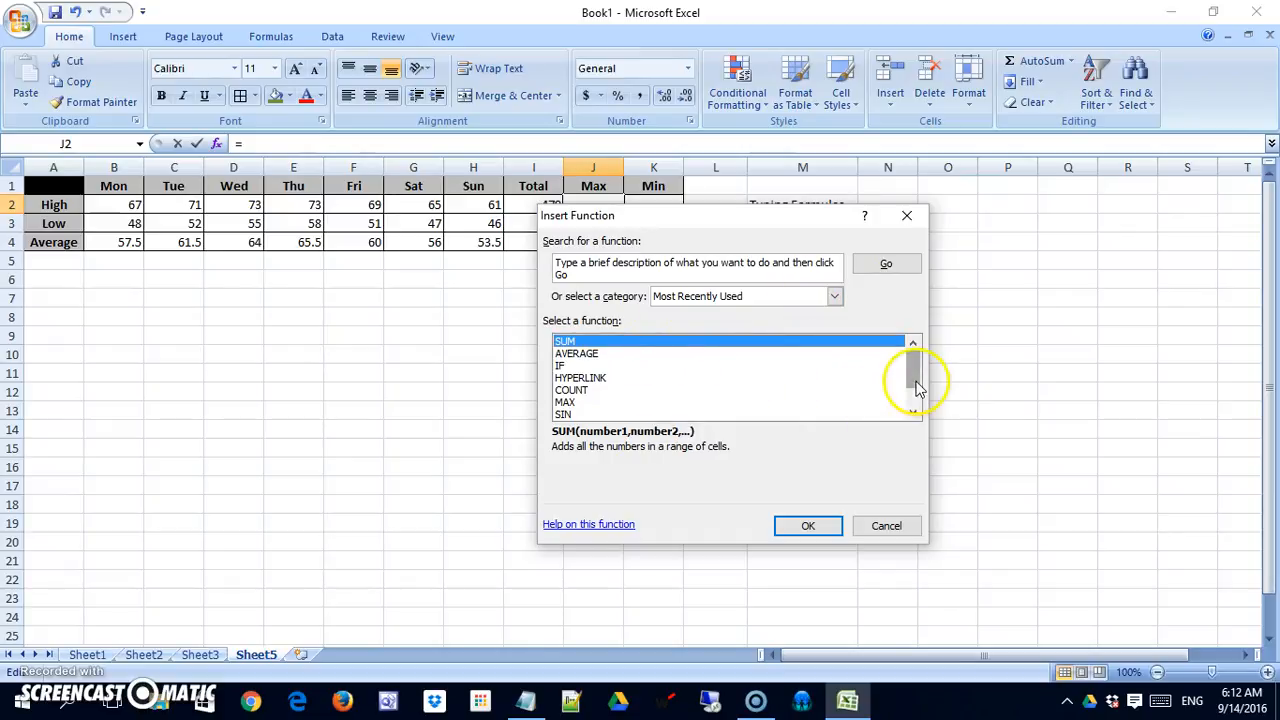
pyautogui.moveTo(916, 382); pyautogui.dragTo(916, 415)
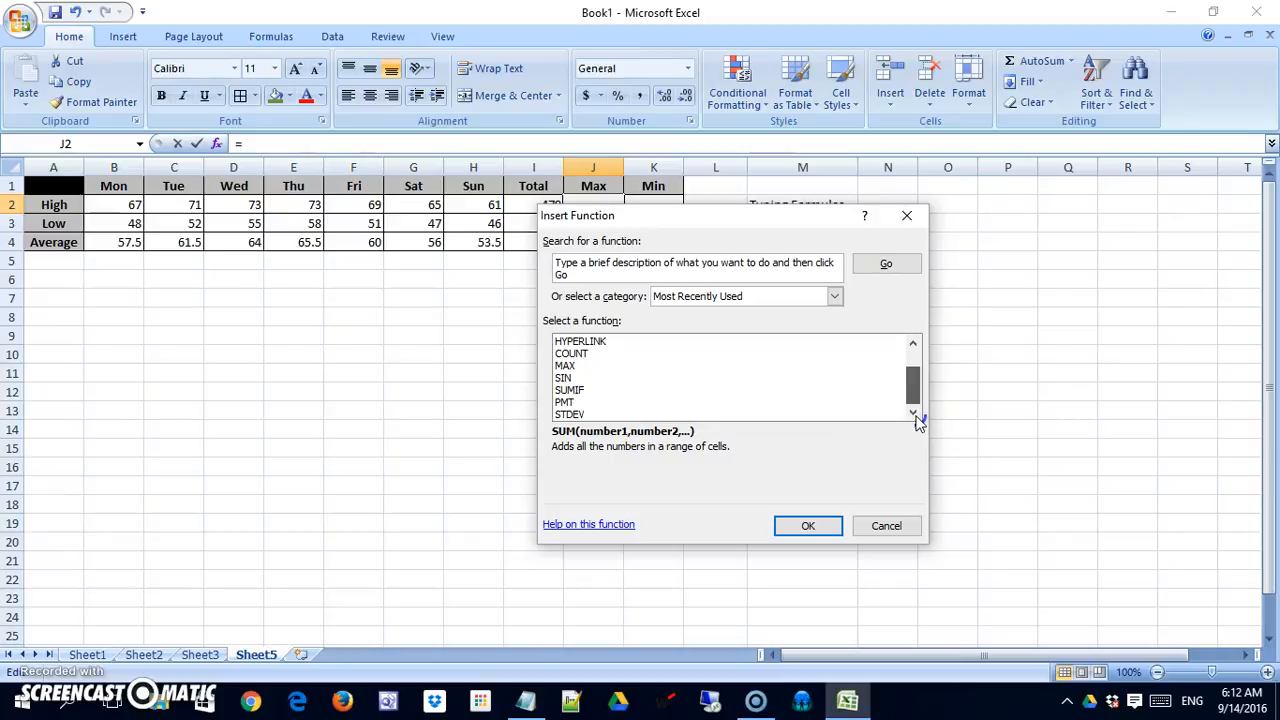
pyautogui.moveTo(916, 404); pyautogui.dragTo(916, 383)
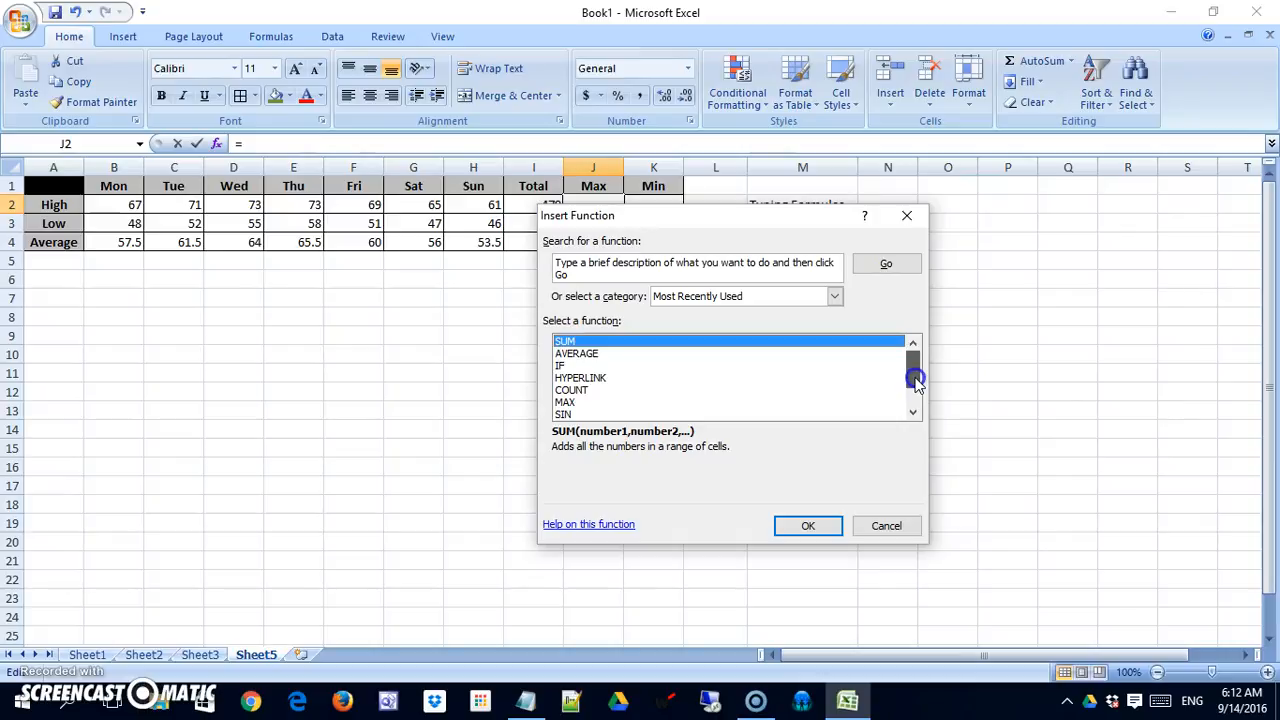
# Step: Replace the function search text with "maximum" and run the search
pyautogui.click(769, 264)
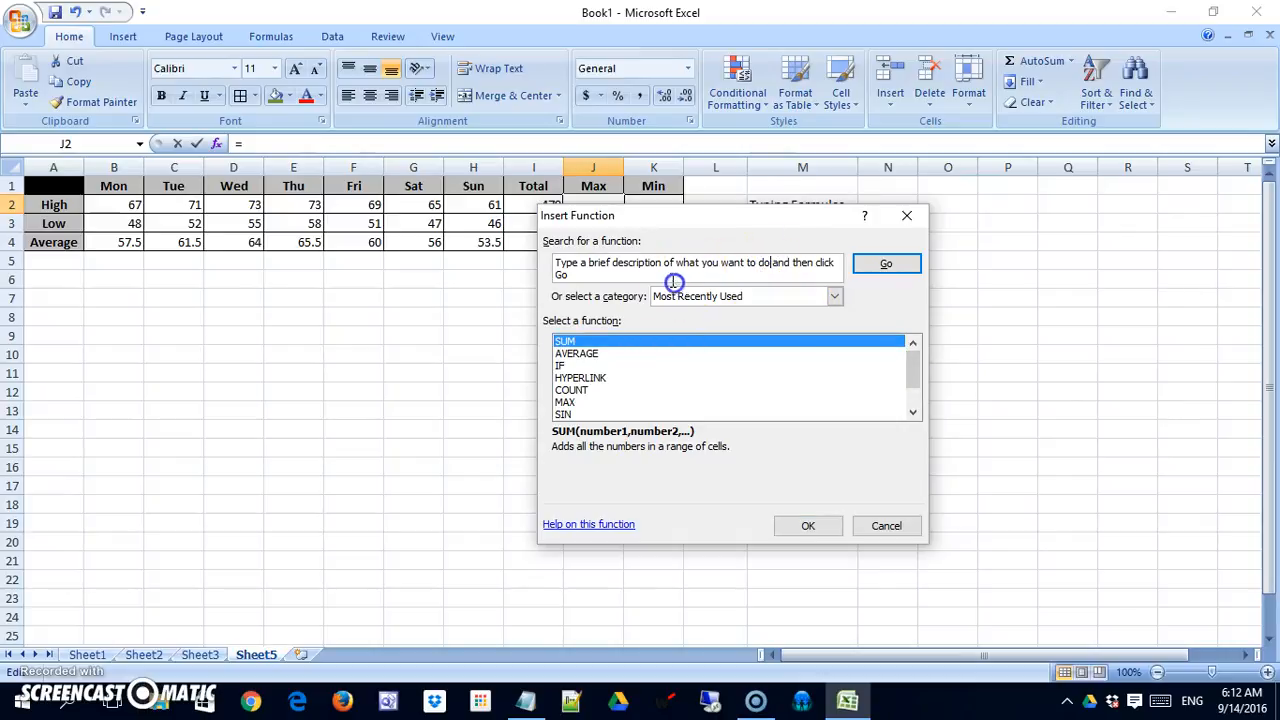
pyautogui.moveTo(667, 280); pyautogui.dragTo(583, 243)
pyautogui.write('maximum')
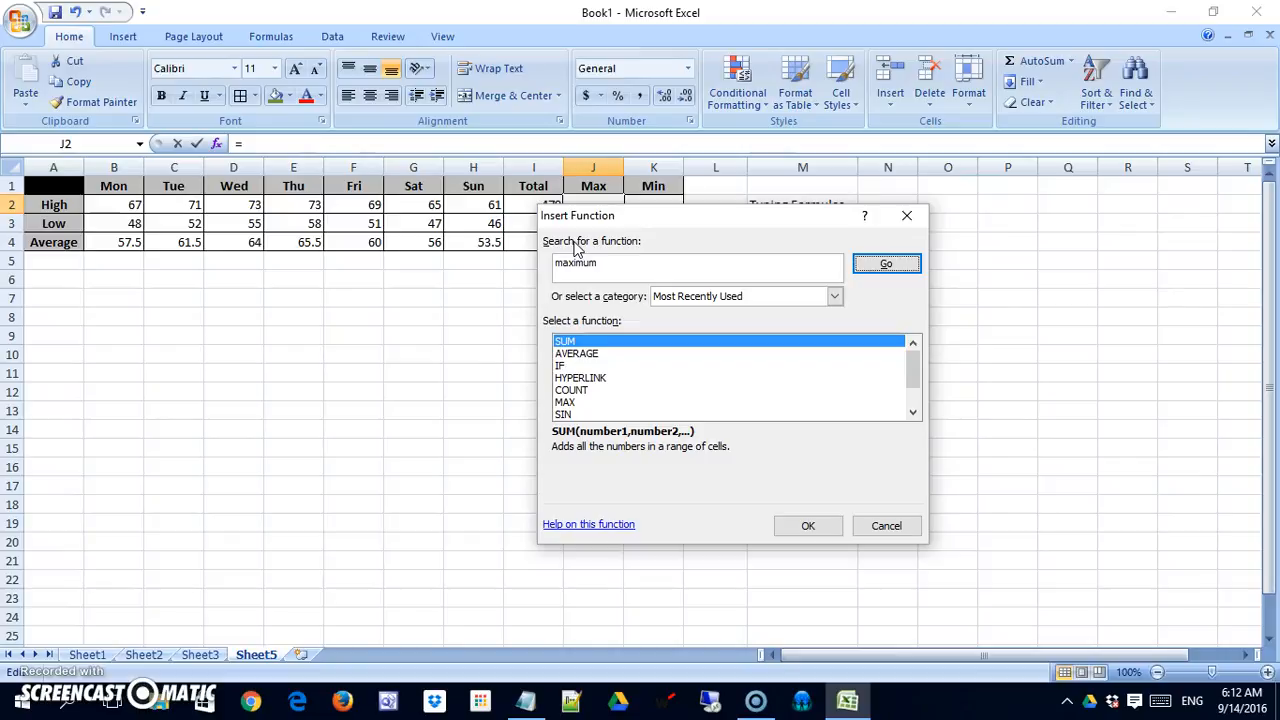
pyautogui.click(883, 264)
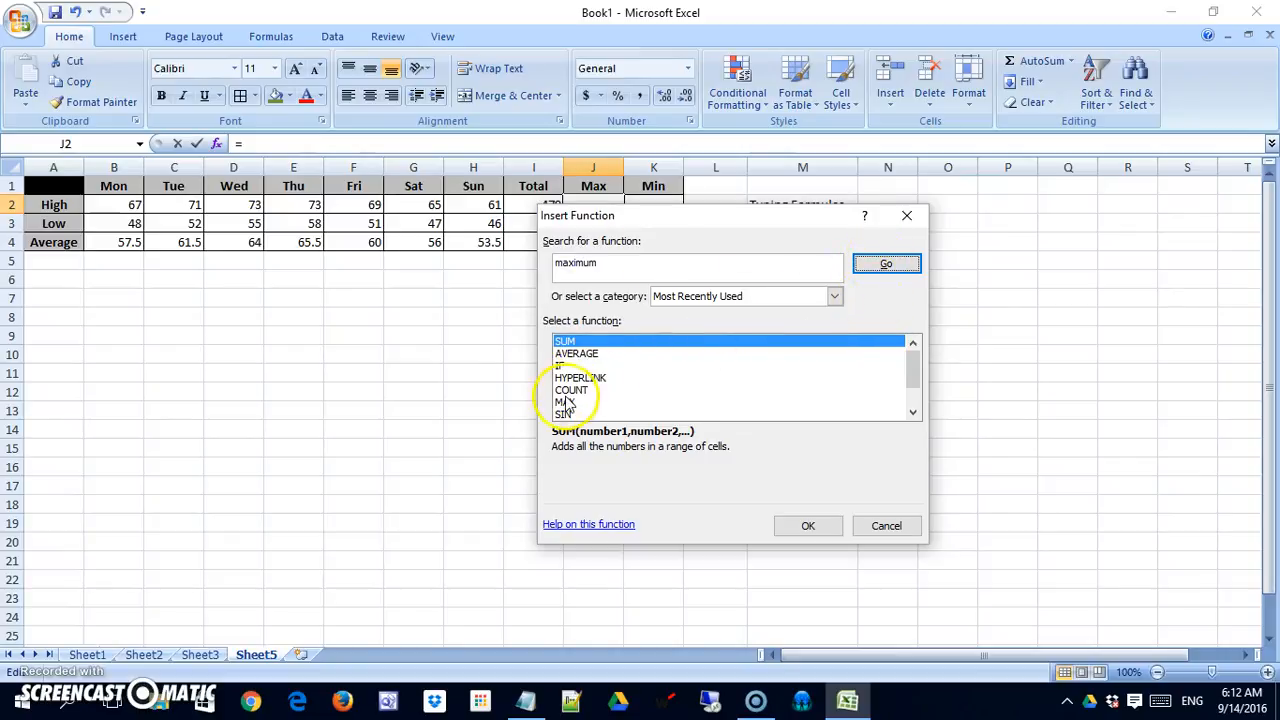
# Step: Compare the descriptions of MAX and DMAX, select MAX and open its help topic
pyautogui.click(567, 353)
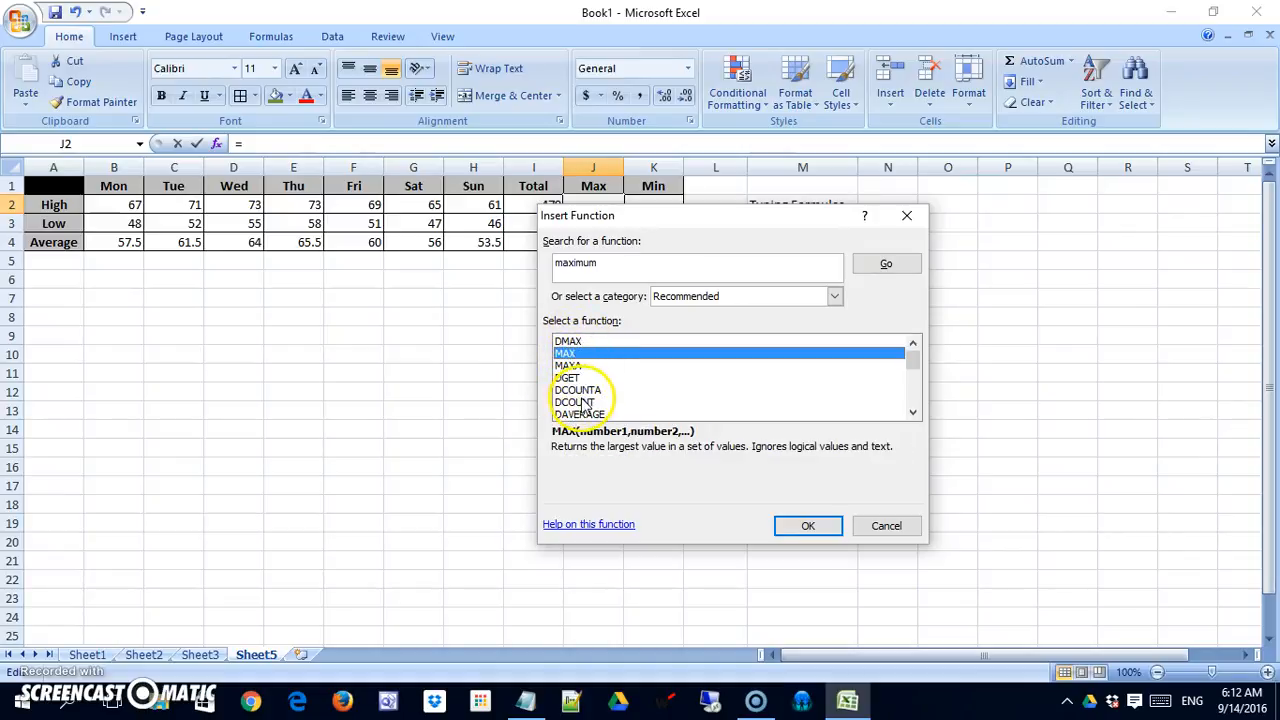
pyautogui.click(577, 343)
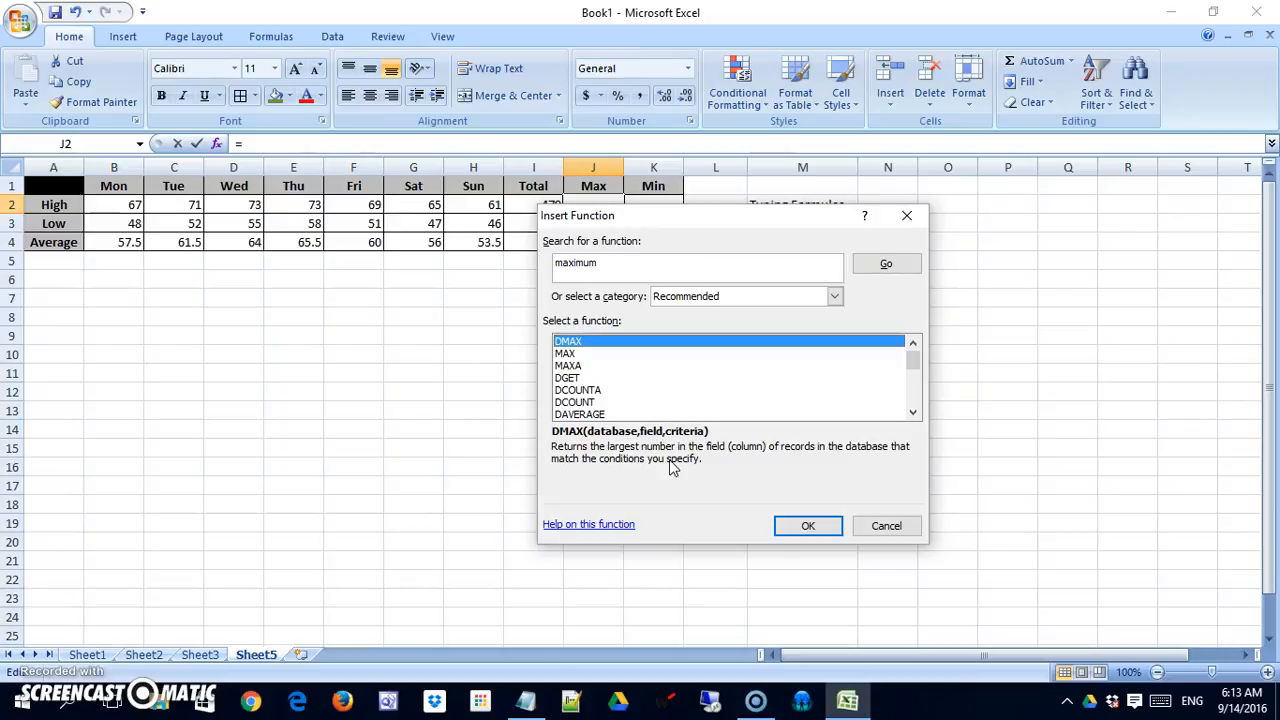
pyautogui.click(566, 354)
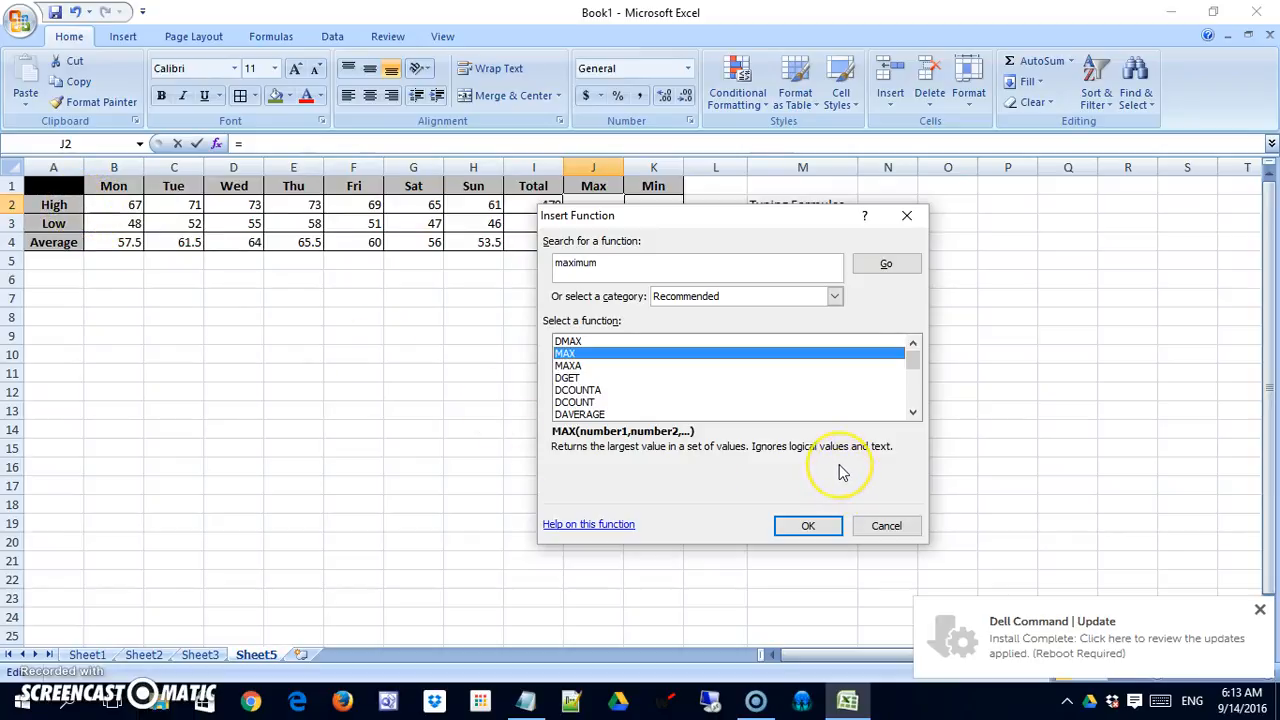
pyautogui.click(557, 525)
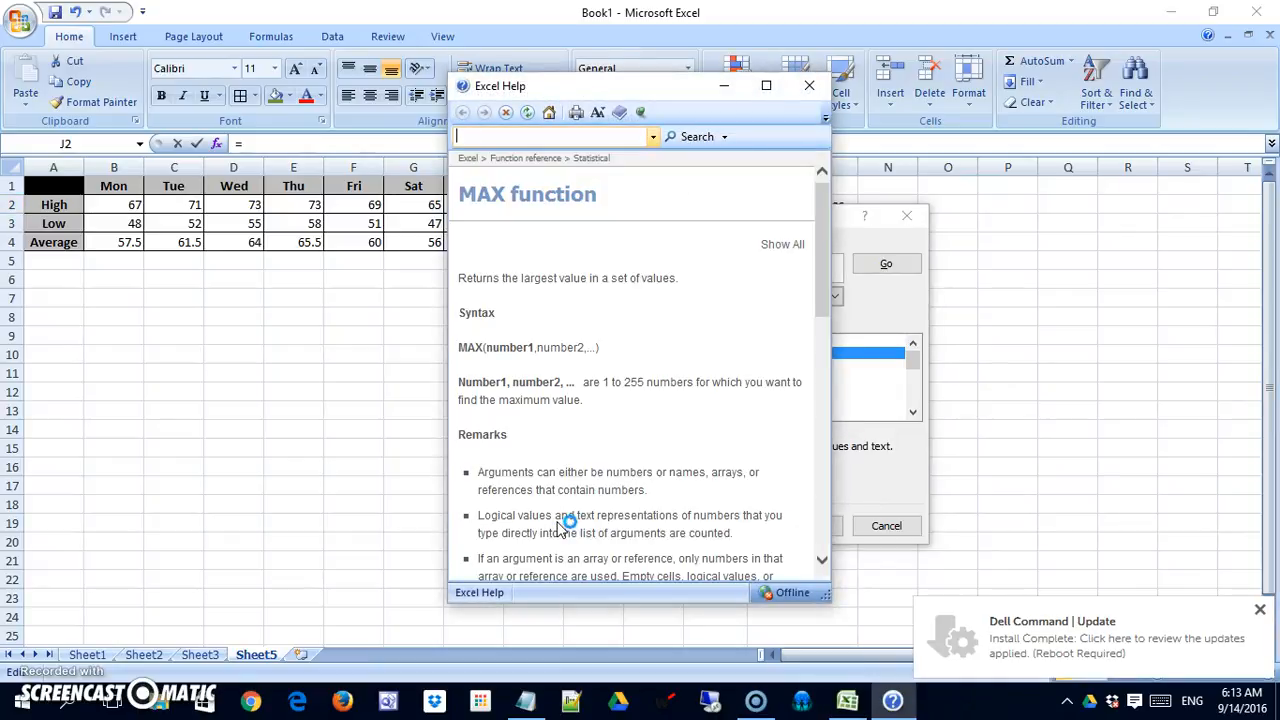
# Step: Insert the MAX function in J2 for the range B2:H2 and copy the formula down to J3
pyautogui.moveTo(828, 263); pyautogui.dragTo(831, 209)
pyautogui.click(812, 86)
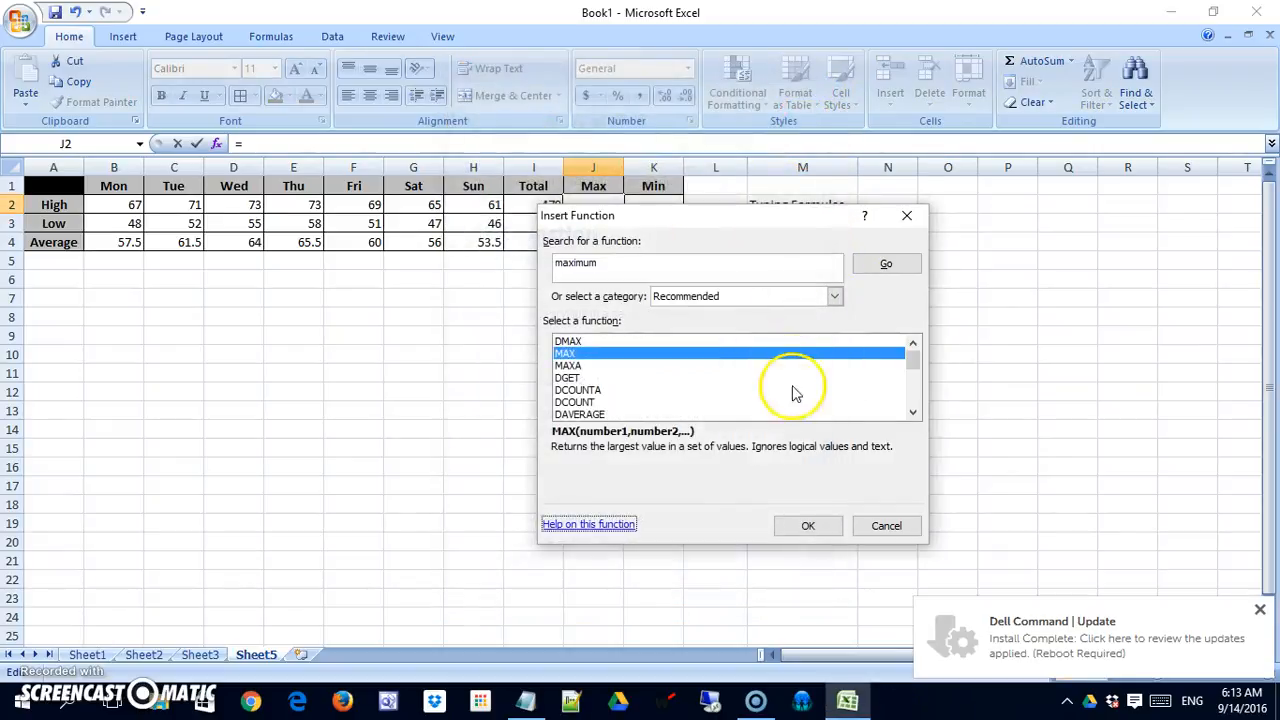
pyautogui.click(806, 527)
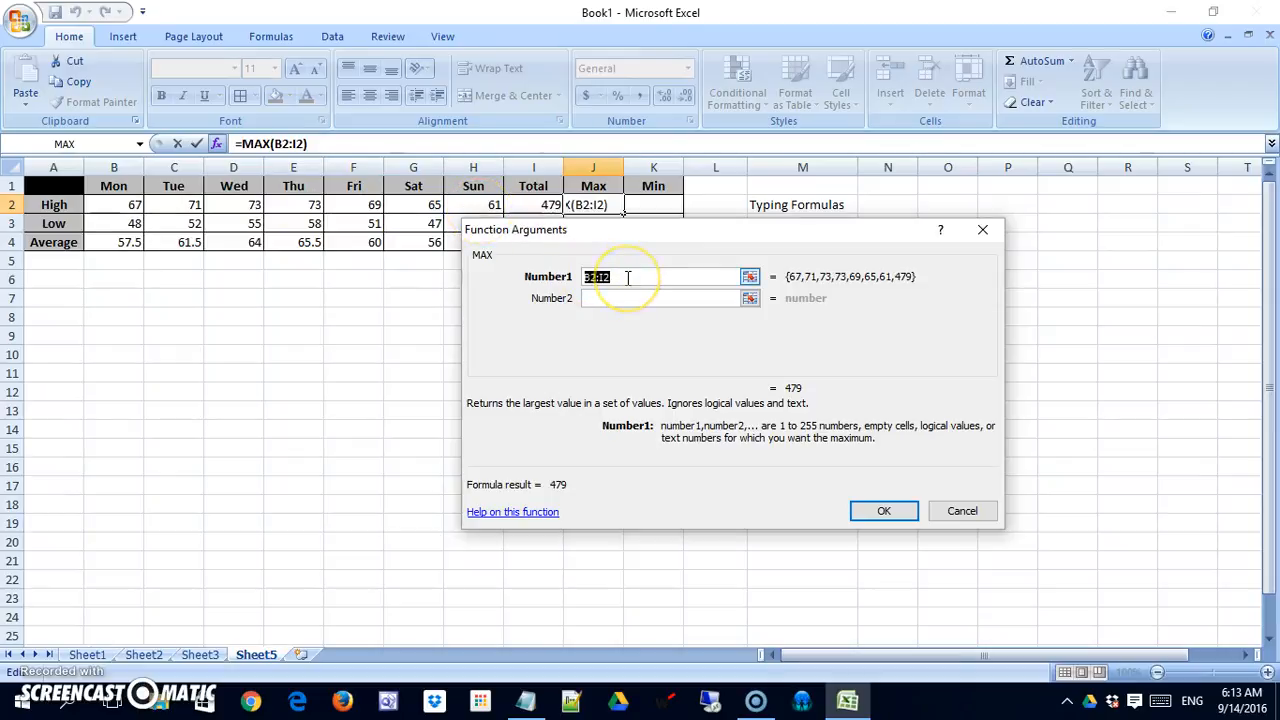
pyautogui.moveTo(129, 205); pyautogui.dragTo(496, 209)
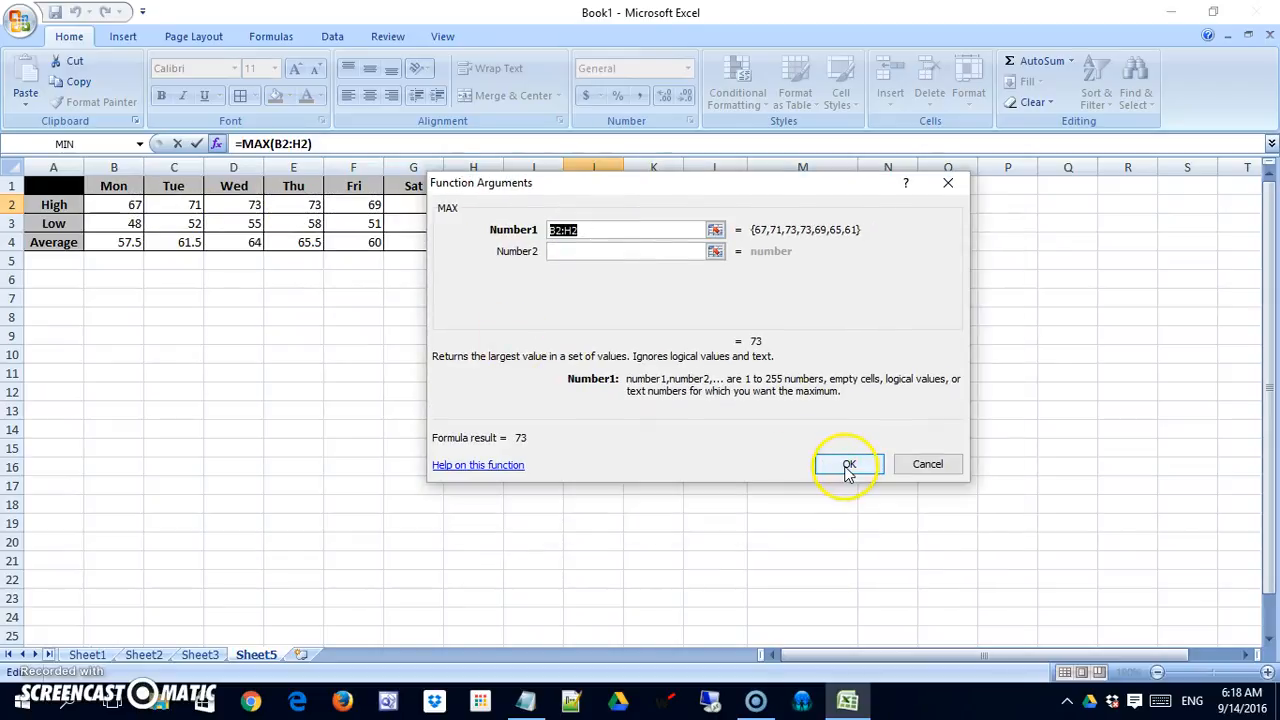
pyautogui.click(845, 464)
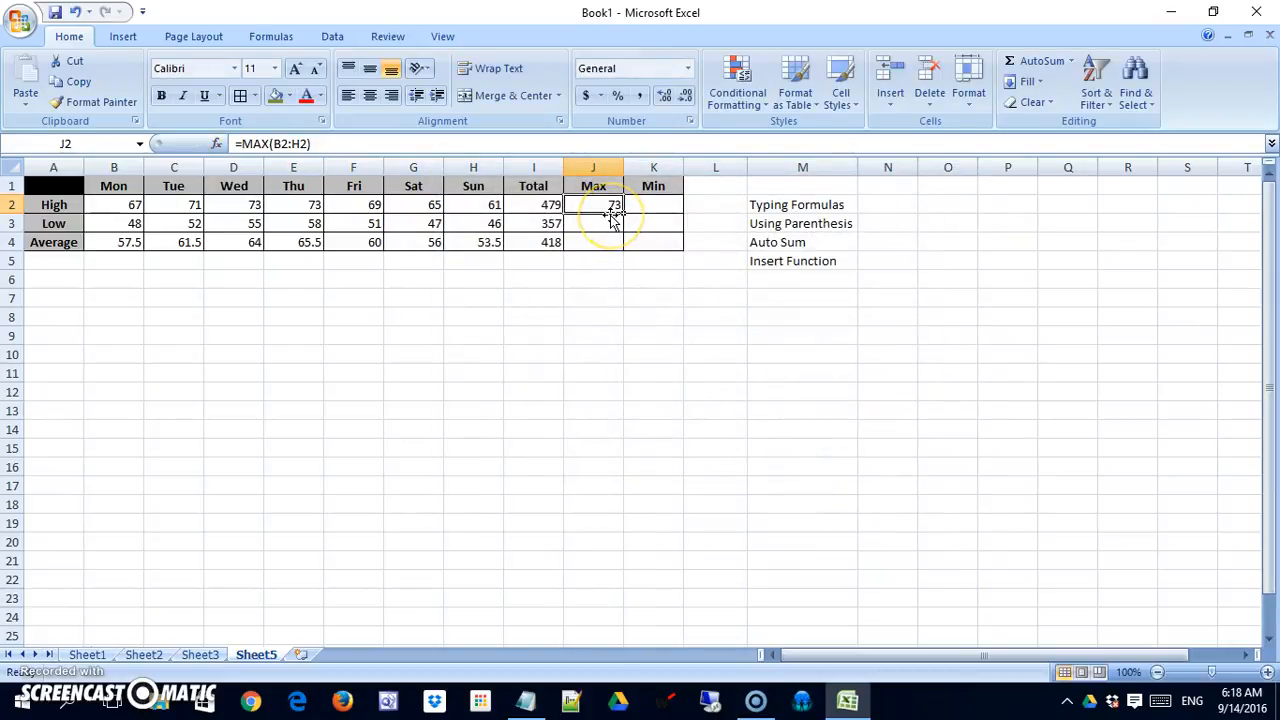
pyautogui.moveTo(621, 211); pyautogui.dragTo(622, 234)
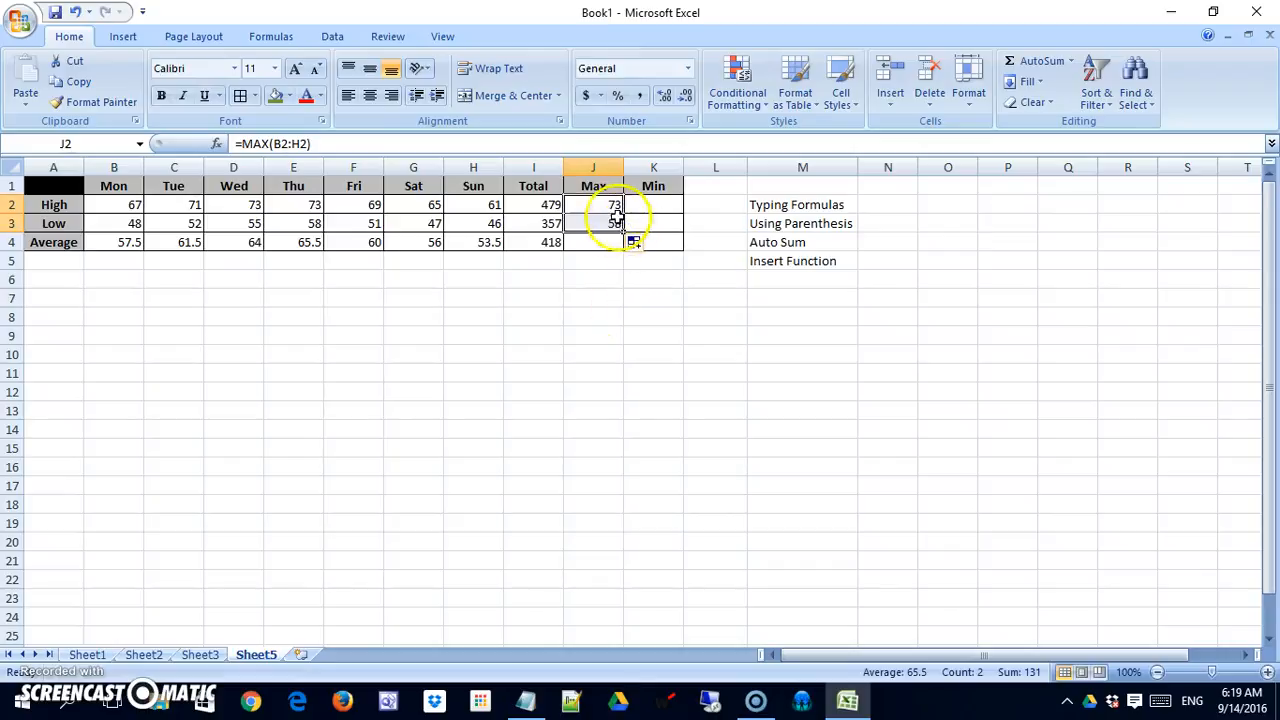
pyautogui.click(613, 223)
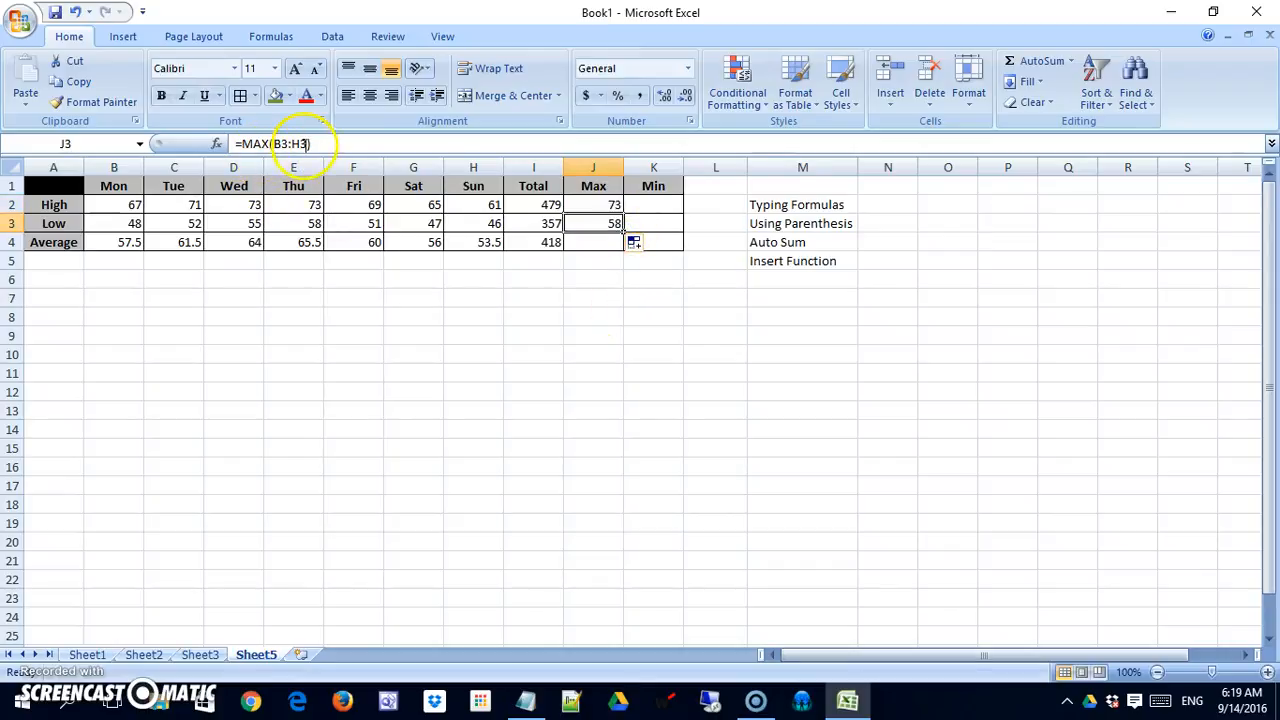
# Step: Search the function list for "minimum" for cell K2 and choose the MIN function
pyautogui.click(651, 205)
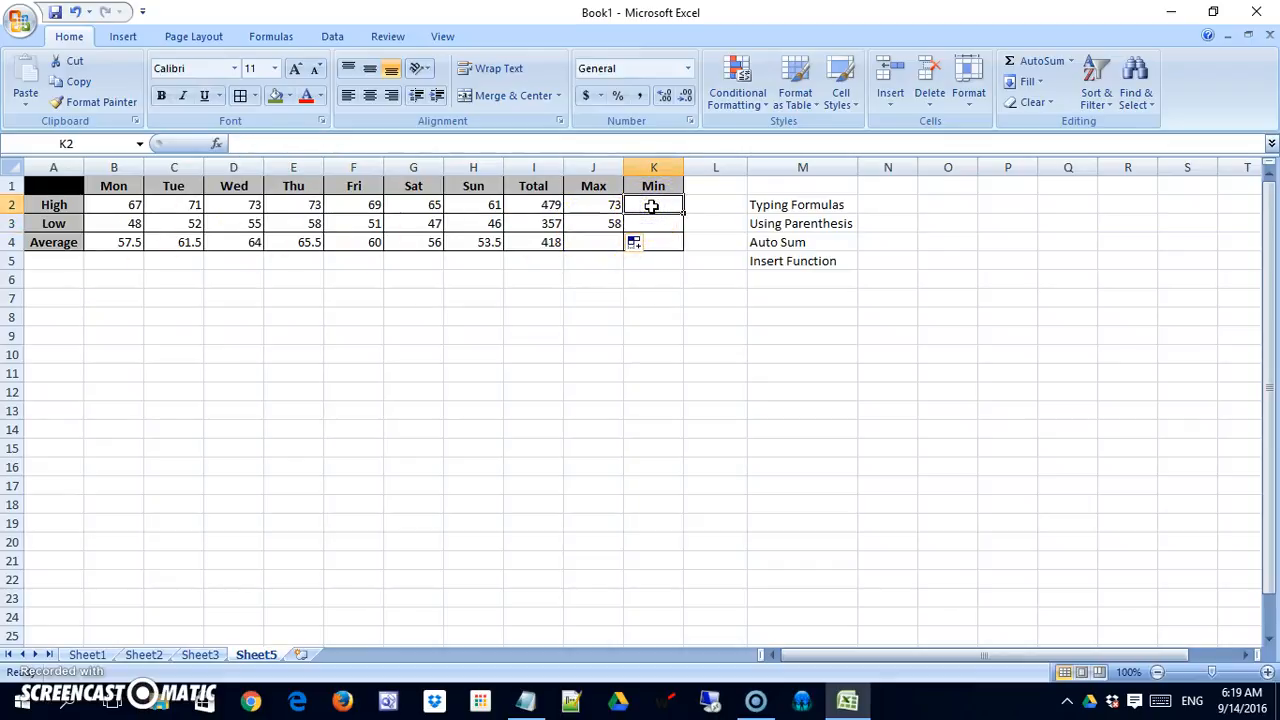
pyautogui.click(218, 144)
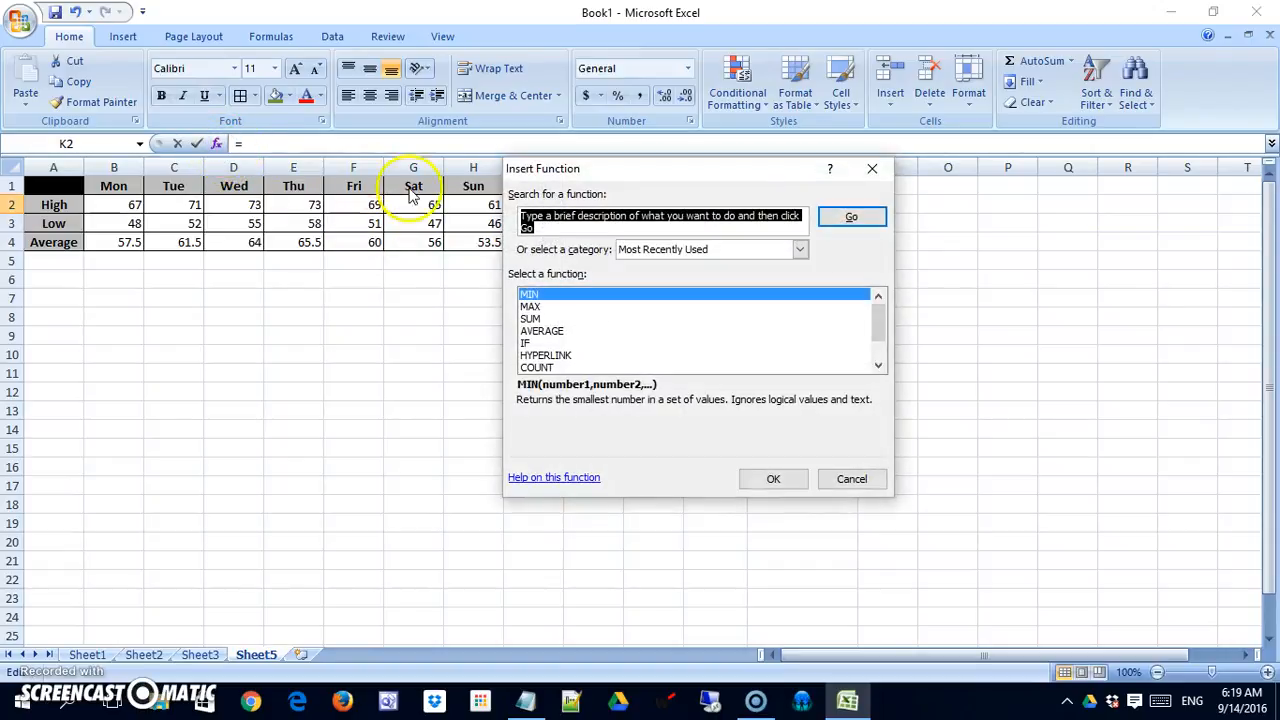
pyautogui.write('minimum')
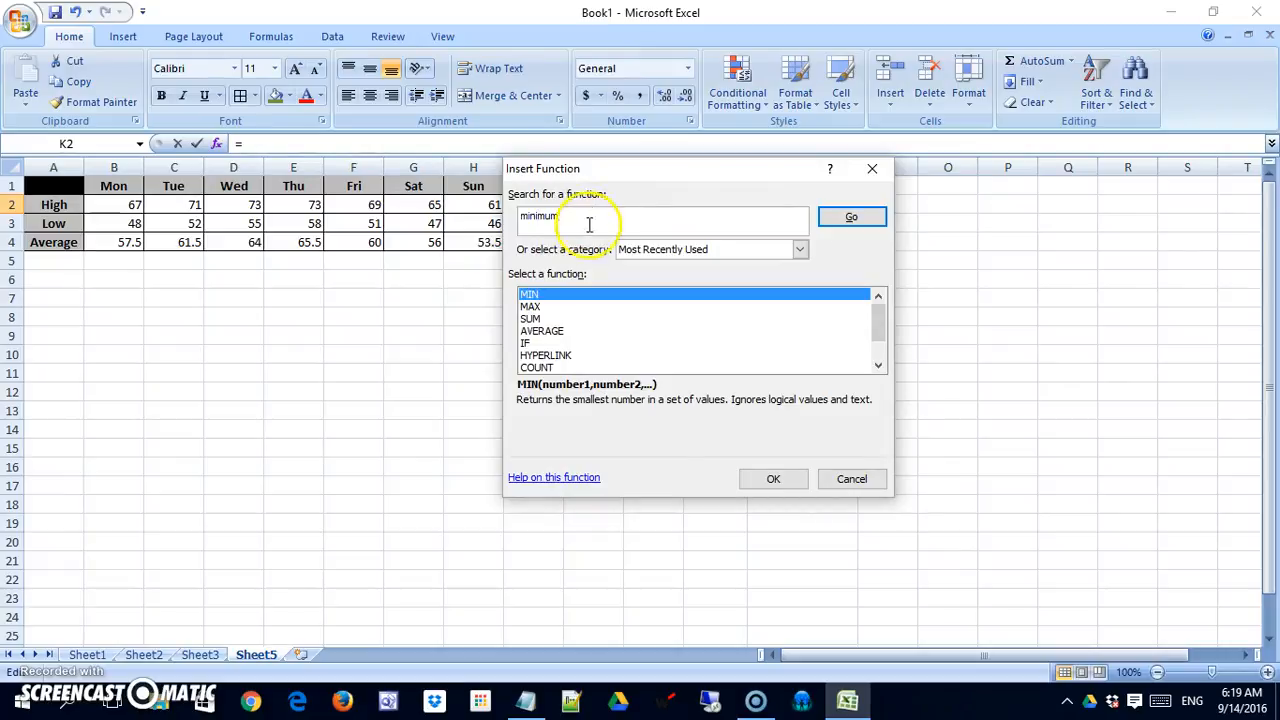
pyautogui.click(851, 225)
pyautogui.click(530, 297)
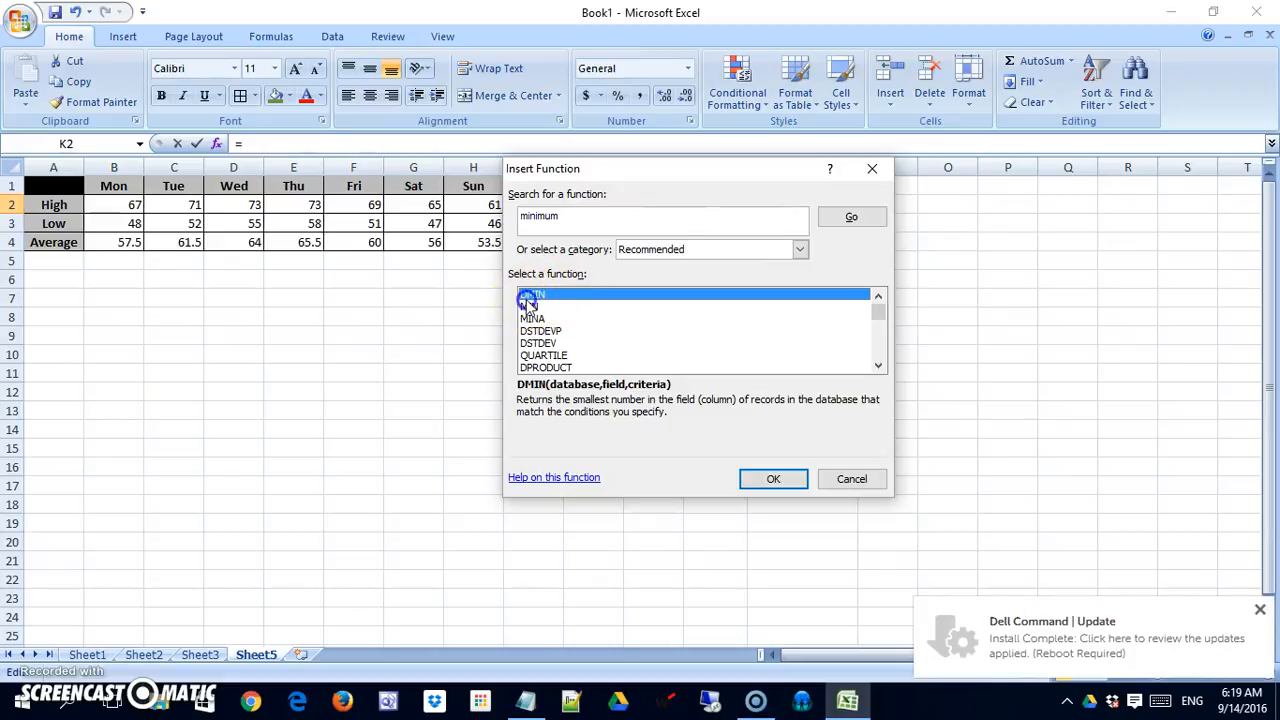
pyautogui.click(530, 306)
pyautogui.click(757, 478)
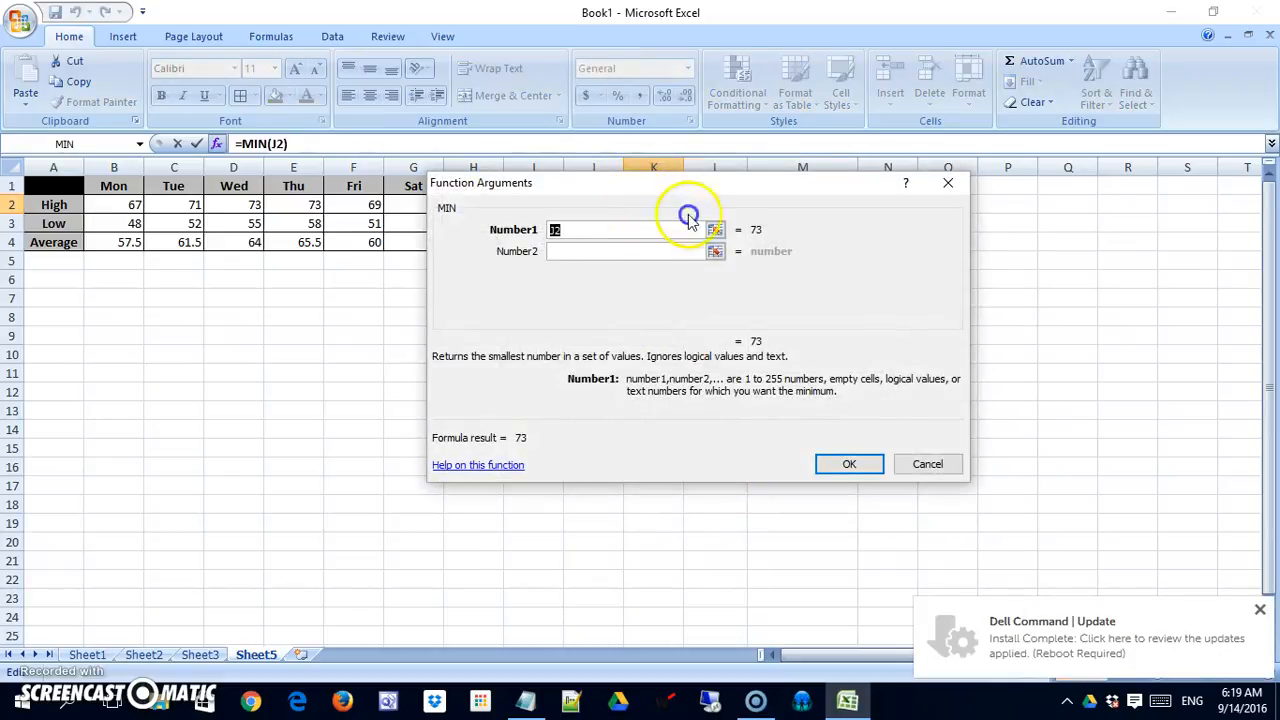
# Step: Set the MIN arguments to B2:H2 for Number1 and B4:H4 for Number2, and insert the formula
pyautogui.moveTo(639, 189); pyautogui.dragTo(771, 249)
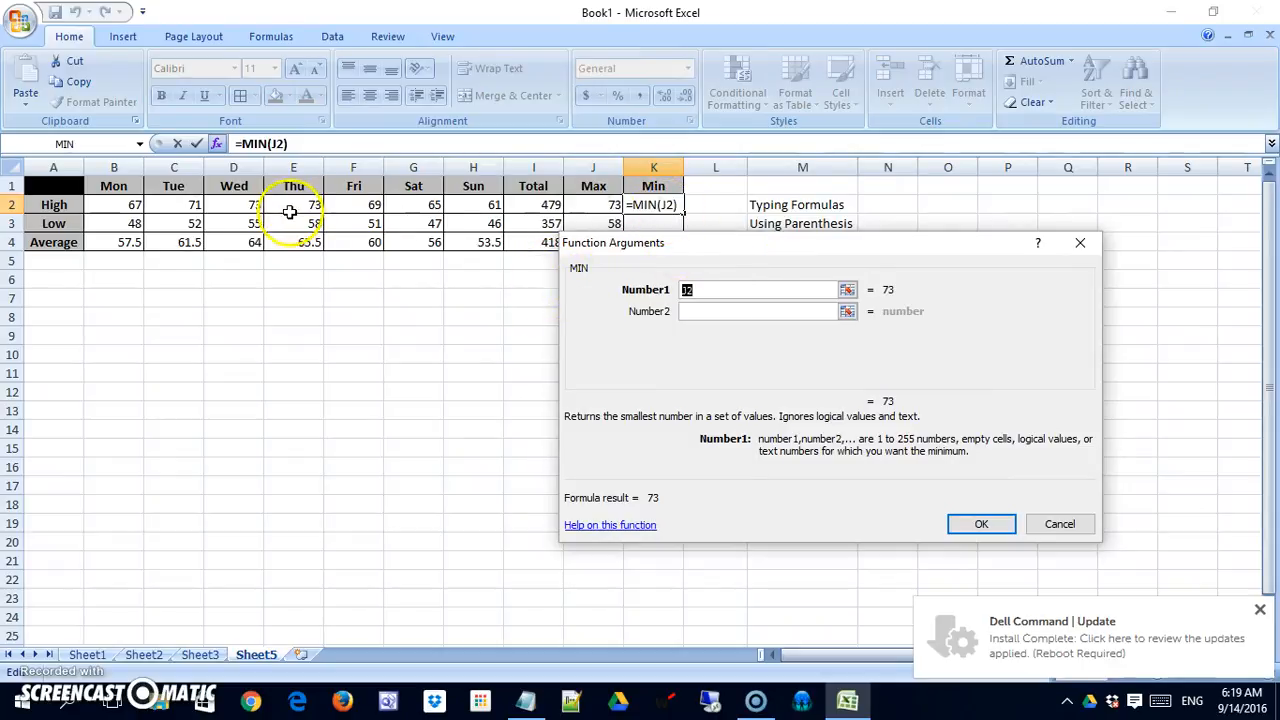
pyautogui.moveTo(128, 207); pyautogui.dragTo(460, 209)
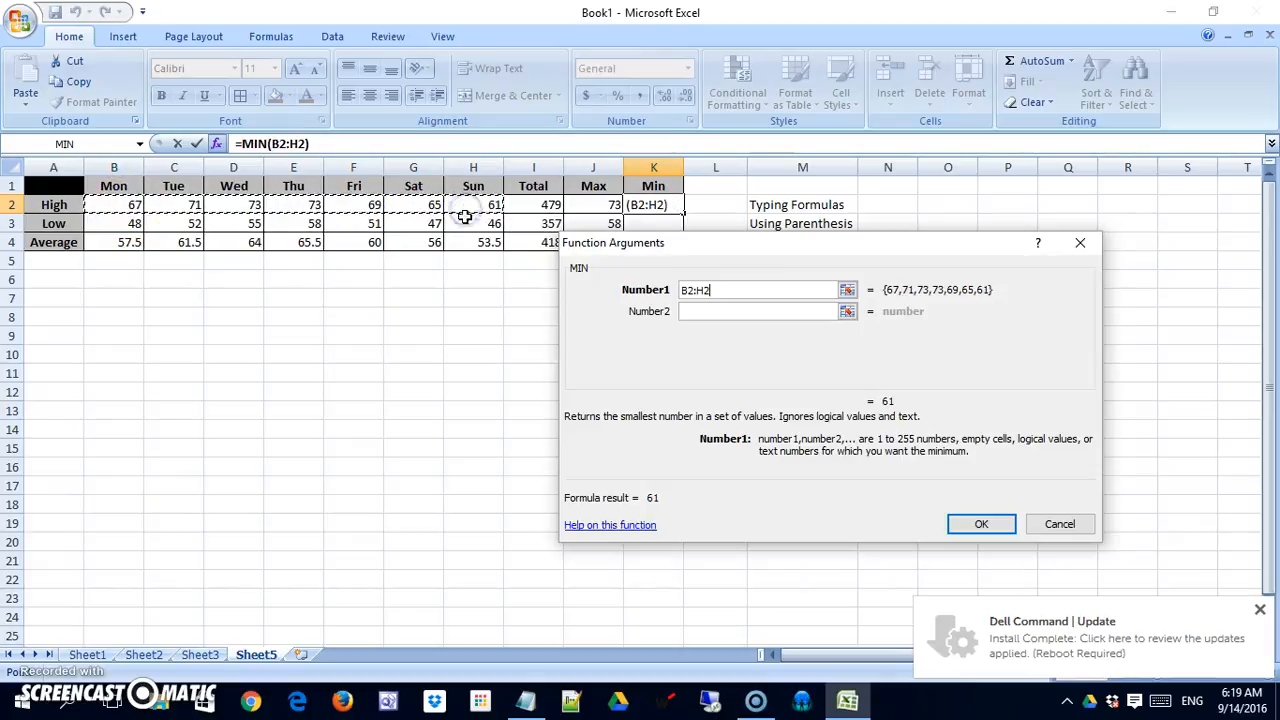
pyautogui.click(718, 311)
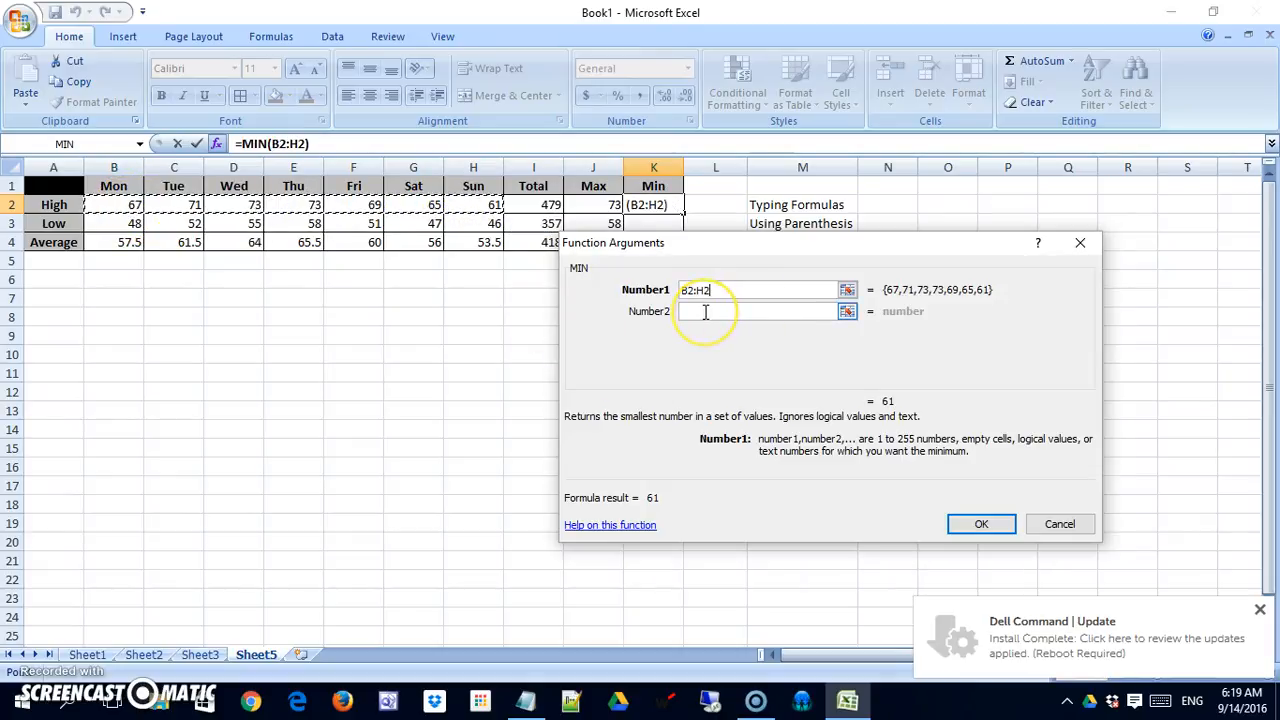
pyautogui.click(705, 312)
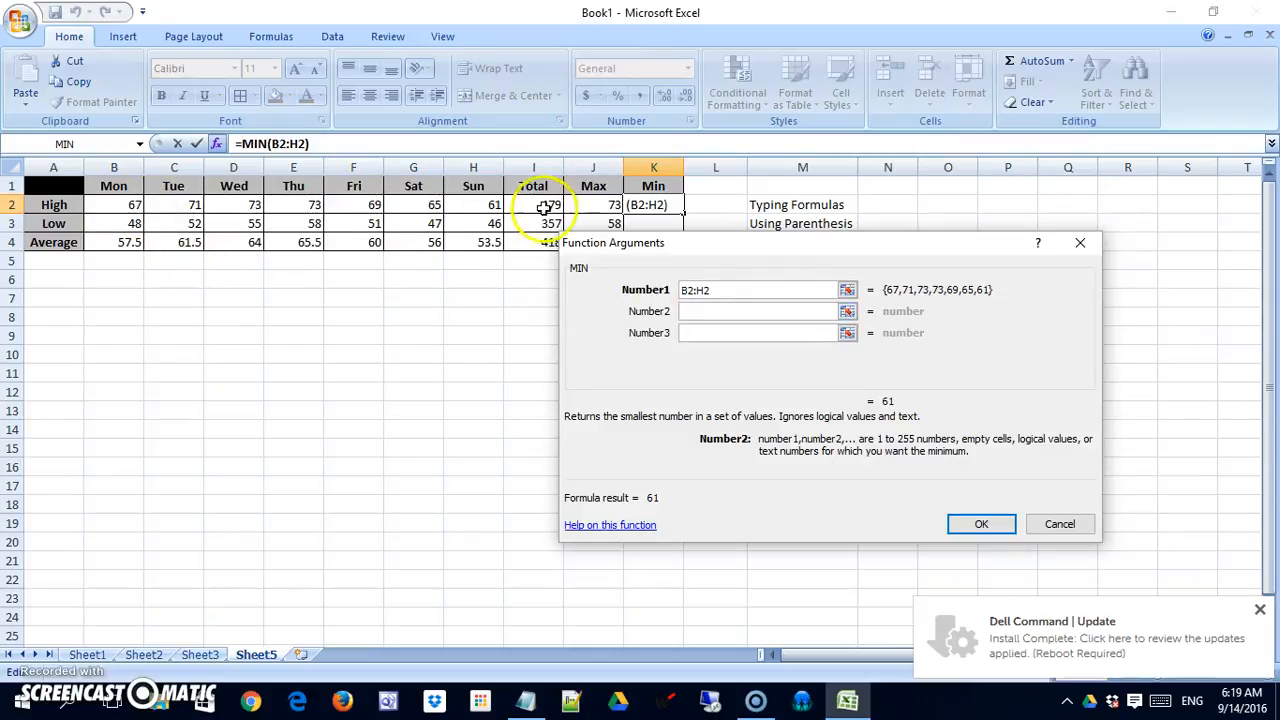
pyautogui.moveTo(136, 242); pyautogui.dragTo(483, 243)
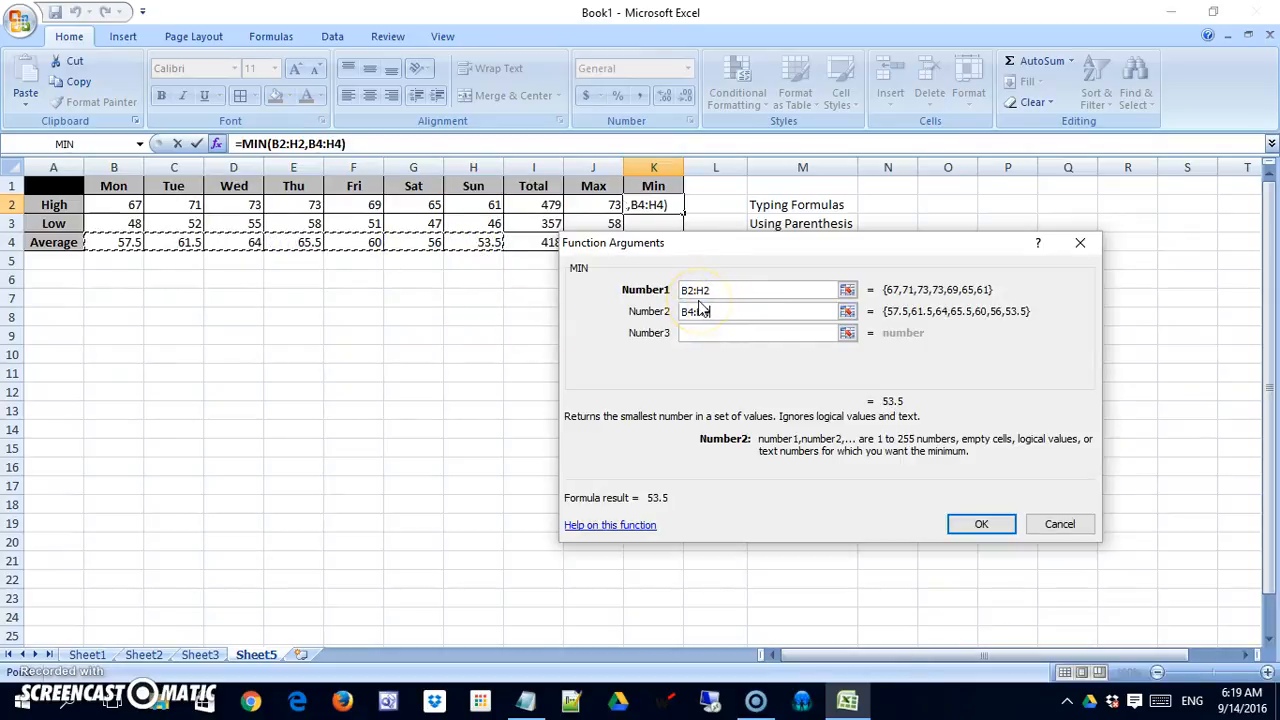
pyautogui.click(975, 523)
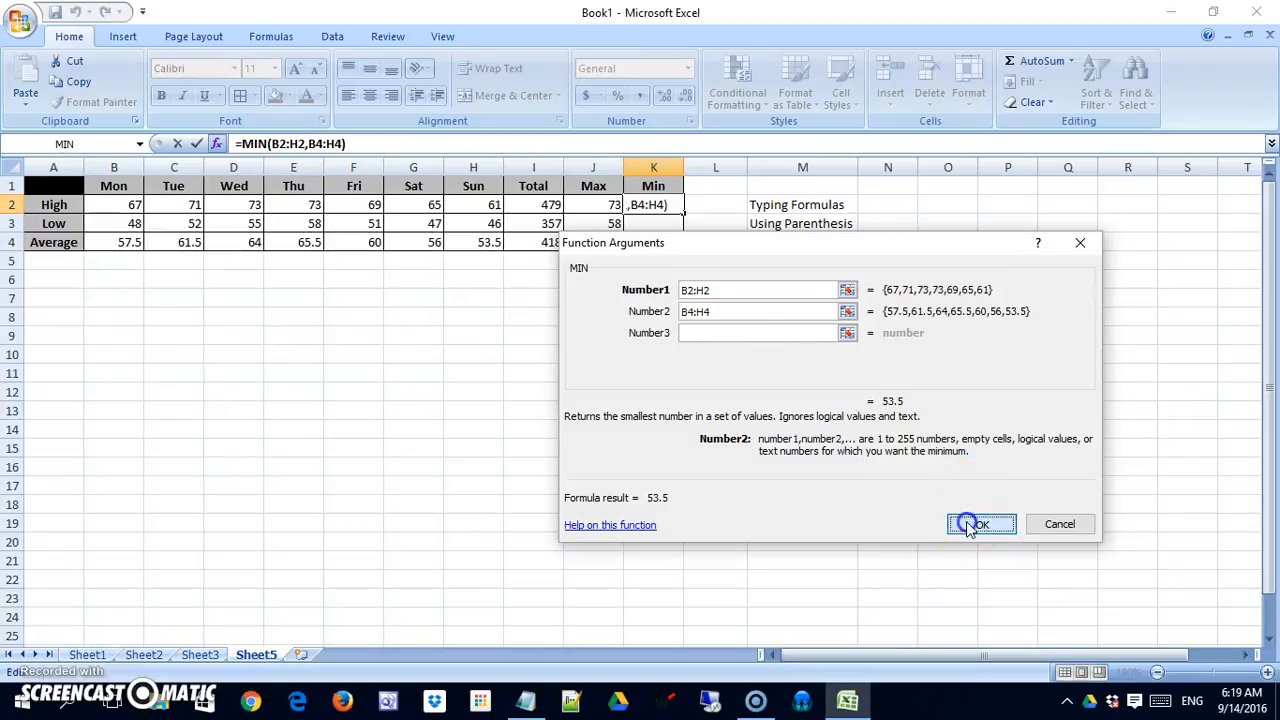
# Step: Remove the second range B4:H4 from the MIN formula in K2 and copy the formula down to K3
pyautogui.click(670, 204)
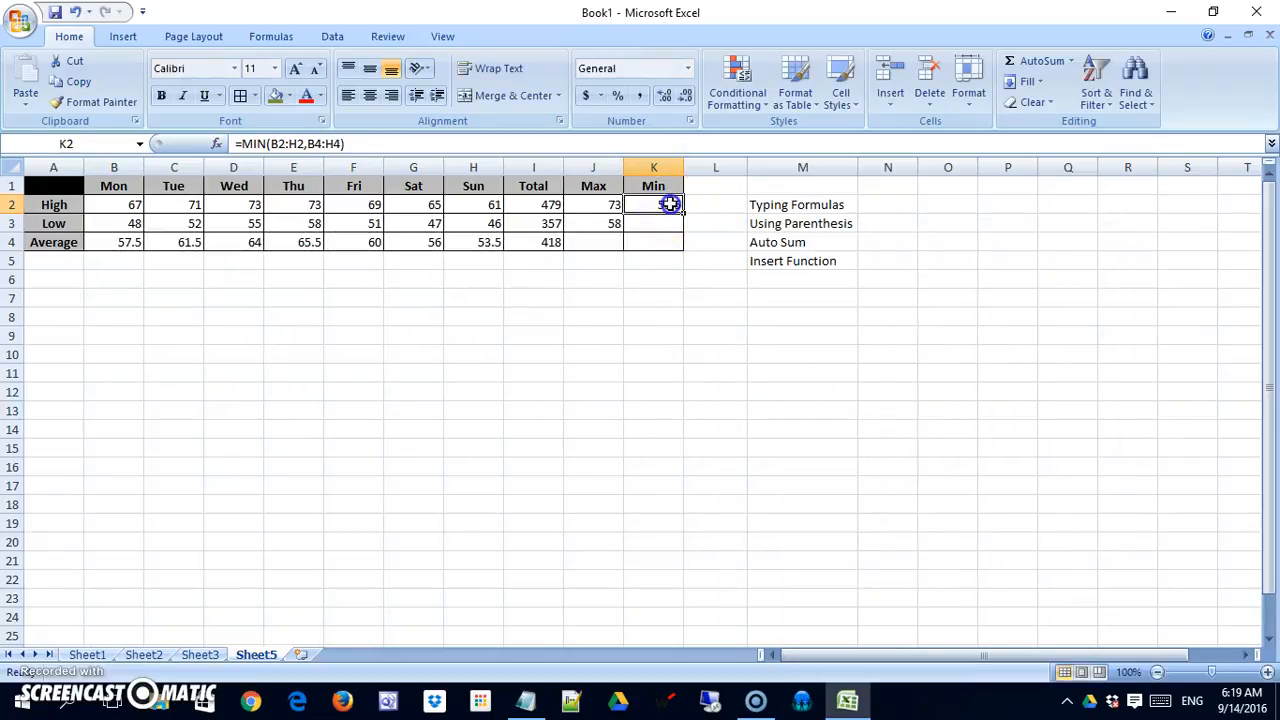
pyautogui.click(307, 144)
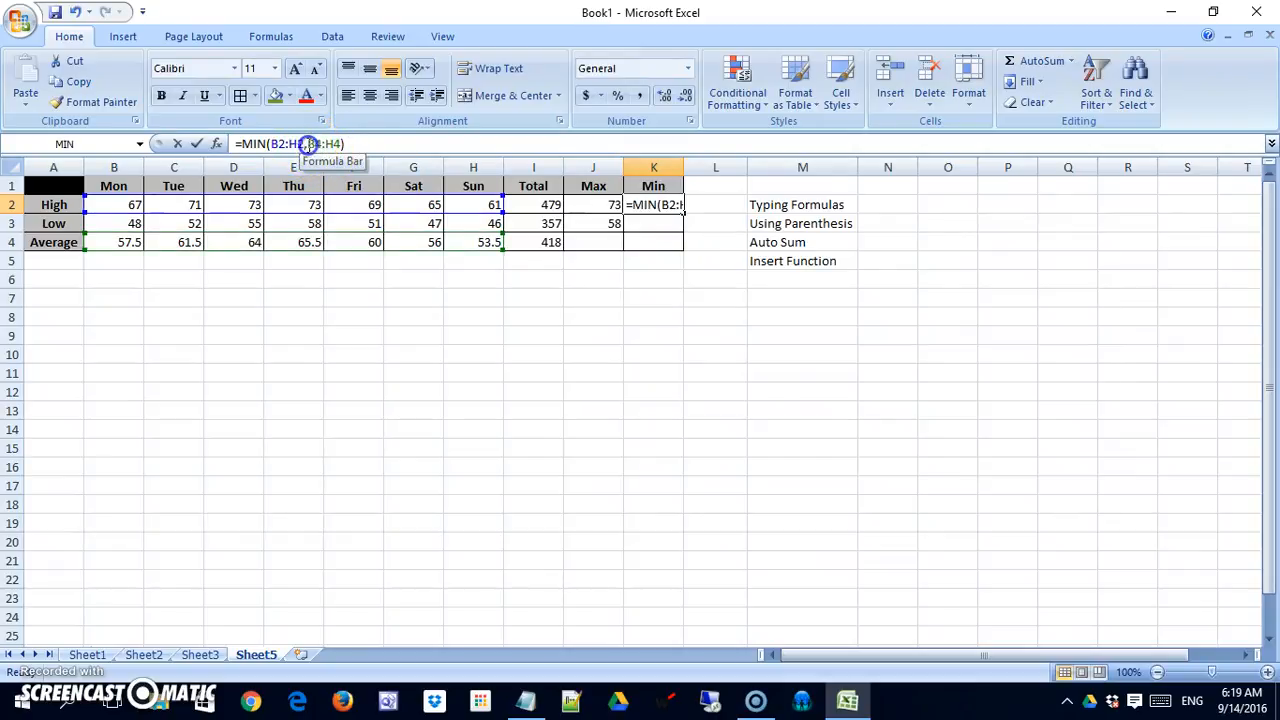
pyautogui.moveTo(340, 144); pyautogui.dragTo(341, 145)
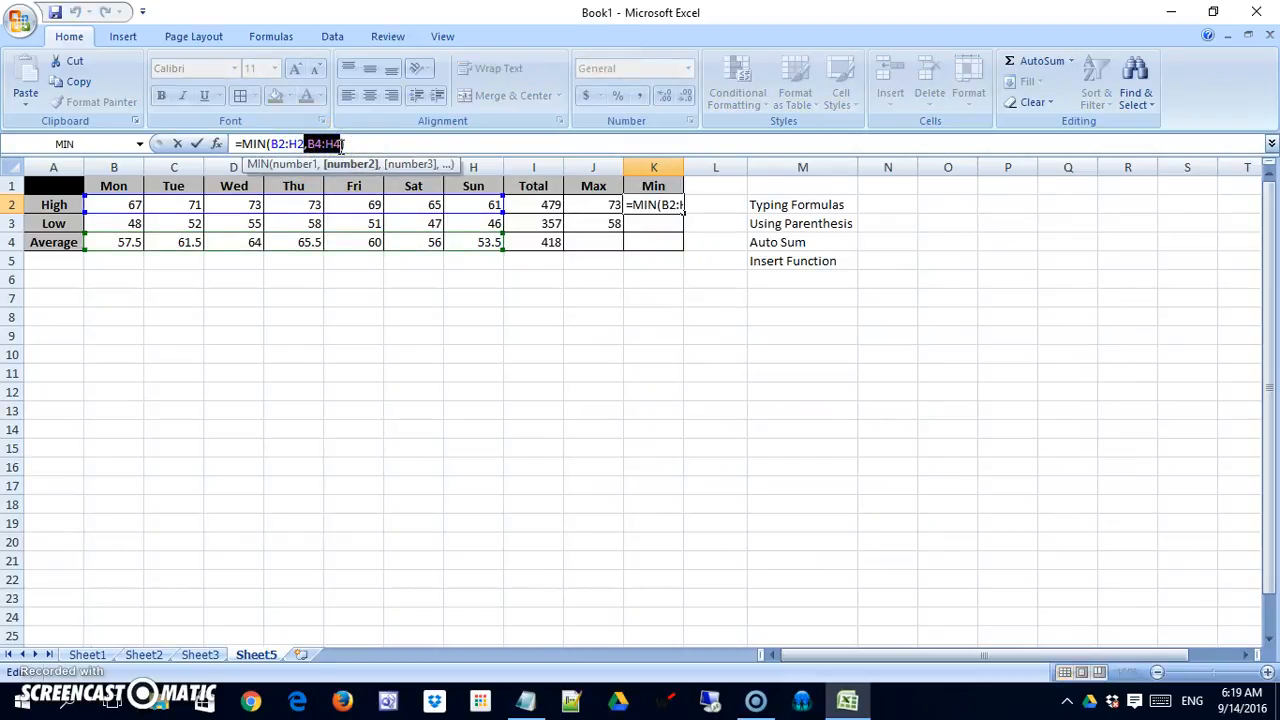
pyautogui.press('BackSpace')
pyautogui.press('Return')
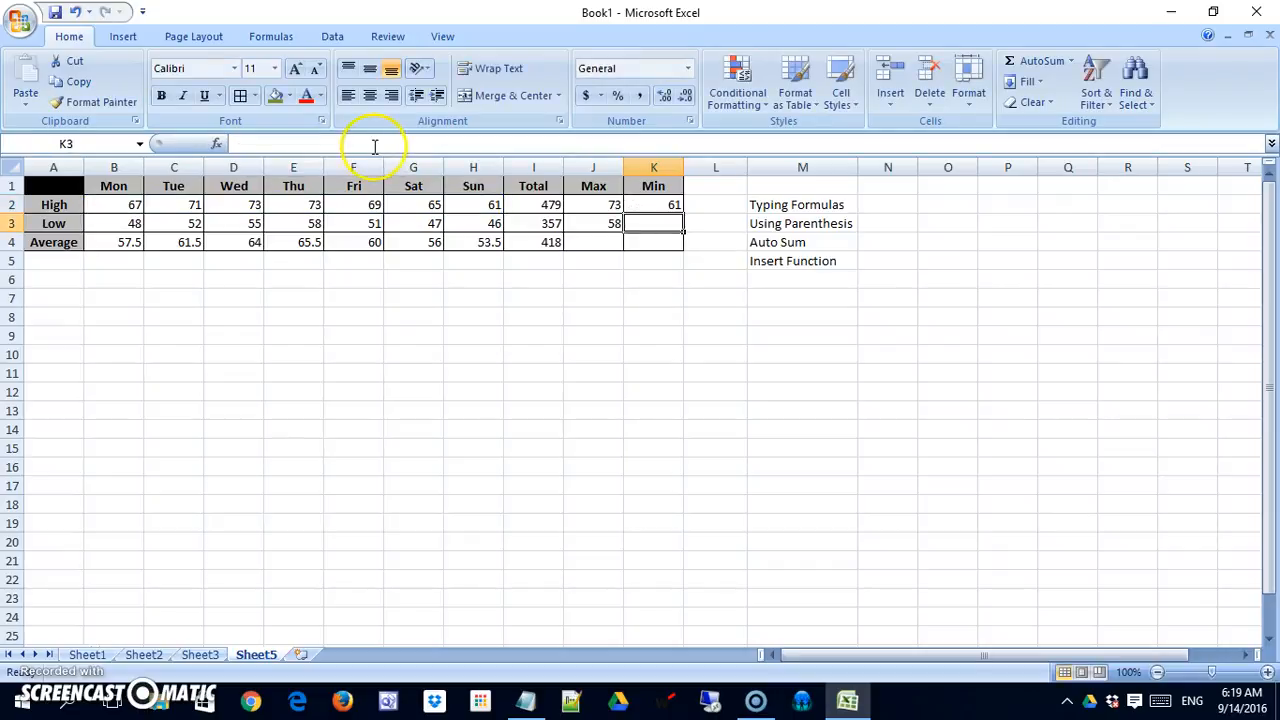
pyautogui.click(653, 206)
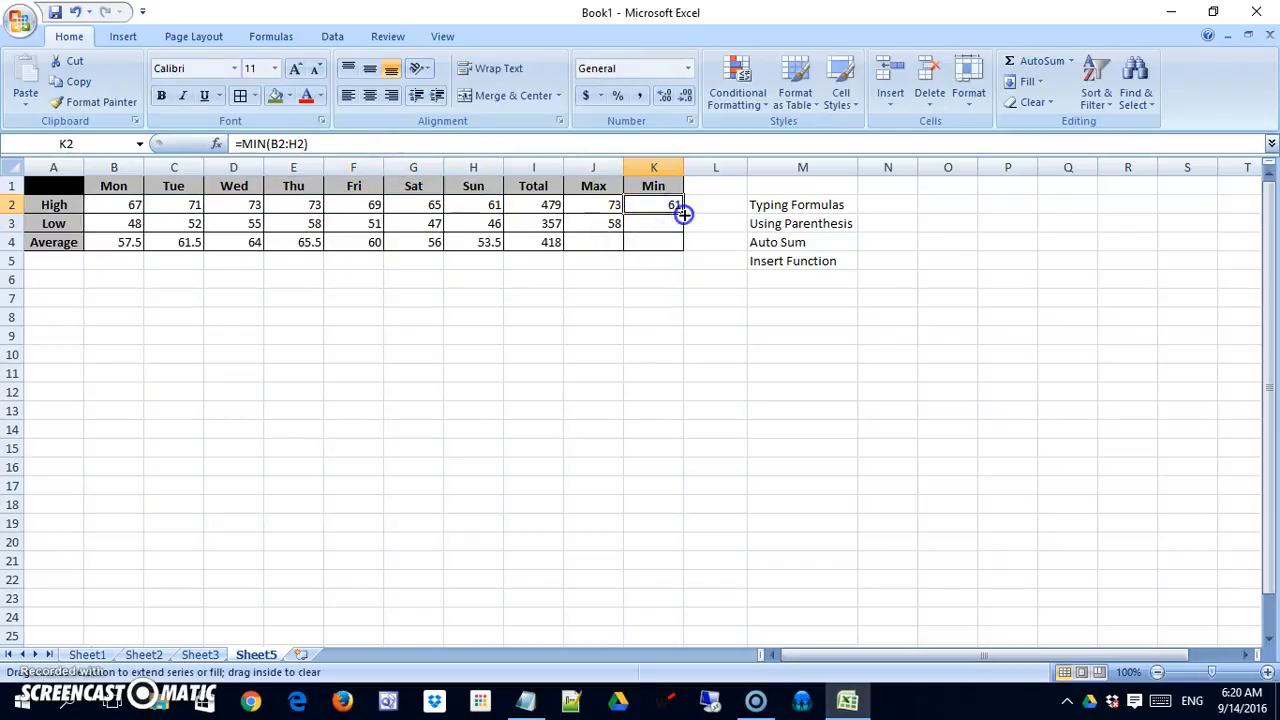
pyautogui.moveTo(683, 228); pyautogui.dragTo(683, 229)
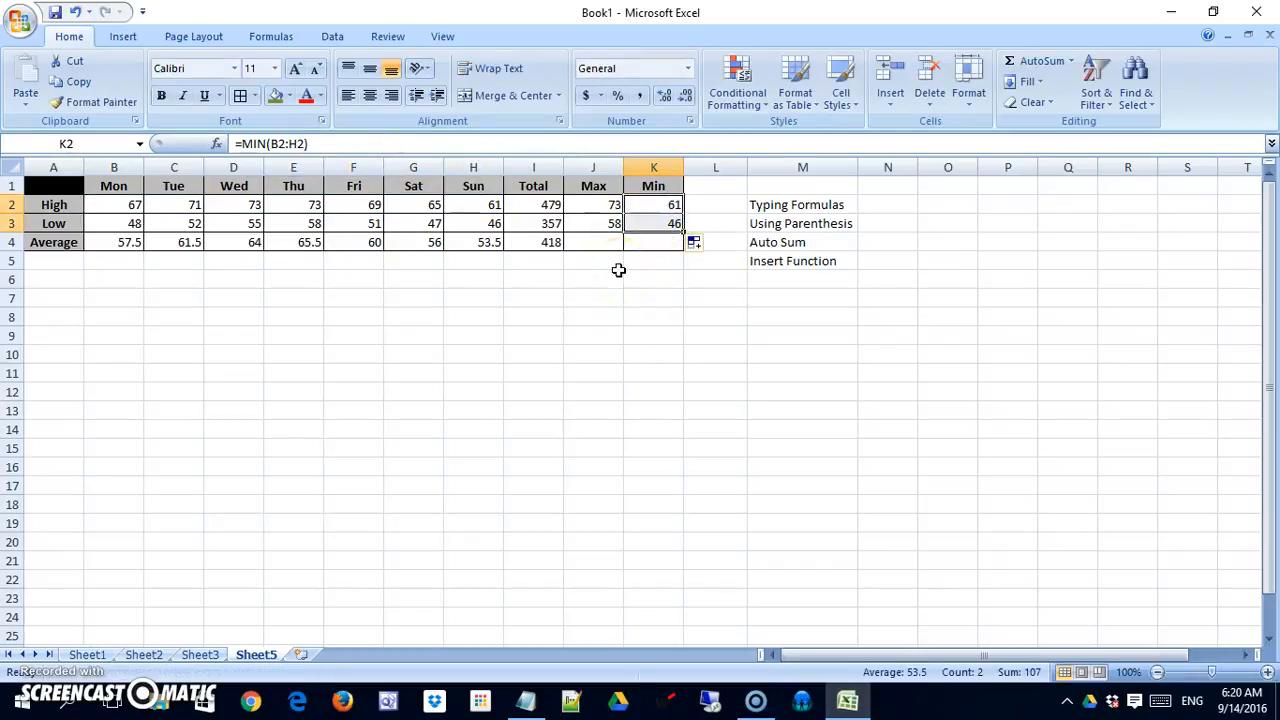